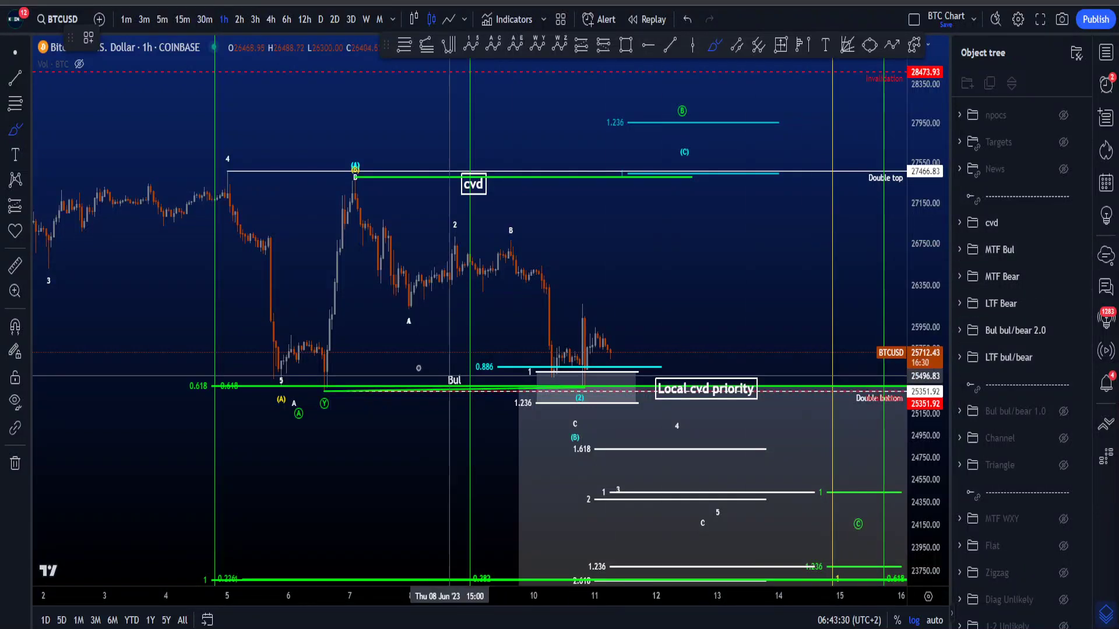
- Undo the large freehand brush loop and the preceding visibility changes until only the LTF bul/bear group is shown
{"action": "mouse_move", "coordinate": [415, 379]}
{"action": "left_mouse_down"}
{"action": "mouse_move", "coordinate": [646, 381]}
{"action": "mouse_move", "coordinate": [367, 70]}
{"action": "mouse_move", "coordinate": [722, 577]}
{"action": "left_mouse_up"}
{"action": "left_click_drag", "start_coordinate": [771, 512], "coordinate": [785, 425]}
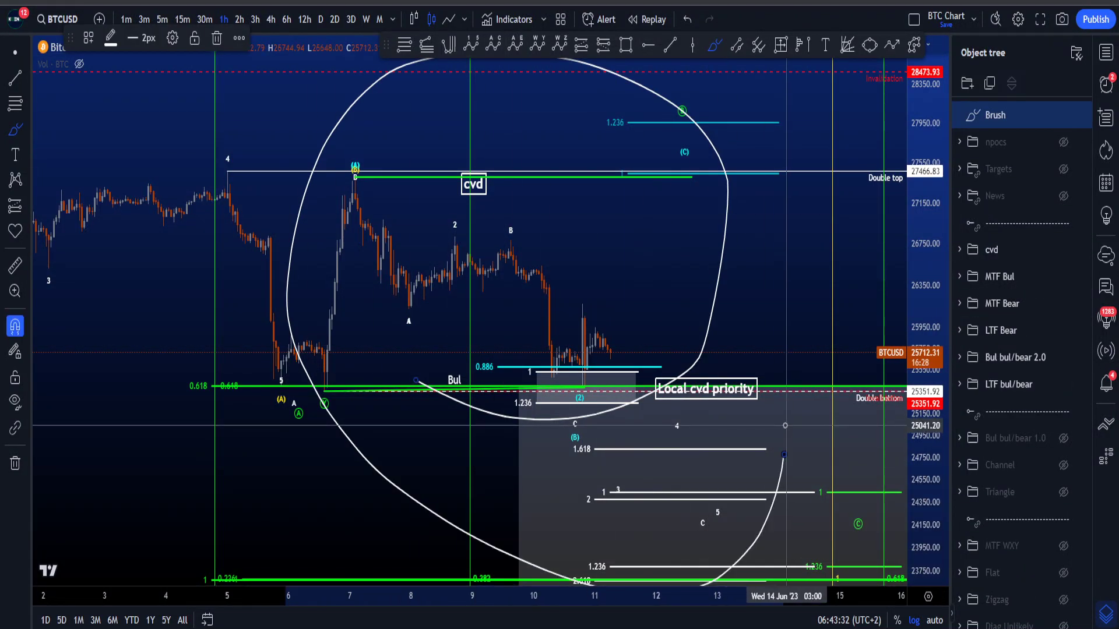
{"action": "key", "text": "ctrl+z"}
{"action": "key", "text": "ctrl+z"}
{"action": "key", "text": "ctrl+z"}
{"action": "key", "text": "ctrl+z"}
{"action": "key", "text": "ctrl+z"}
{"action": "key", "text": "ctrl+z"}
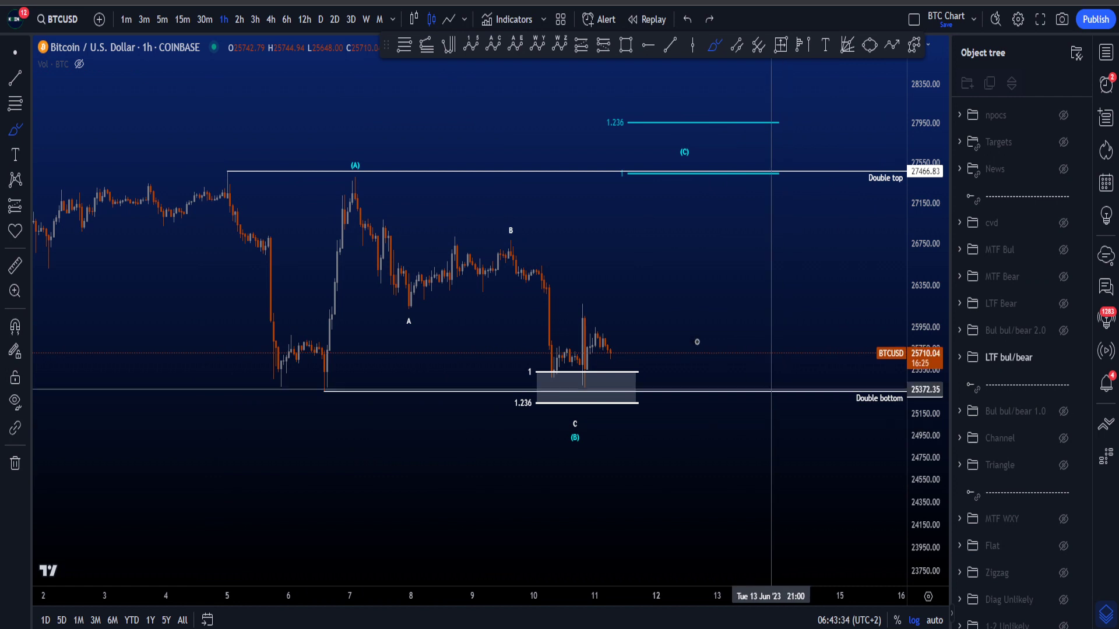
- Sketch the (A)-(B)-(C) wave path with the brush from the 6 June low to the 1.236 target, and undo the strokes
{"action": "mouse_move", "coordinate": [296, 375]}
{"action": "left_mouse_down"}
{"action": "mouse_move", "coordinate": [335, 222]}
{"action": "mouse_move", "coordinate": [524, 364]}
{"action": "mouse_move", "coordinate": [710, 116]}
{"action": "left_mouse_up"}
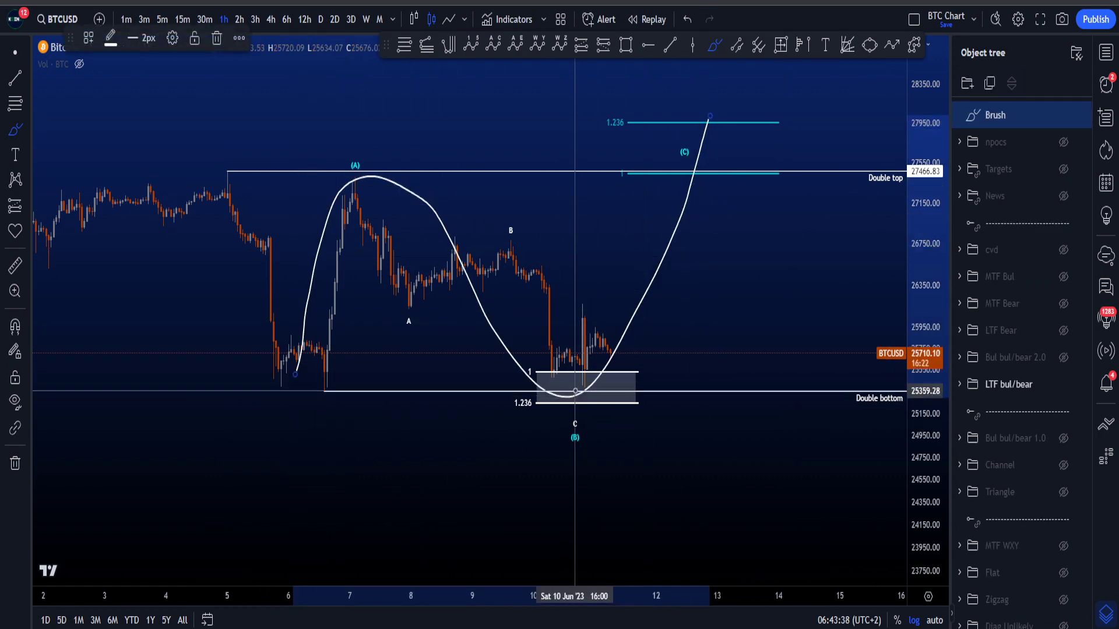
{"action": "key", "text": "ctrl+z"}
{"action": "mouse_move", "coordinate": [577, 426]}
{"action": "left_mouse_down"}
{"action": "mouse_move", "coordinate": [563, 452]}
{"action": "mouse_move", "coordinate": [575, 430]}
{"action": "left_mouse_up"}
{"action": "key", "text": "ctrl+z"}
- Mark the 1 to 1.236 box around C and the decline from (A) into it with temporary brush strokes
{"action": "left_click_drag", "start_coordinate": [538, 369], "coordinate": [510, 376]}
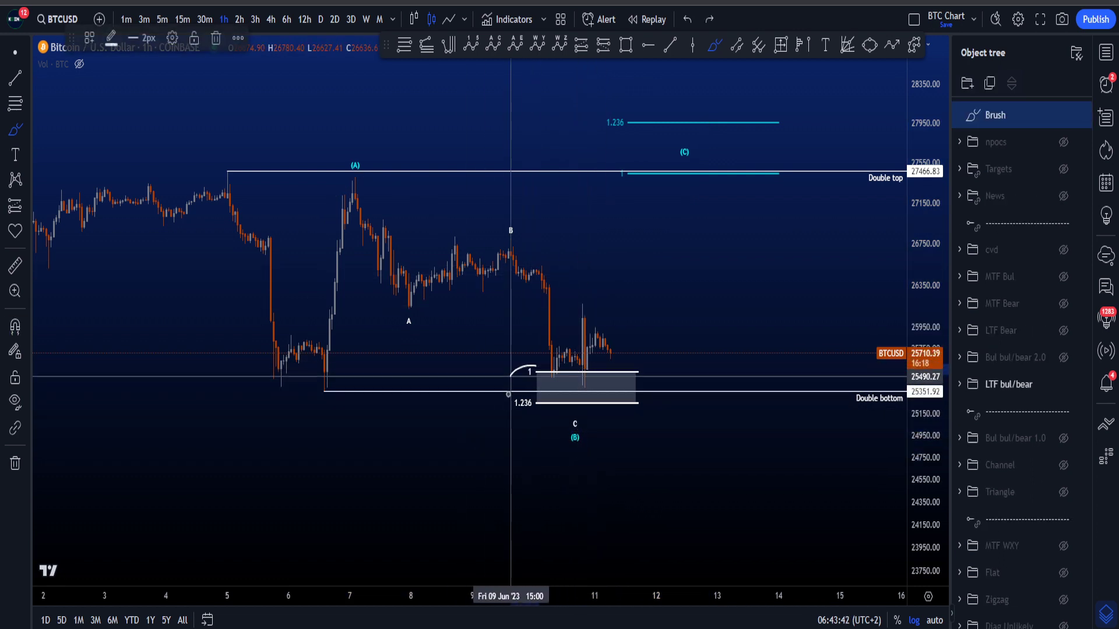
{"action": "key", "text": "ctrl+z"}
{"action": "left_click_drag", "start_coordinate": [576, 413], "coordinate": [572, 413]}
{"action": "key", "text": "ctrl+z"}
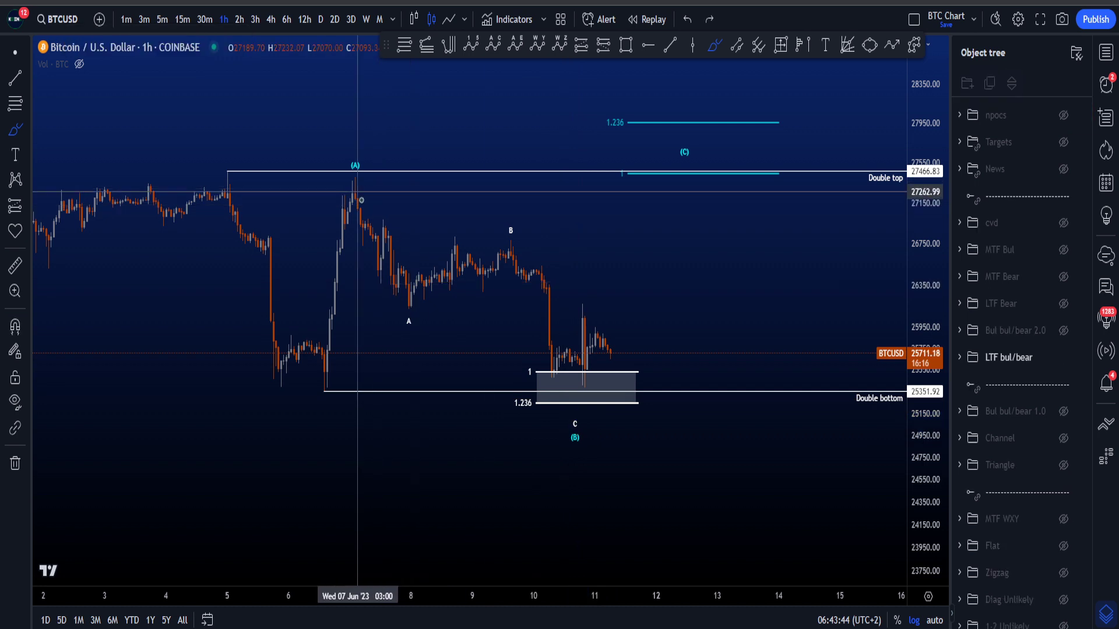
{"action": "mouse_move", "coordinate": [360, 196]}
{"action": "left_mouse_down"}
{"action": "mouse_move", "coordinate": [502, 254]}
{"action": "mouse_move", "coordinate": [587, 375]}
{"action": "mouse_move", "coordinate": [543, 420]}
{"action": "left_mouse_up"}
{"action": "key", "text": "ctrl+z"}
{"action": "key", "text": "ctrl+z"}
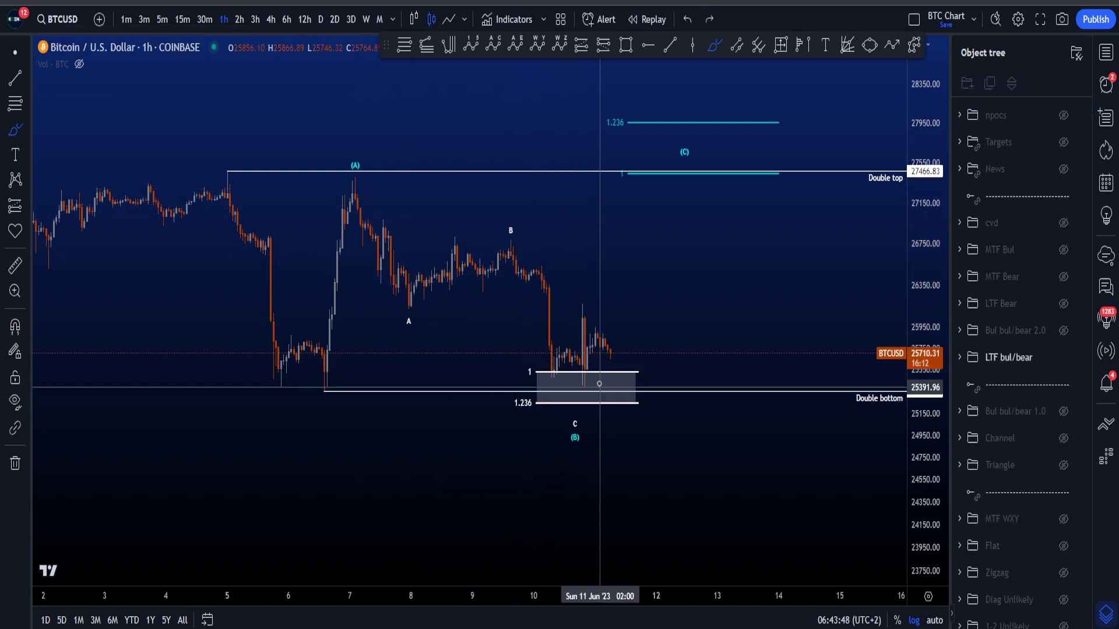
- Sketch two possible upward bounces from the 1 to 1.236 box with the brush, undoing each one
{"action": "mouse_move", "coordinate": [585, 378]}
{"action": "left_mouse_down"}
{"action": "mouse_move", "coordinate": [572, 394]}
{"action": "mouse_move", "coordinate": [641, 387]}
{"action": "mouse_move", "coordinate": [674, 270]}
{"action": "left_mouse_up"}
{"action": "key", "text": "ctrl+z"}
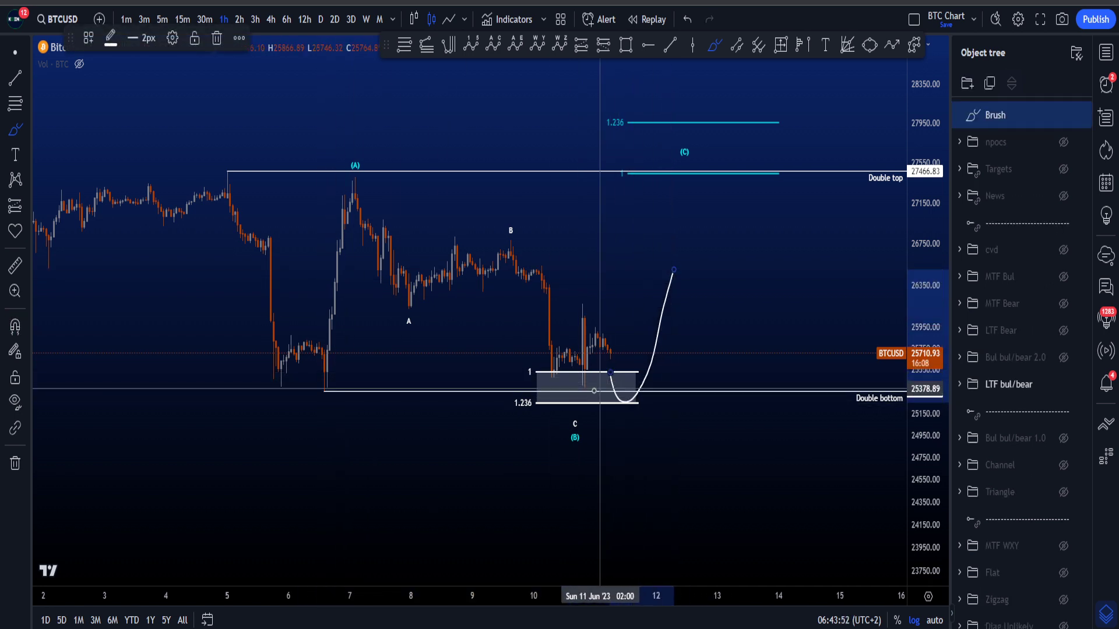
{"action": "key", "text": "ctrl+z"}
{"action": "left_click_drag", "start_coordinate": [581, 367], "coordinate": [671, 234]}
{"action": "key", "text": "ctrl+z"}
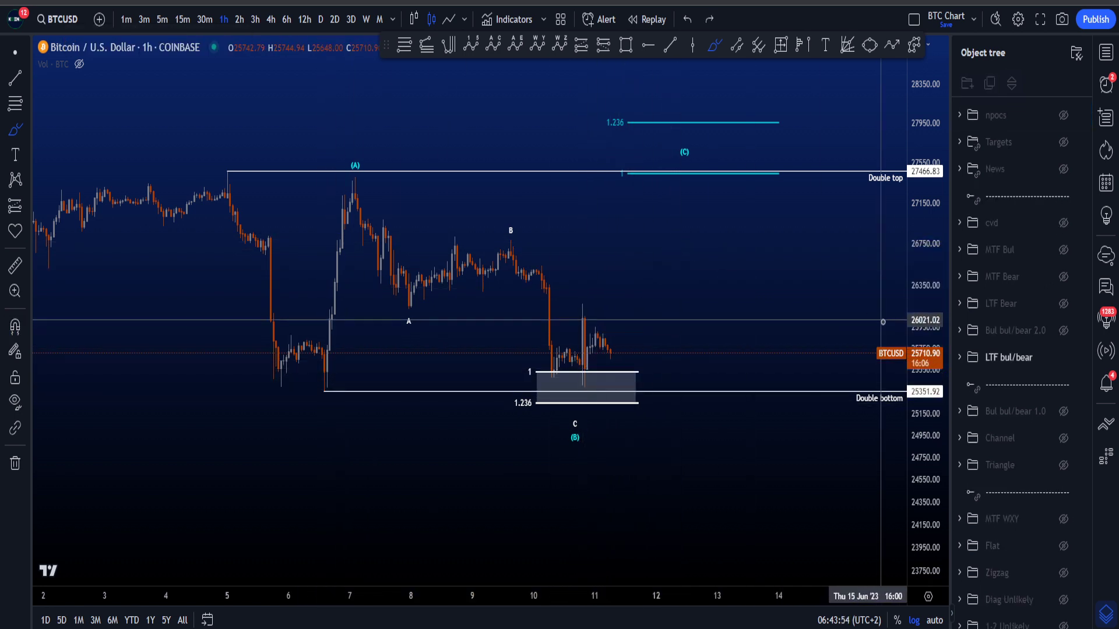
- Trace the move from the 6 June double-bottom low toward (C) and circle that low with temporary brush strokes
{"action": "scroll", "coordinate": [618, 310], "scroll_direction": "up", "scroll_amount": 2}
{"action": "scroll", "coordinate": [618, 311], "scroll_direction": "up", "scroll_amount": 1}
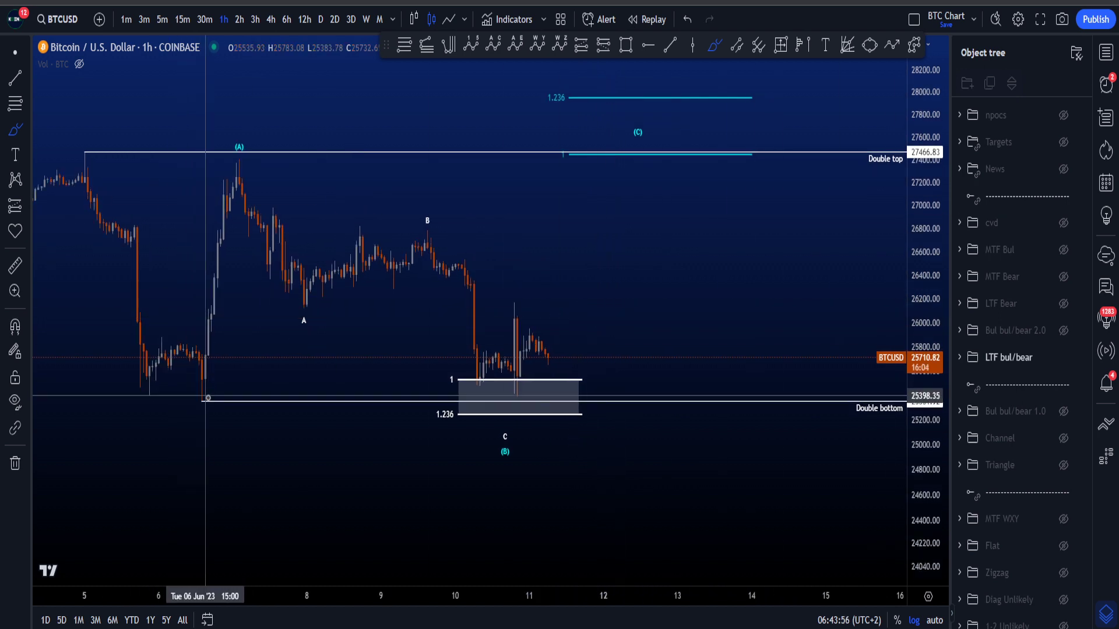
{"action": "mouse_move", "coordinate": [208, 398]}
{"action": "left_mouse_down"}
{"action": "mouse_move", "coordinate": [249, 174]}
{"action": "mouse_move", "coordinate": [196, 227]}
{"action": "left_mouse_up"}
{"action": "key", "text": "ctrl+z"}
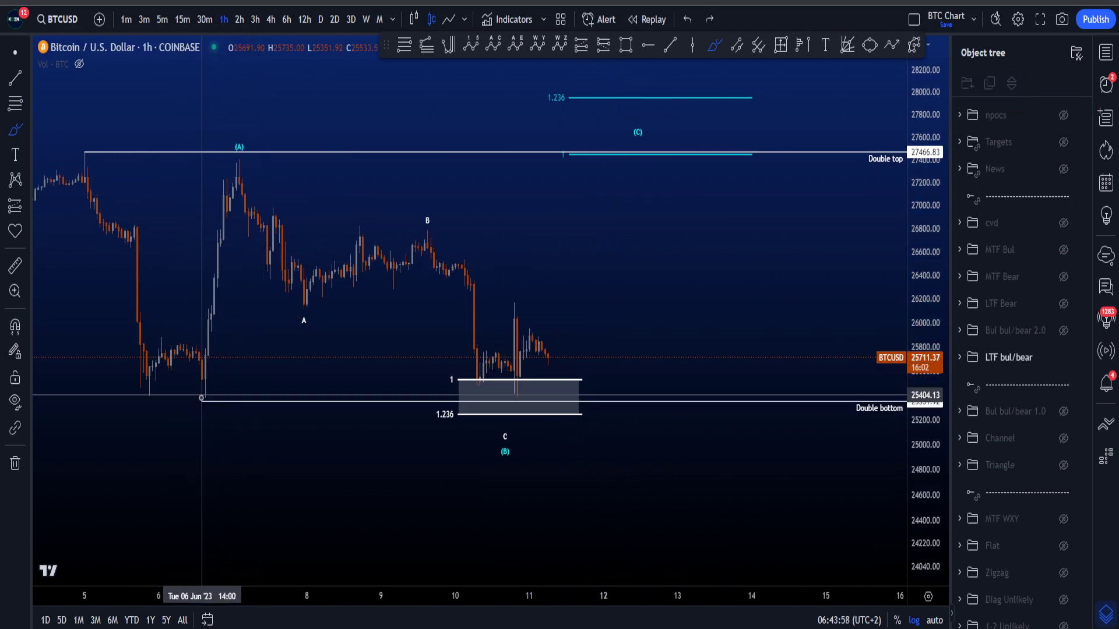
{"action": "mouse_move", "coordinate": [203, 400]}
{"action": "left_mouse_down"}
{"action": "mouse_move", "coordinate": [241, 160]}
{"action": "mouse_move", "coordinate": [462, 323]}
{"action": "mouse_move", "coordinate": [570, 284]}
{"action": "mouse_move", "coordinate": [637, 132]}
{"action": "left_mouse_up"}
{"action": "key", "text": "ctrl+z"}
{"action": "left_click_drag", "start_coordinate": [202, 385], "coordinate": [205, 388]}
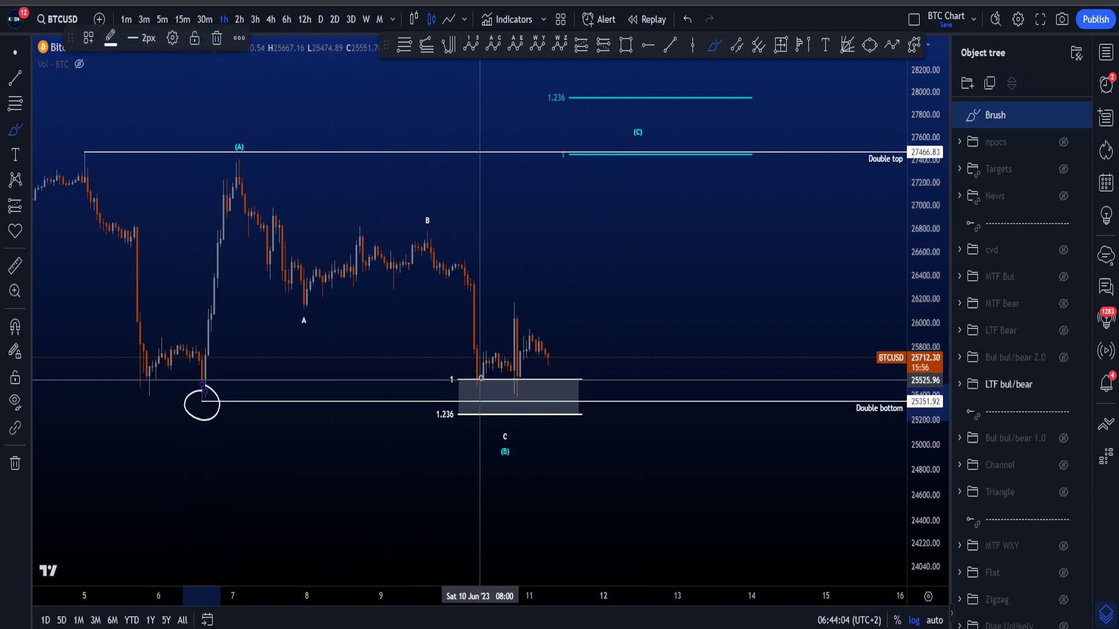
{"action": "key", "text": "ctrl+z"}
- Sketch rallies up to the double-top line from the current price and the earlier lows with the brush, undoing each one
{"action": "left_click_drag", "start_coordinate": [551, 375], "coordinate": [635, 155]}
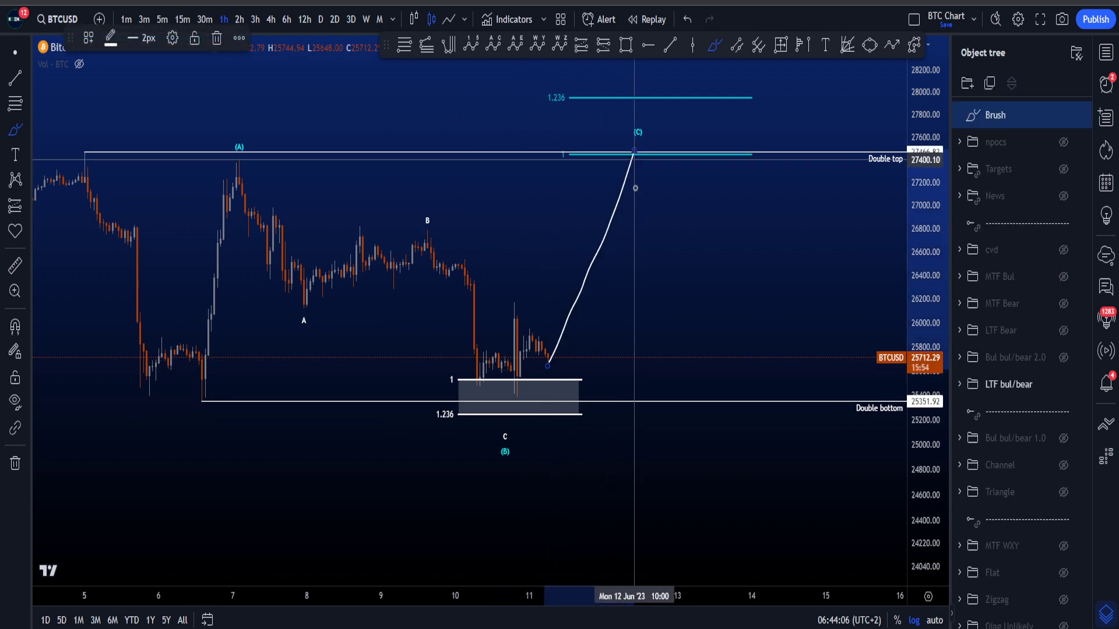
{"action": "key", "text": "ctrl+z"}
{"action": "mouse_move", "coordinate": [138, 386]}
{"action": "left_mouse_down"}
{"action": "mouse_move", "coordinate": [146, 368]}
{"action": "mouse_move", "coordinate": [200, 359]}
{"action": "mouse_move", "coordinate": [236, 156]}
{"action": "left_mouse_up"}
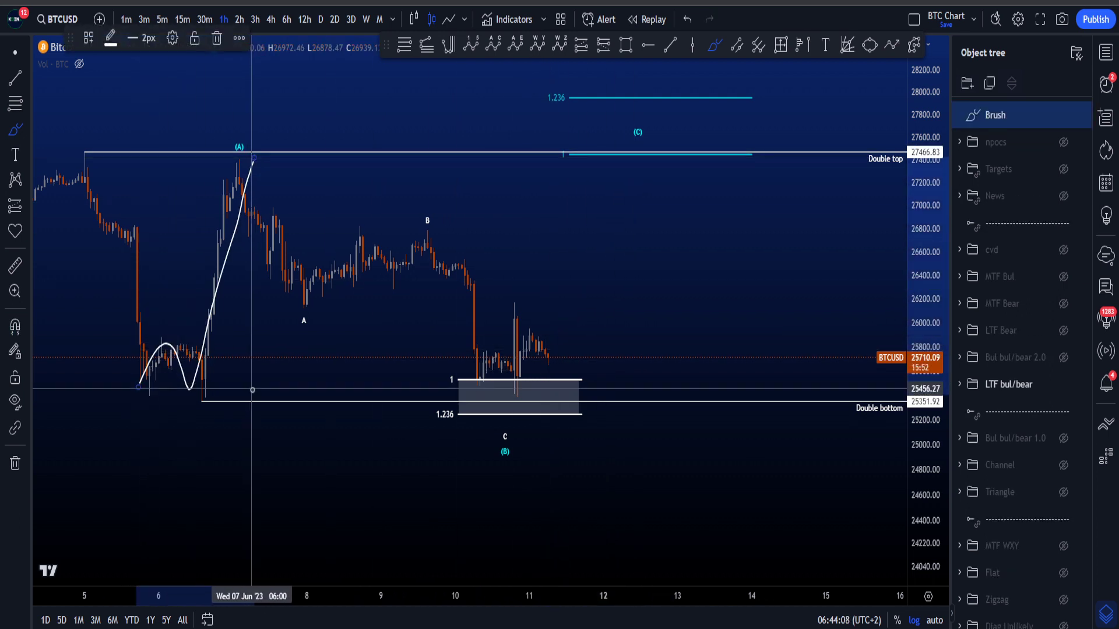
{"action": "key", "text": "ctrl+z"}
{"action": "mouse_move", "coordinate": [141, 393]}
{"action": "left_mouse_down"}
{"action": "mouse_move", "coordinate": [240, 156]}
{"action": "mouse_move", "coordinate": [382, 280]}
{"action": "mouse_move", "coordinate": [554, 394]}
{"action": "mouse_move", "coordinate": [588, 434]}
{"action": "mouse_move", "coordinate": [671, 152]}
{"action": "left_mouse_up"}
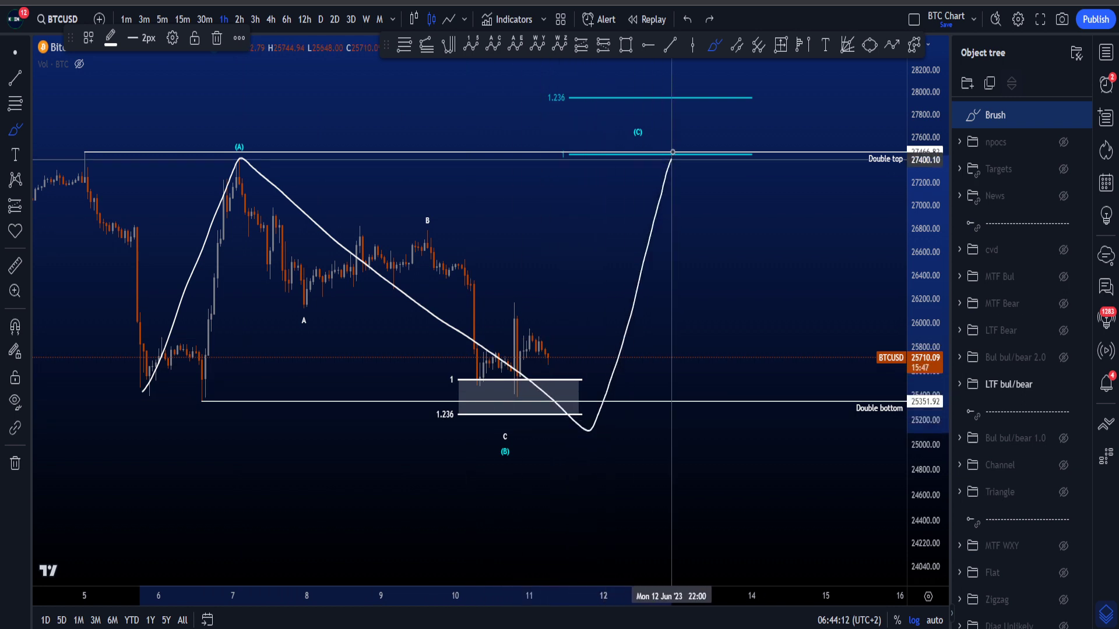
{"action": "key", "text": "ctrl+z"}
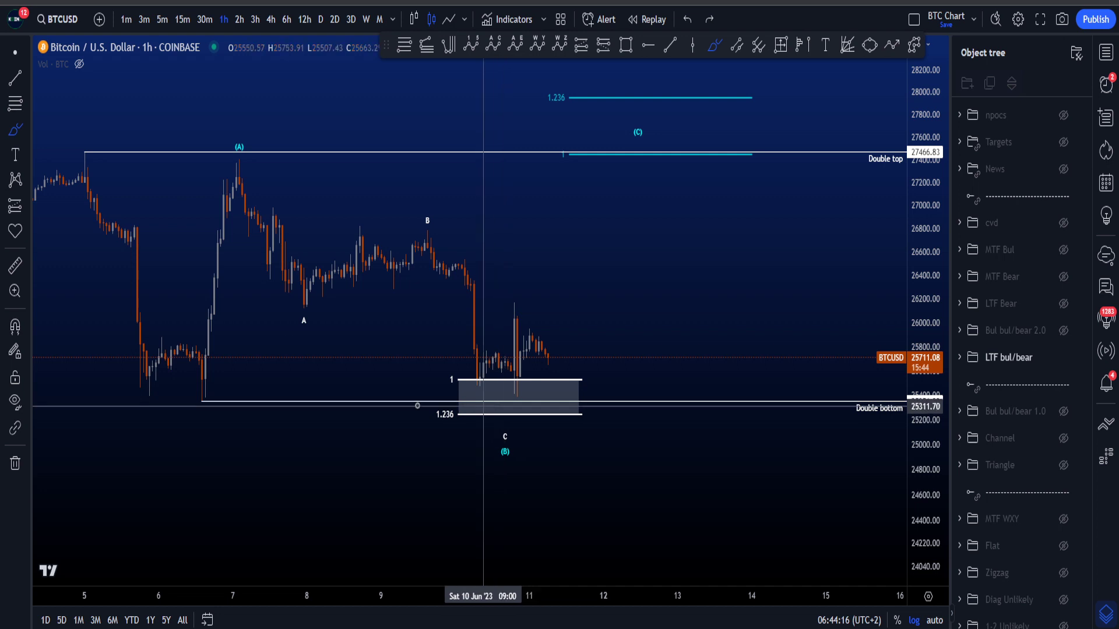
{"action": "left_click_drag", "start_coordinate": [205, 394], "coordinate": [205, 407]}
{"action": "key", "text": "ctrl+z"}
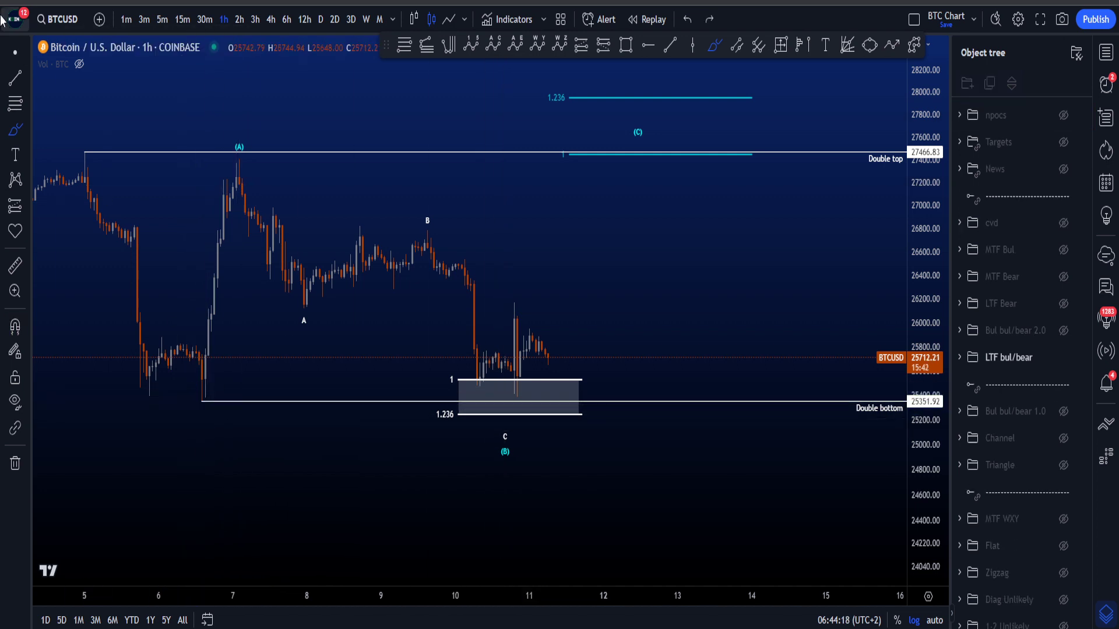
- Circle the 1 and 1.236 target levels beside (C) with the brush, and undo the circle
{"action": "key", "text": "Escape"}
{"action": "left_click_drag", "start_coordinate": [705, 276], "coordinate": [698, 292]}
{"action": "left_click_drag", "start_coordinate": [928, 209], "coordinate": [928, 249]}
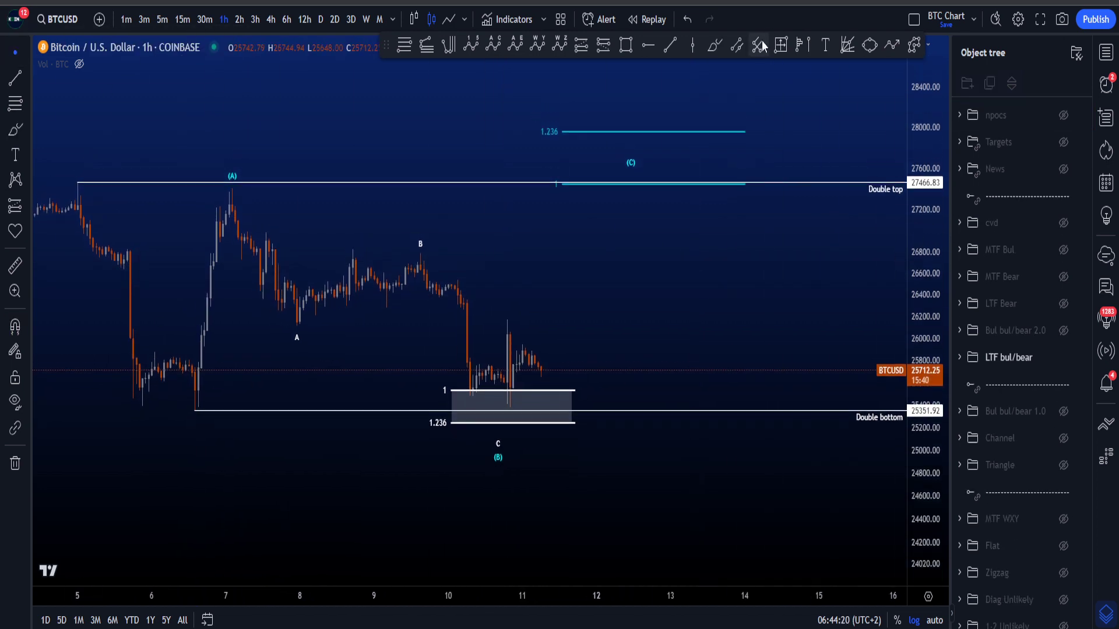
{"action": "mouse_move", "coordinate": [554, 111]}
{"action": "left_mouse_down"}
{"action": "mouse_move", "coordinate": [513, 130]}
{"action": "mouse_move", "coordinate": [522, 102]}
{"action": "left_mouse_up"}
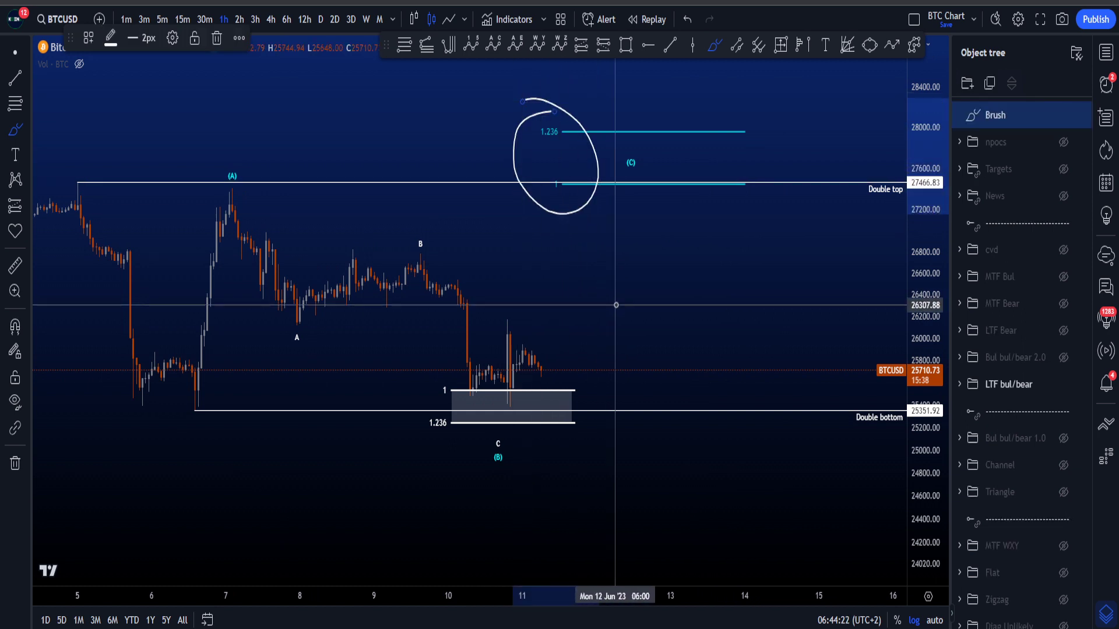
{"action": "key", "text": "ctrl+z"}
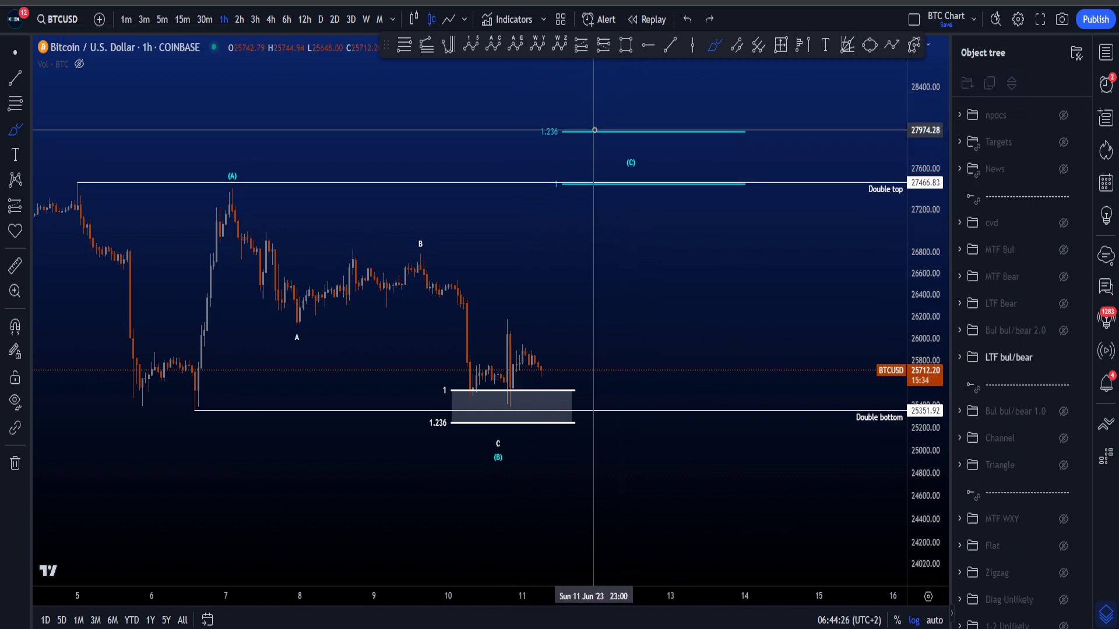
- Switch the chart to the 15-minute timeframe, framed on the recent candles around the 1 to 1.236 box
{"action": "left_click", "coordinate": [14, 54]}
{"action": "left_click_drag", "start_coordinate": [641, 325], "coordinate": [744, 286]}
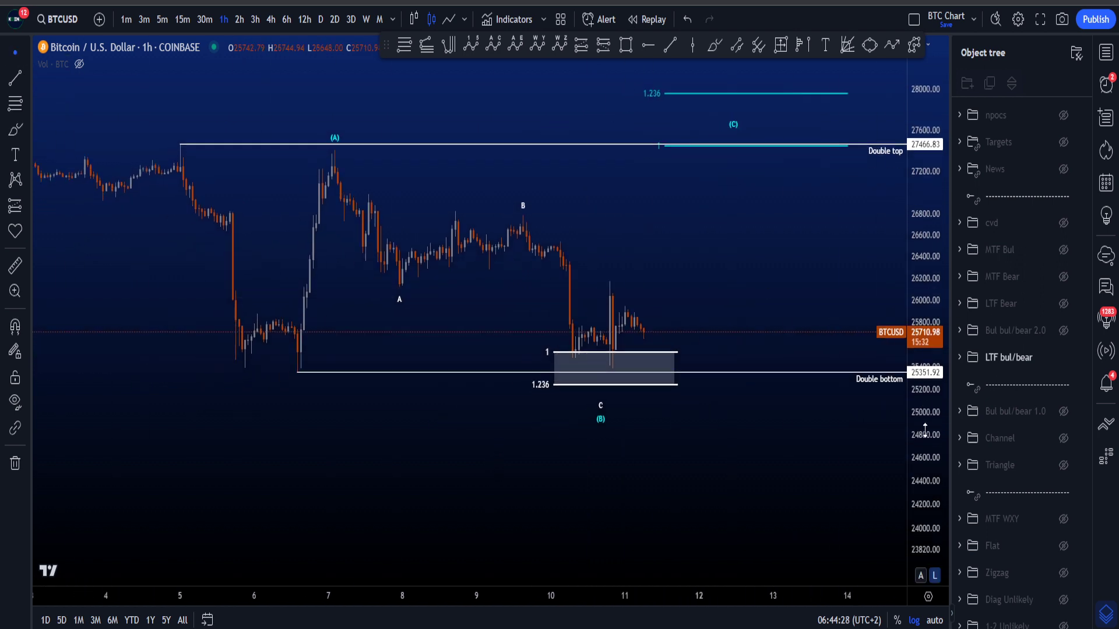
{"action": "left_click_drag", "start_coordinate": [925, 430], "coordinate": [915, 291]}
{"action": "scroll", "coordinate": [708, 278], "scroll_direction": "up", "scroll_amount": 3}
{"action": "left_click", "coordinate": [183, 20]}
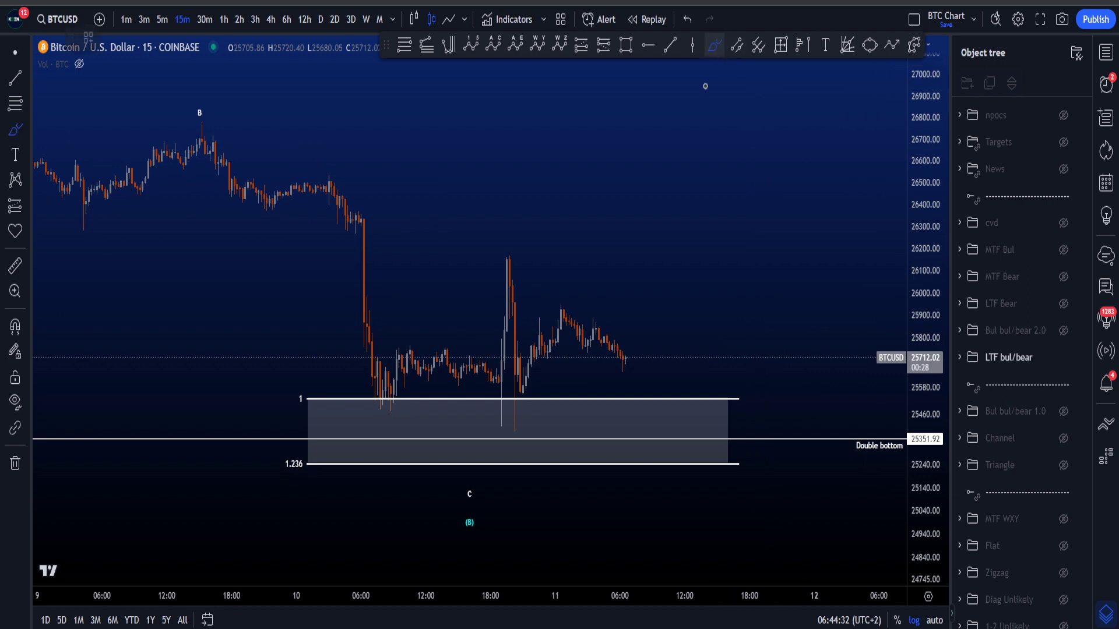
- Mark the two 10 June wick lows and the decline from B into the box with temporary brush strokes
{"action": "mouse_move", "coordinate": [485, 392]}
{"action": "left_mouse_down"}
{"action": "mouse_move", "coordinate": [515, 252]}
{"action": "mouse_move", "coordinate": [531, 461]}
{"action": "mouse_move", "coordinate": [500, 426]}
{"action": "left_mouse_up"}
{"action": "key", "text": "ctrl+z"}
{"action": "key", "text": "ctrl+z"}
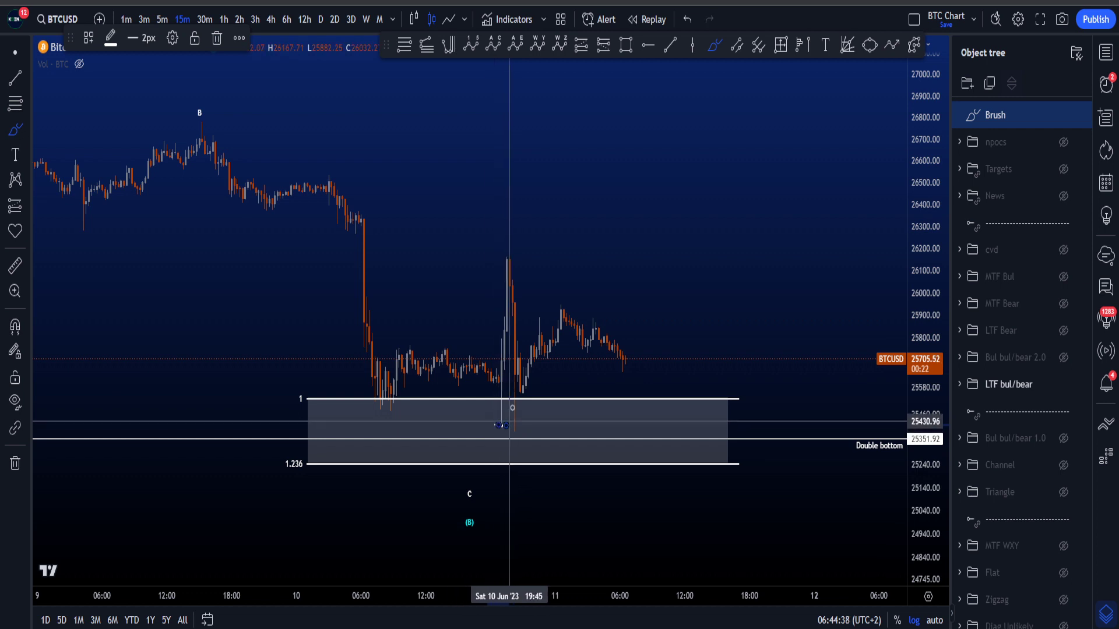
{"action": "key", "text": "ctrl+z"}
{"action": "left_click_drag", "start_coordinate": [518, 303], "coordinate": [515, 430]}
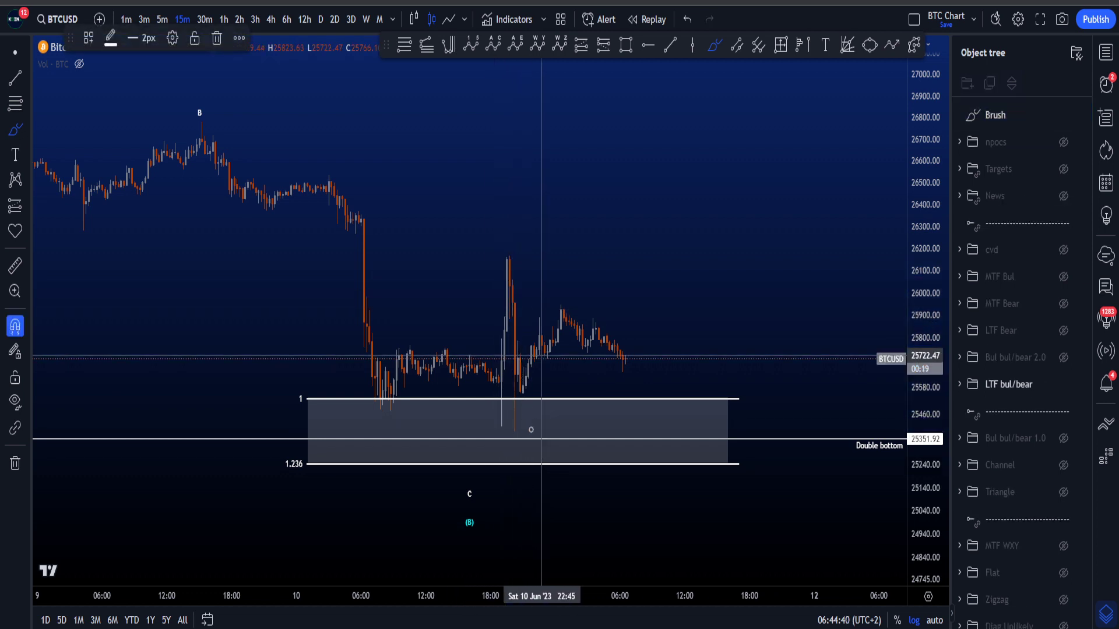
{"action": "key", "text": "ctrl+z"}
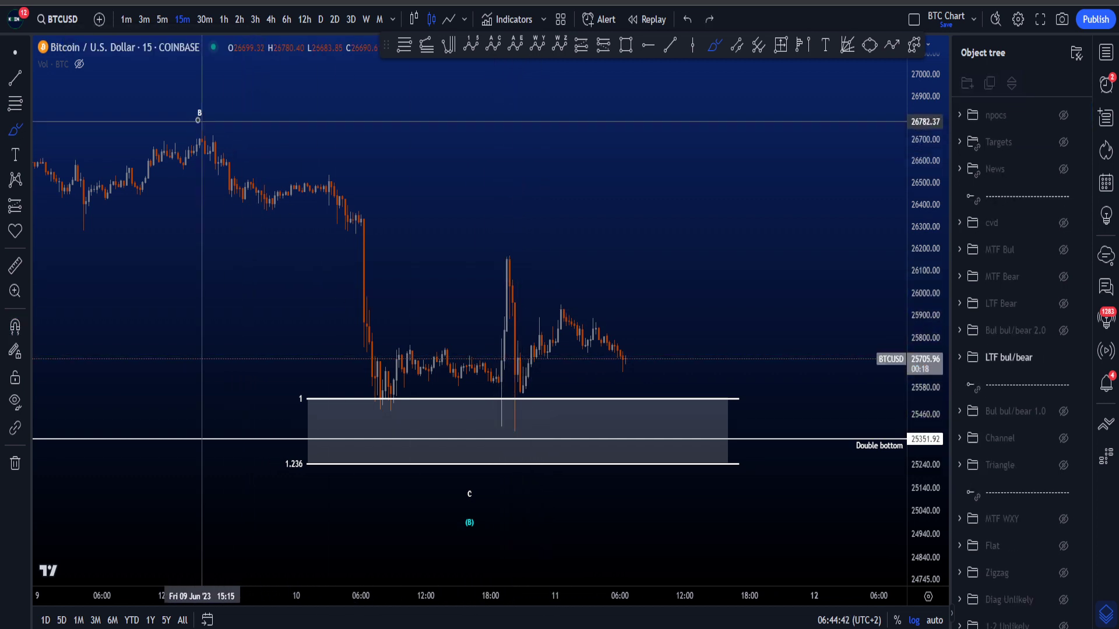
{"action": "mouse_move", "coordinate": [196, 116]}
{"action": "left_mouse_down"}
{"action": "mouse_move", "coordinate": [247, 199]}
{"action": "mouse_move", "coordinate": [338, 187]}
{"action": "mouse_move", "coordinate": [399, 382]}
{"action": "mouse_move", "coordinate": [512, 295]}
{"action": "mouse_move", "coordinate": [517, 437]}
{"action": "left_mouse_up"}
{"action": "key", "text": "ctrl+z"}
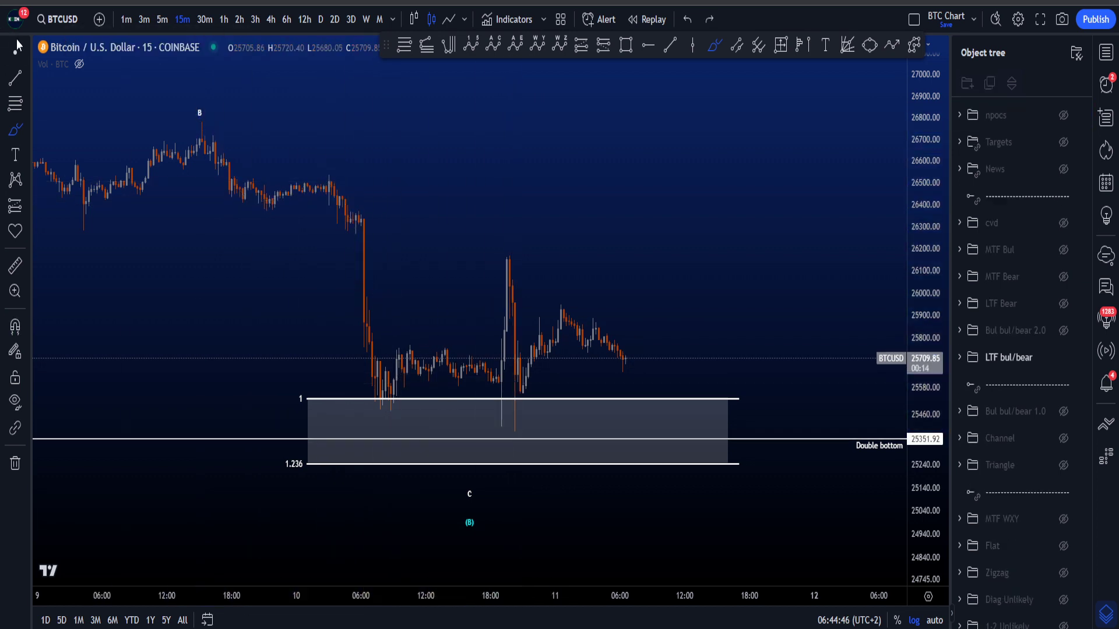
- Draw a Fib Retracement from the 26534.95 high to the 25474.89 low with 0.618, 0.66, 0.786 and 0.886 levels, shifted toward the 10 June spike
{"action": "left_click", "coordinate": [408, 49]}
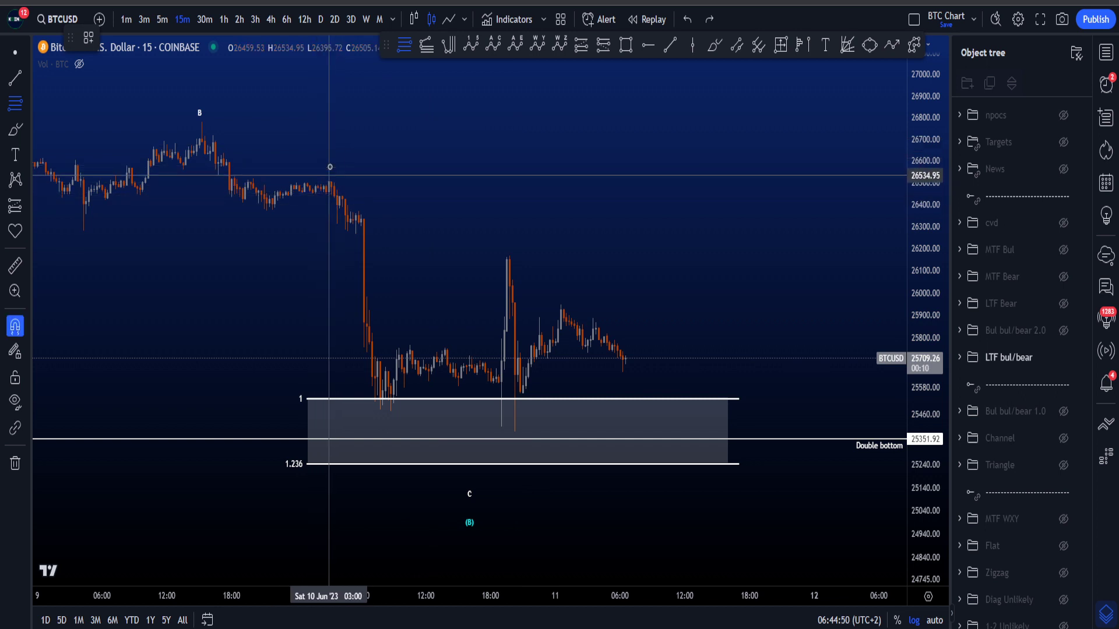
{"action": "left_click", "coordinate": [329, 169]}
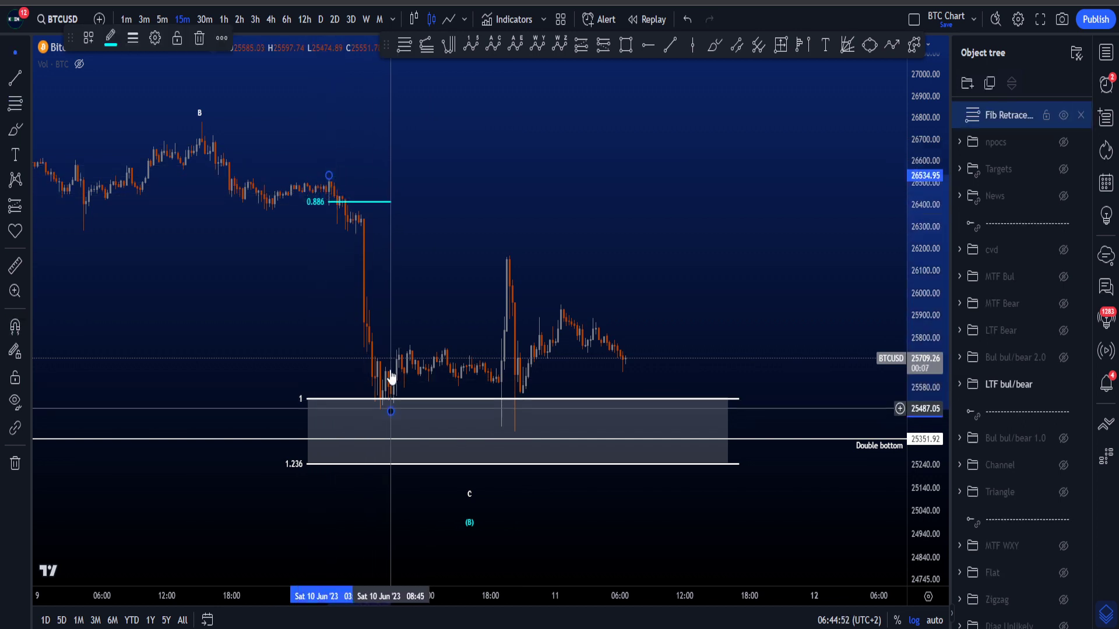
{"action": "left_click", "coordinate": [88, 38]}
{"action": "left_click", "coordinate": [93, 146]}
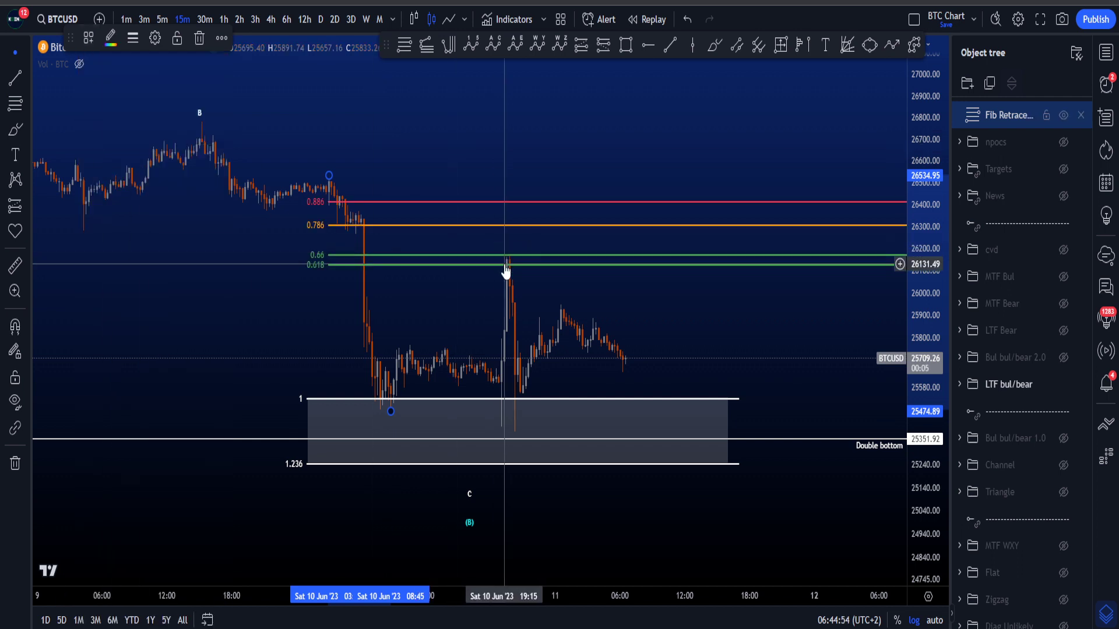
{"action": "left_click_drag", "start_coordinate": [419, 263], "coordinate": [515, 270]}
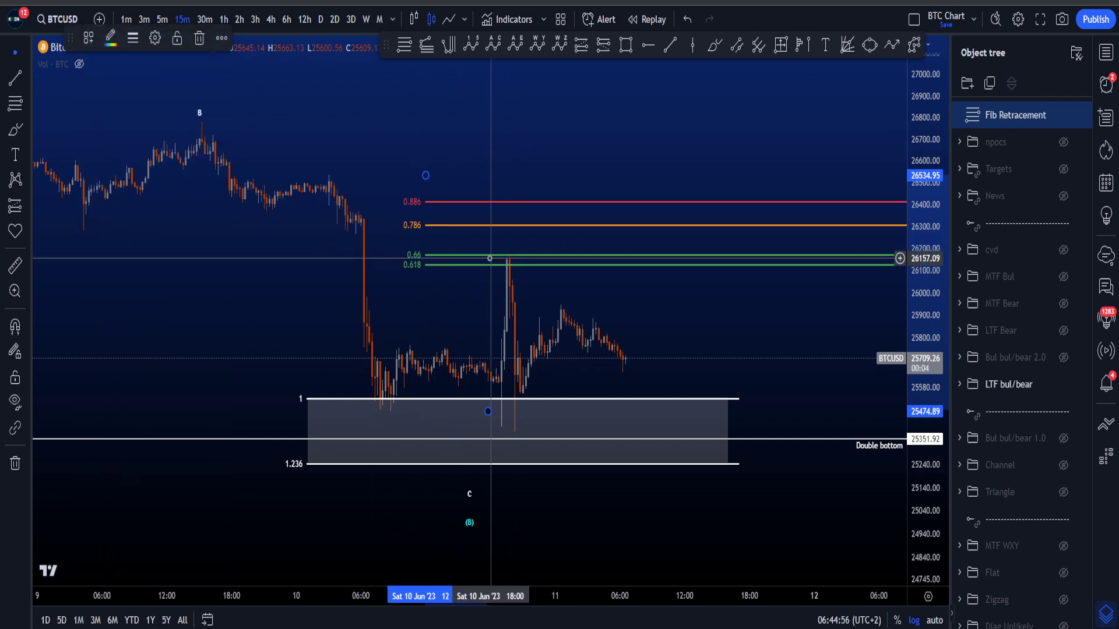
- Circle the 0.66 and 0.618 levels and mark the 10 June spike with the brush, removing each stroke
{"action": "left_click", "coordinate": [714, 47]}
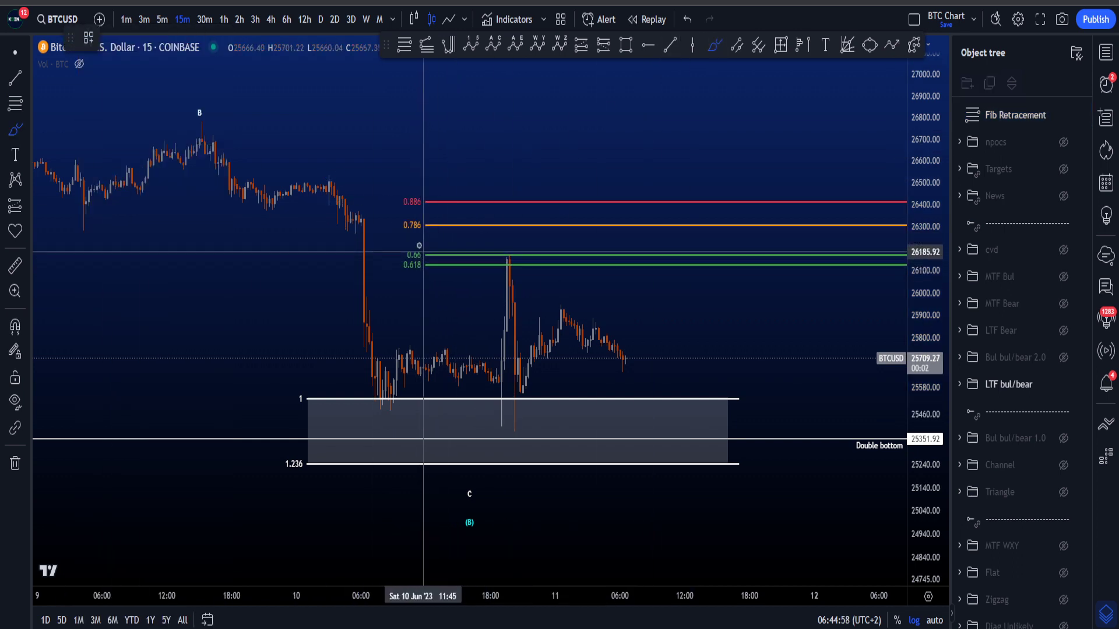
{"action": "left_click", "coordinate": [414, 247]}
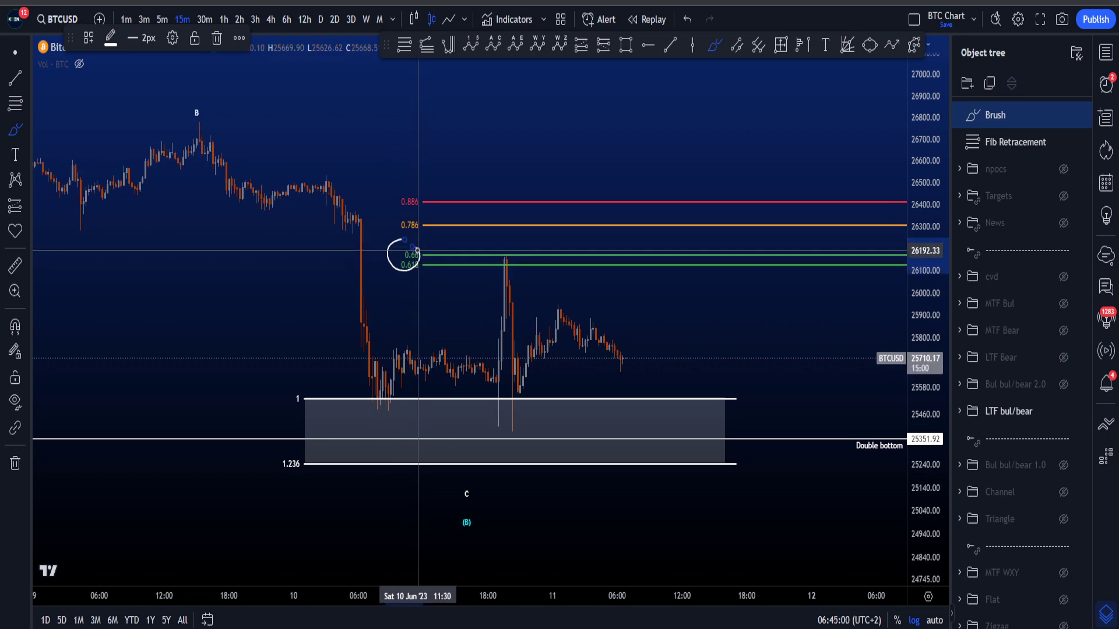
{"action": "mouse_move", "coordinate": [214, 140]}
{"action": "left_mouse_down"}
{"action": "mouse_move", "coordinate": [333, 191]}
{"action": "mouse_move", "coordinate": [408, 384]}
{"action": "mouse_move", "coordinate": [502, 268]}
{"action": "mouse_move", "coordinate": [520, 438]}
{"action": "left_mouse_up"}
{"action": "key", "text": "Delete"}
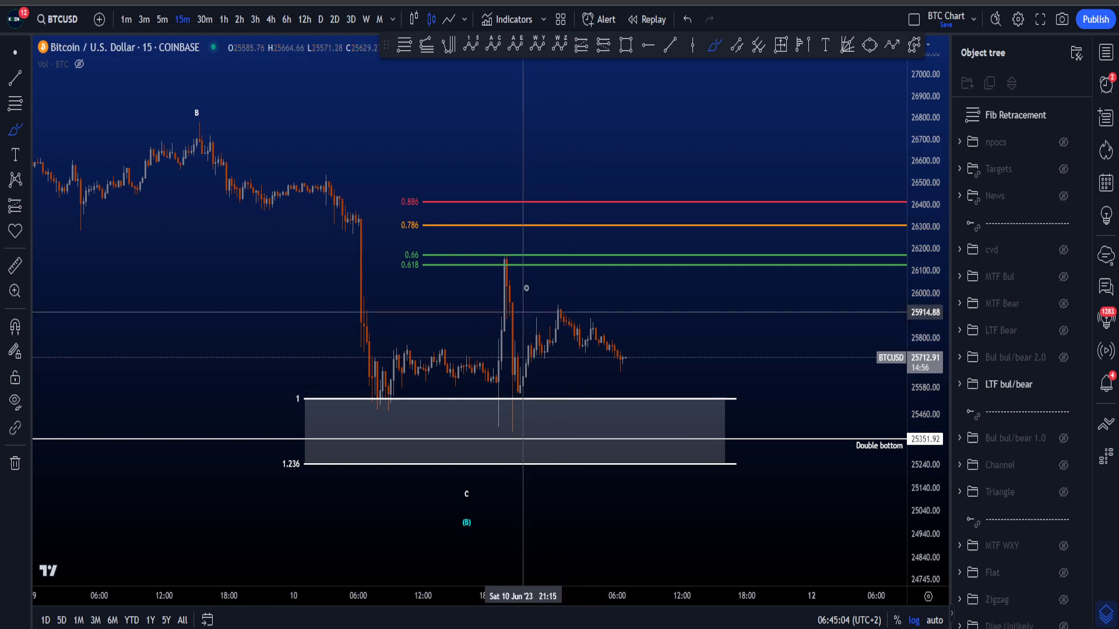
{"action": "mouse_move", "coordinate": [512, 247]}
{"action": "left_mouse_down"}
{"action": "mouse_move", "coordinate": [519, 274]}
{"action": "mouse_move", "coordinate": [503, 248]}
{"action": "mouse_move", "coordinate": [520, 263]}
{"action": "left_mouse_up"}
{"action": "key", "text": "Delete"}
{"action": "key", "text": "ctrl+z"}
{"action": "key", "text": "Escape"}
- Delete the Fib Retracement from the chart
{"action": "left_click", "coordinate": [464, 256]}
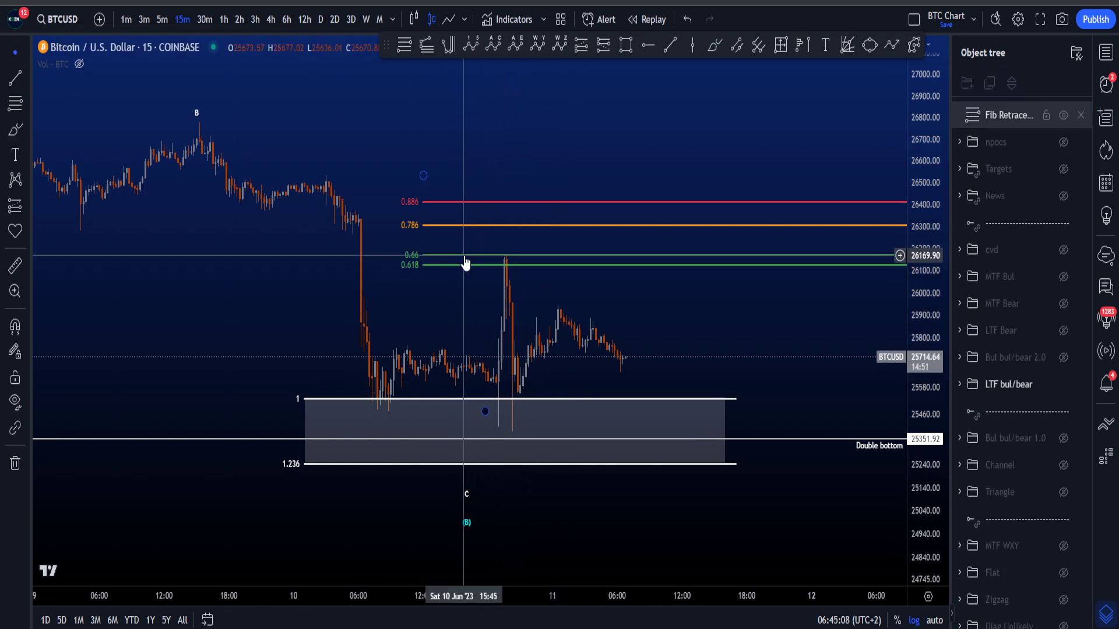
{"action": "key", "text": "Delete"}
{"action": "scroll", "coordinate": [674, 291], "scroll_direction": "down", "scroll_amount": 2}
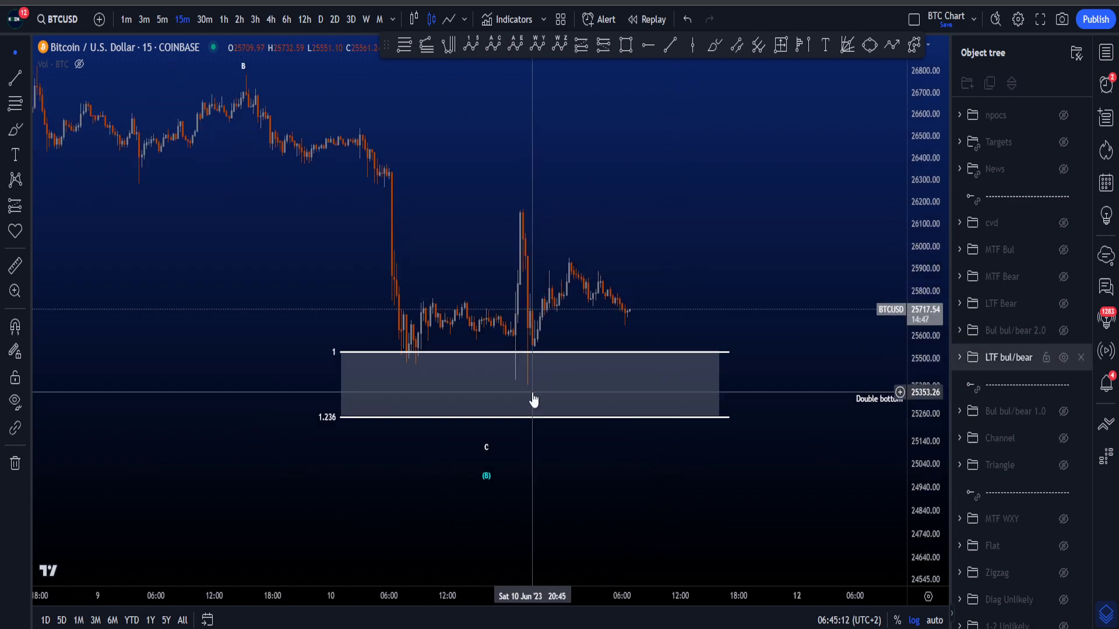
{"action": "left_click_drag", "start_coordinate": [794, 317], "coordinate": [779, 312]}
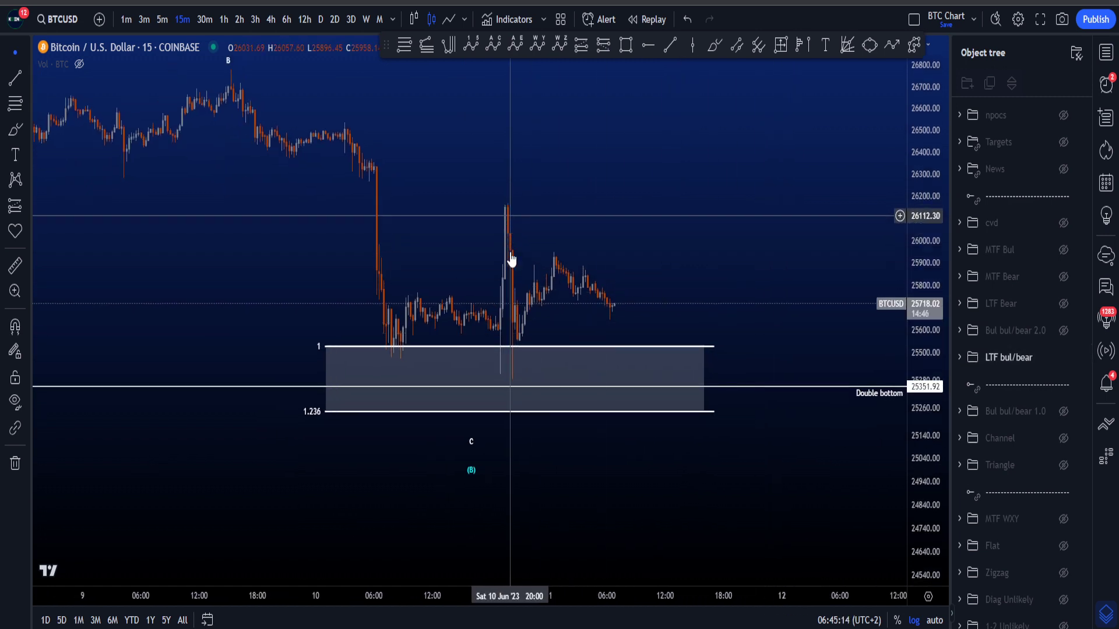
- Mark the wick lows in the support box with short temporary brush strokes on the 15-minute chart, undoing each one
{"action": "left_click", "coordinate": [212, 23]}
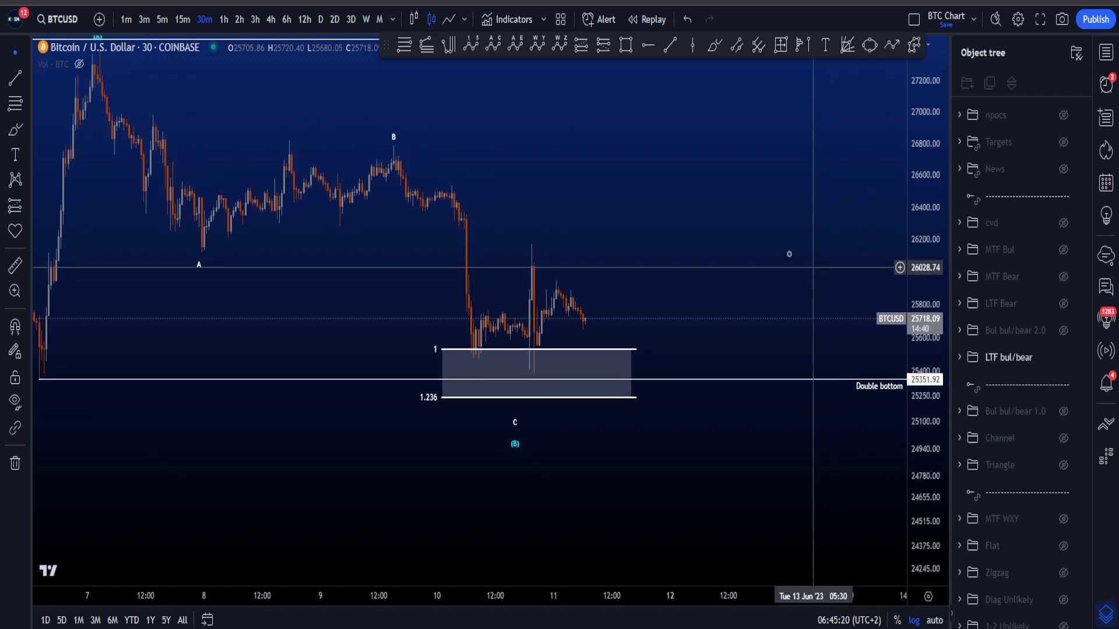
{"action": "scroll", "coordinate": [813, 268], "scroll_direction": "down", "scroll_amount": 3}
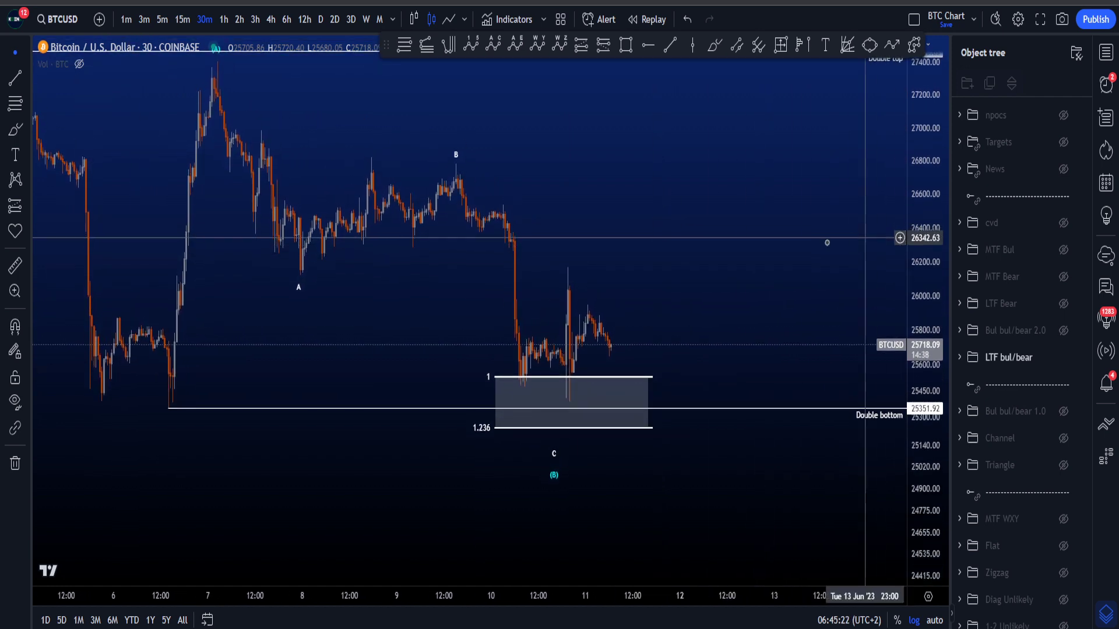
{"action": "scroll", "coordinate": [632, 341], "scroll_direction": "up", "scroll_amount": 1}
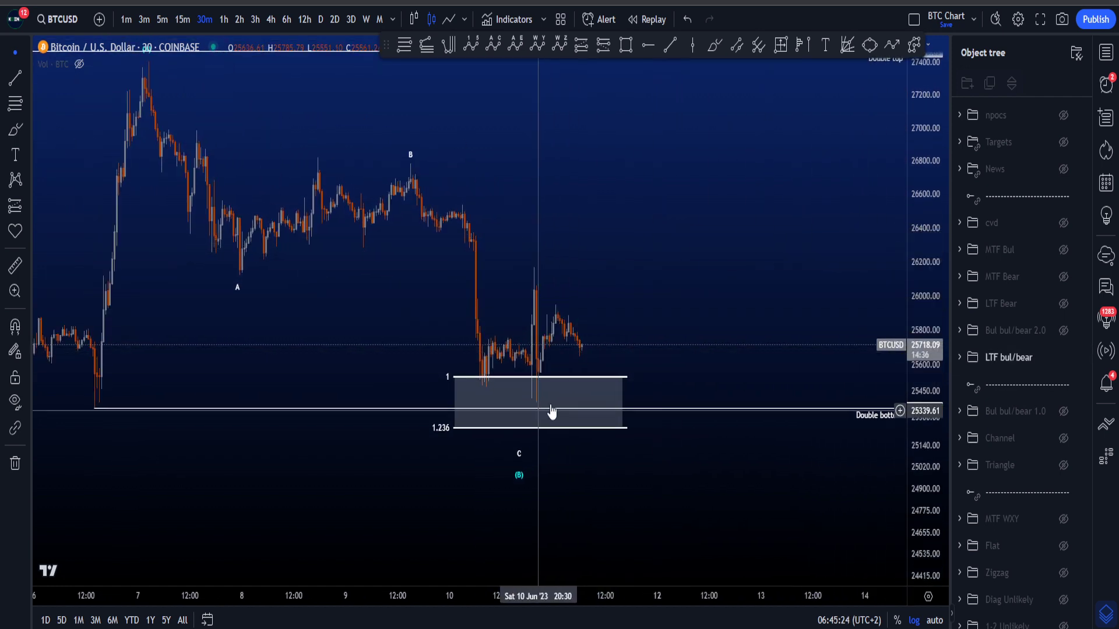
{"action": "scroll", "coordinate": [536, 394], "scroll_direction": "up", "scroll_amount": 2}
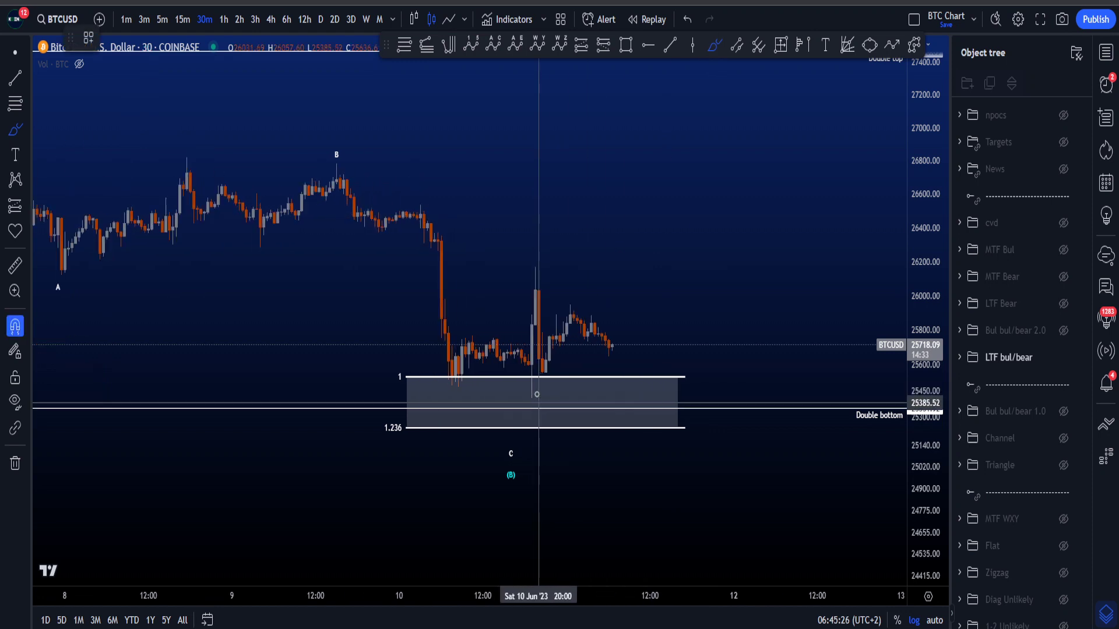
{"action": "left_click", "coordinate": [182, 19]}
{"action": "mouse_move", "coordinate": [496, 380]}
{"action": "left_mouse_down"}
{"action": "mouse_move", "coordinate": [477, 394]}
{"action": "mouse_move", "coordinate": [489, 414]}
{"action": "mouse_move", "coordinate": [497, 380]}
{"action": "left_mouse_up"}
{"action": "mouse_move", "coordinate": [367, 375]}
{"action": "left_mouse_down"}
{"action": "mouse_move", "coordinate": [358, 401]}
{"action": "mouse_move", "coordinate": [368, 376]}
{"action": "left_mouse_up"}
{"action": "key", "text": "ctrl+z"}
{"action": "key", "text": "ctrl+z"}
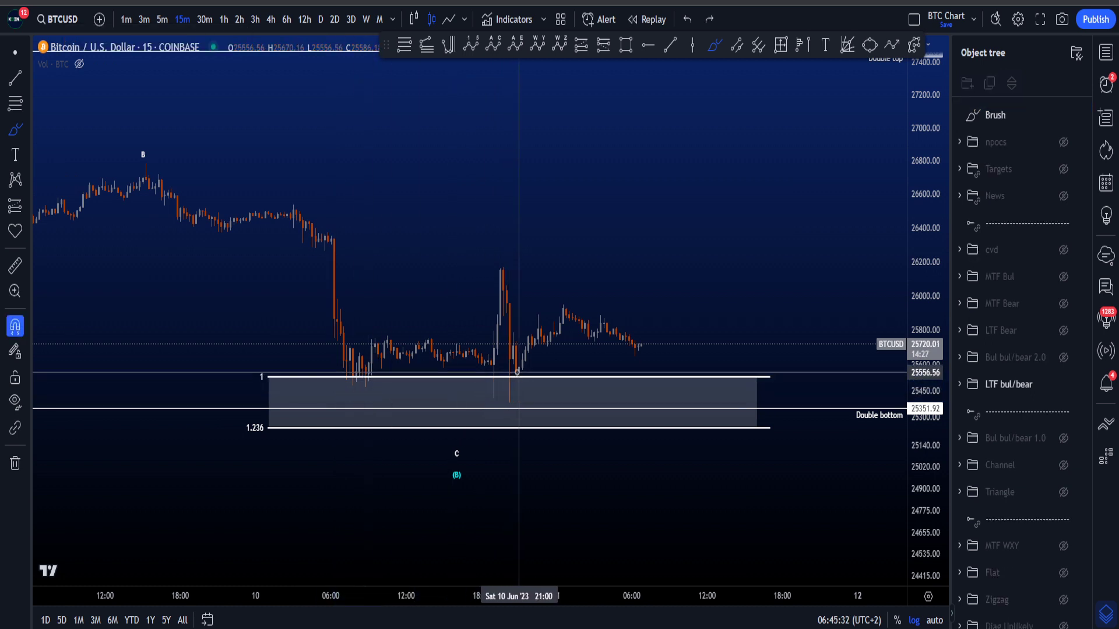
- Trace the 10 June spike between its two wick lows and the rebound toward 11 June with temporary brush strokes
{"action": "left_click_drag", "start_coordinate": [488, 387], "coordinate": [500, 276]}
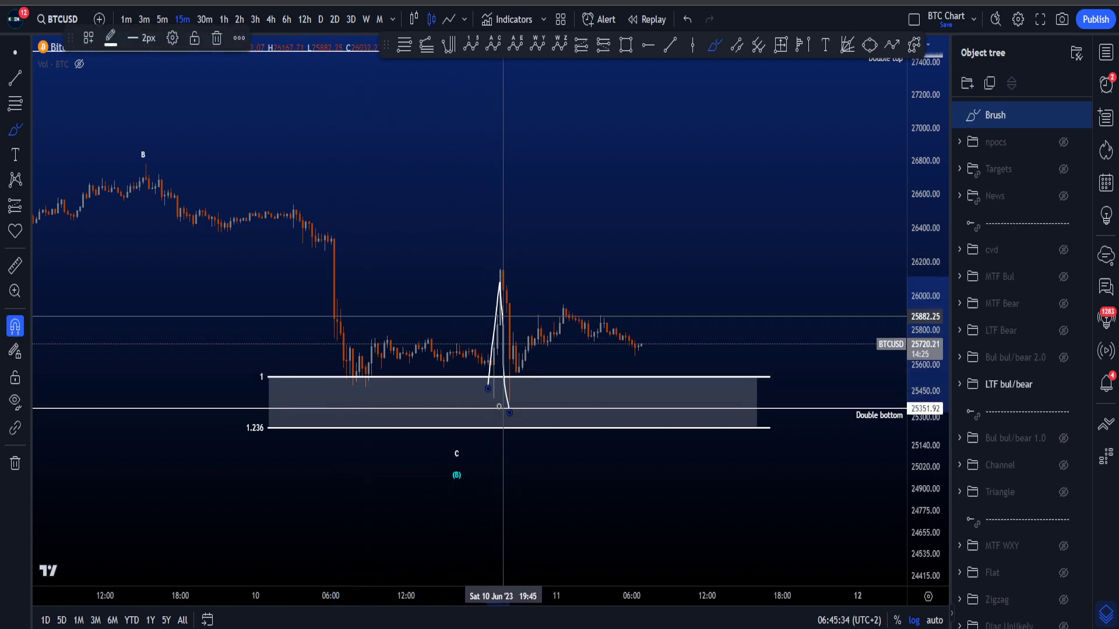
{"action": "key", "text": "ctrl+z"}
{"action": "key", "text": "ctrl+z"}
{"action": "mouse_move", "coordinate": [490, 395]}
{"action": "left_mouse_down"}
{"action": "mouse_move", "coordinate": [500, 378]}
{"action": "mouse_move", "coordinate": [505, 398]}
{"action": "mouse_move", "coordinate": [500, 326]}
{"action": "mouse_move", "coordinate": [485, 398]}
{"action": "left_mouse_up"}
{"action": "key", "text": "ctrl+z"}
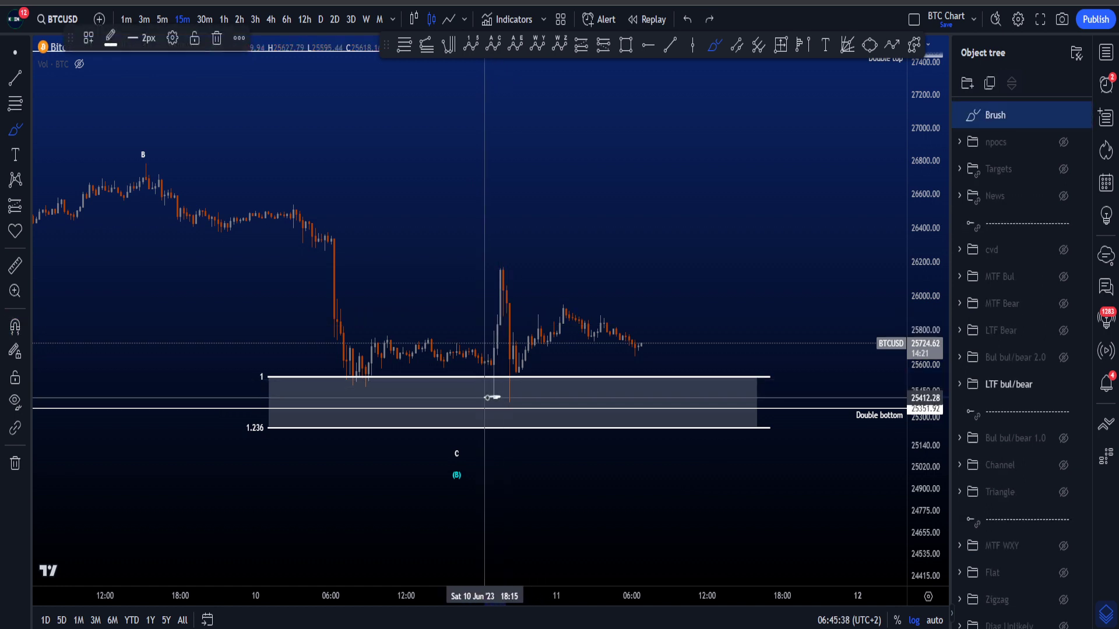
{"action": "key", "text": "ctrl+z"}
{"action": "left_click_drag", "start_coordinate": [548, 353], "coordinate": [563, 333]}
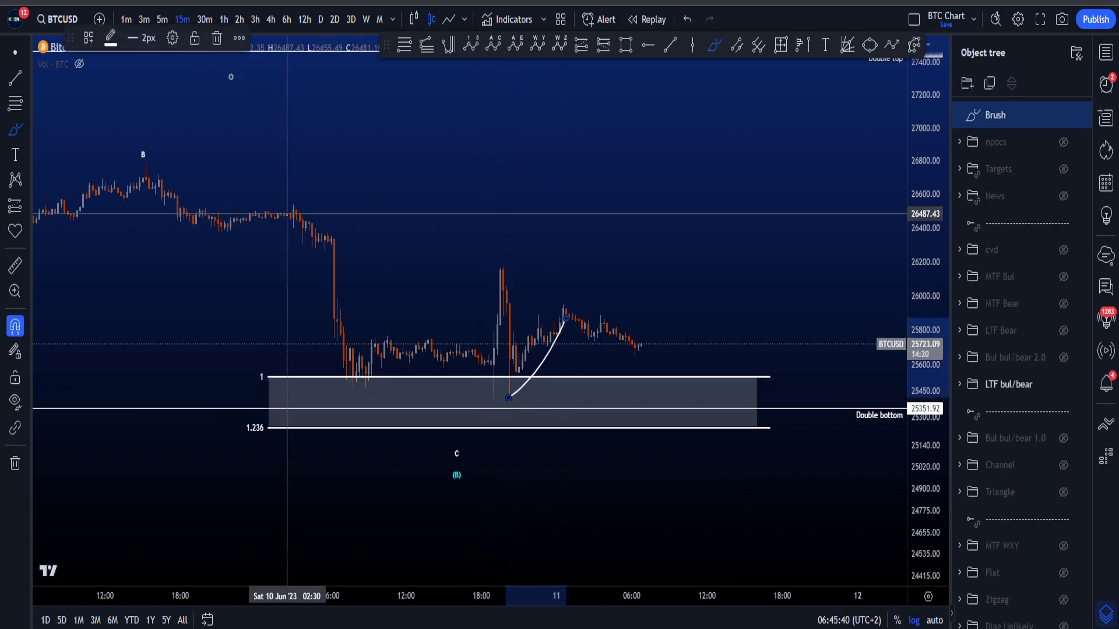
- Switch the chart to the 30-minute timeframe and sketch temporary brush strokes from the current price toward (C), undoing each one
{"action": "left_click", "coordinate": [204, 19]}
{"action": "left_click_drag", "start_coordinate": [925, 128], "coordinate": [925, 317]}
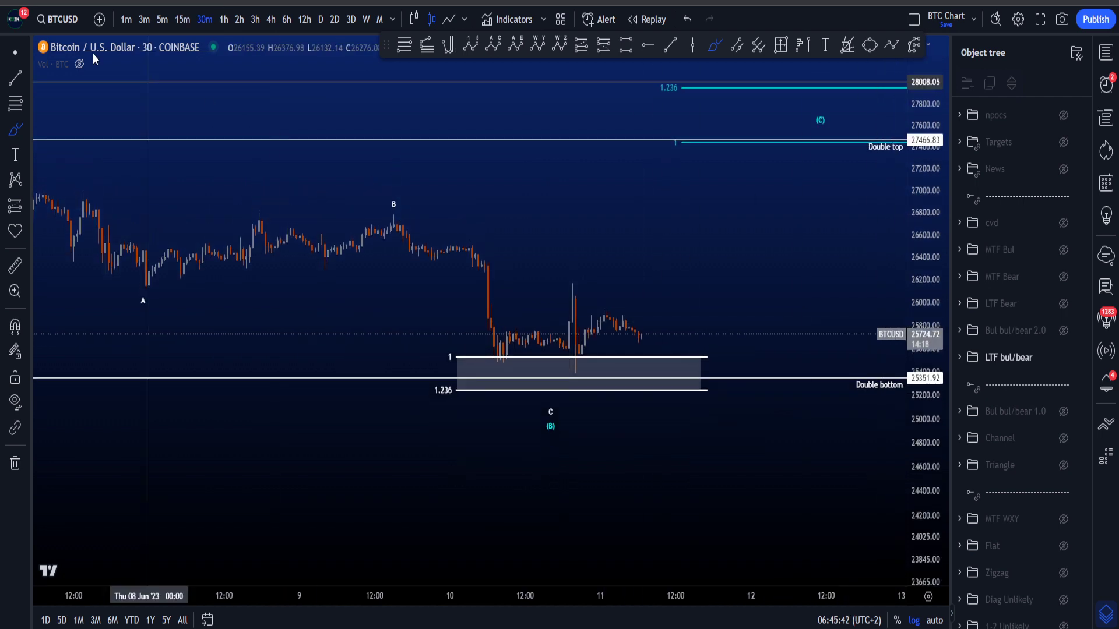
{"action": "left_click", "coordinate": [13, 49]}
{"action": "left_click_drag", "start_coordinate": [735, 286], "coordinate": [663, 296]}
{"action": "left_click", "coordinate": [720, 49]}
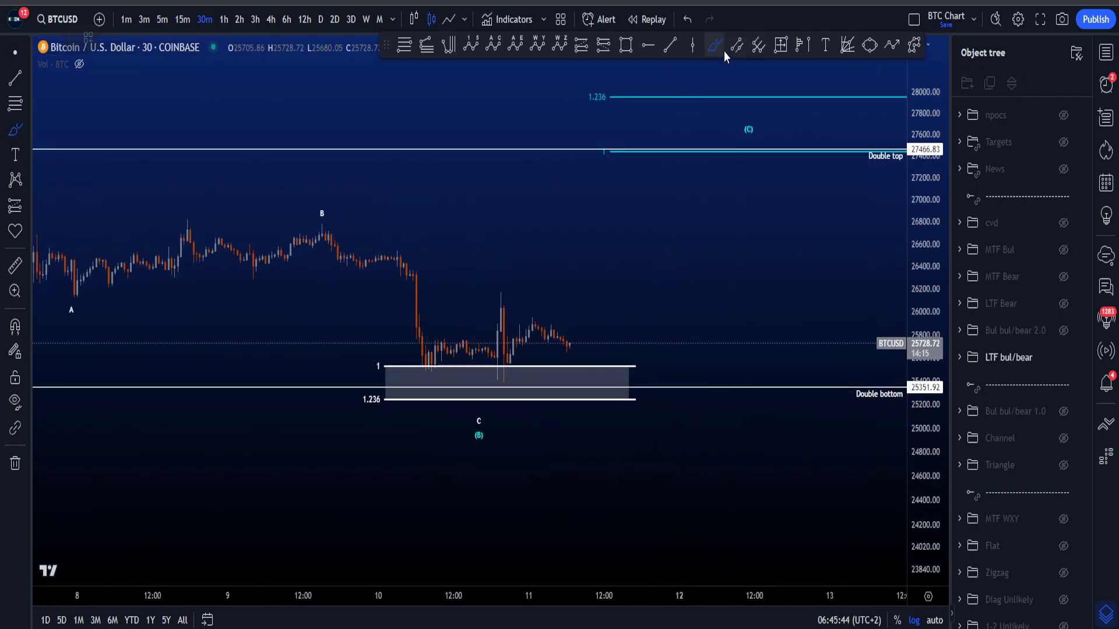
{"action": "left_click_drag", "start_coordinate": [568, 345], "coordinate": [652, 212]}
{"action": "key", "text": "ctrl+z"}
{"action": "scroll", "coordinate": [652, 214], "scroll_direction": "down", "scroll_amount": 2}
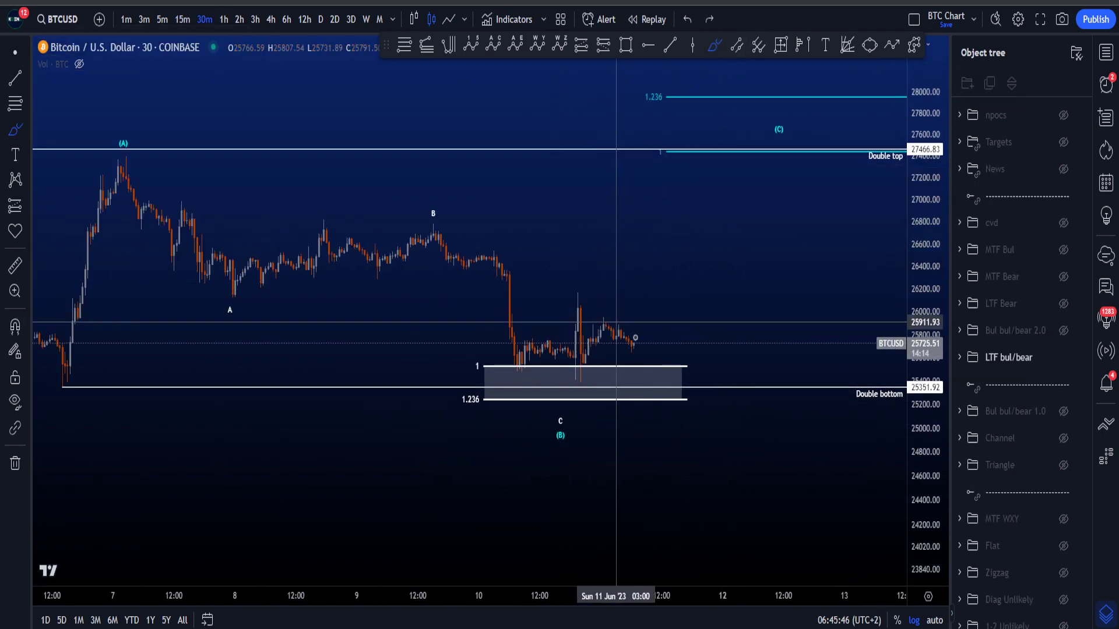
{"action": "mouse_move", "coordinate": [662, 319]}
{"action": "left_mouse_down"}
{"action": "mouse_move", "coordinate": [586, 309]}
{"action": "mouse_move", "coordinate": [645, 332]}
{"action": "mouse_move", "coordinate": [602, 313]}
{"action": "left_mouse_up"}
{"action": "key", "text": "ctrl+z"}
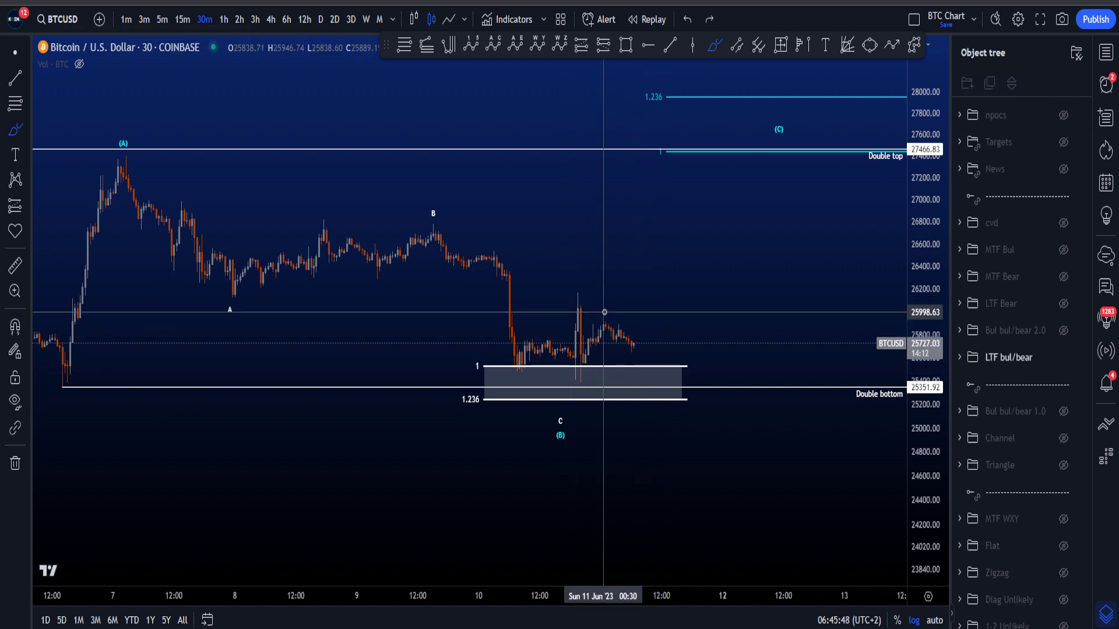
- Mark the area beside the support box and the second 10 June wick low with temporary brush strokes, undoing each one
{"action": "left_click", "coordinate": [15, 52]}
{"action": "left_click_drag", "start_coordinate": [739, 225], "coordinate": [695, 235]}
{"action": "scroll", "coordinate": [695, 234], "scroll_direction": "down", "scroll_amount": 2}
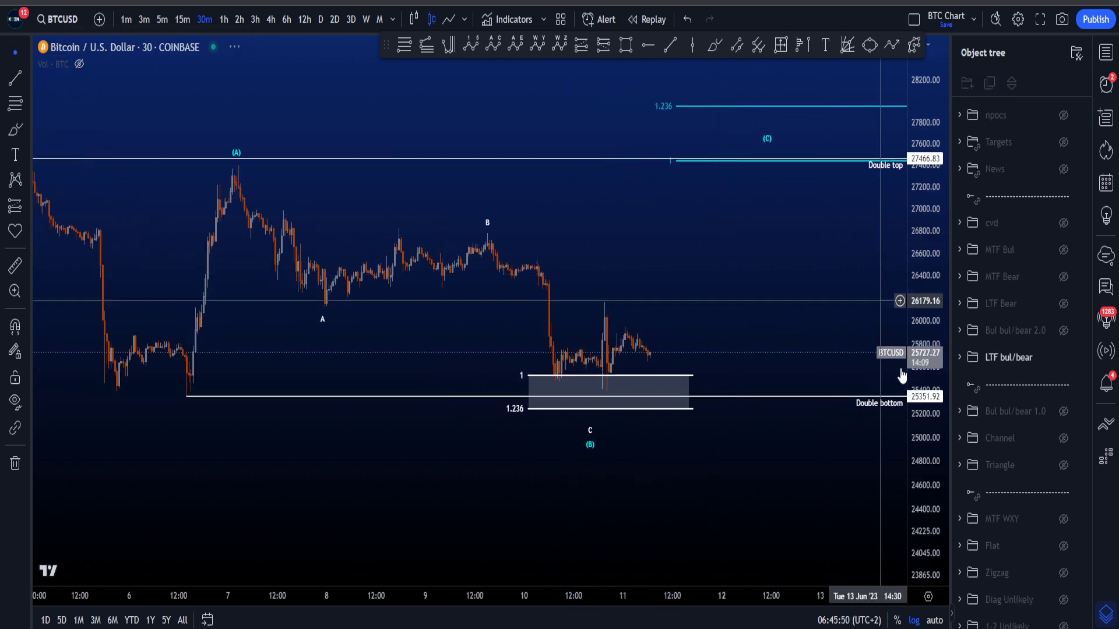
{"action": "left_click_drag", "start_coordinate": [919, 415], "coordinate": [919, 344]}
{"action": "scroll", "coordinate": [776, 327], "scroll_direction": "up", "scroll_amount": 1}
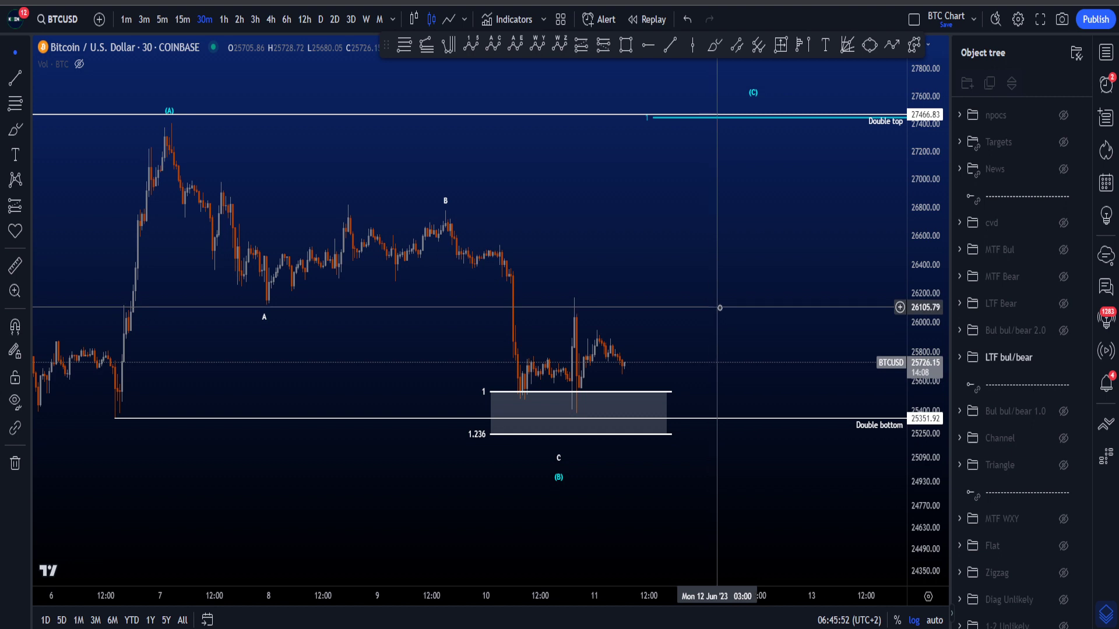
{"action": "left_click_drag", "start_coordinate": [749, 290], "coordinate": [739, 294]}
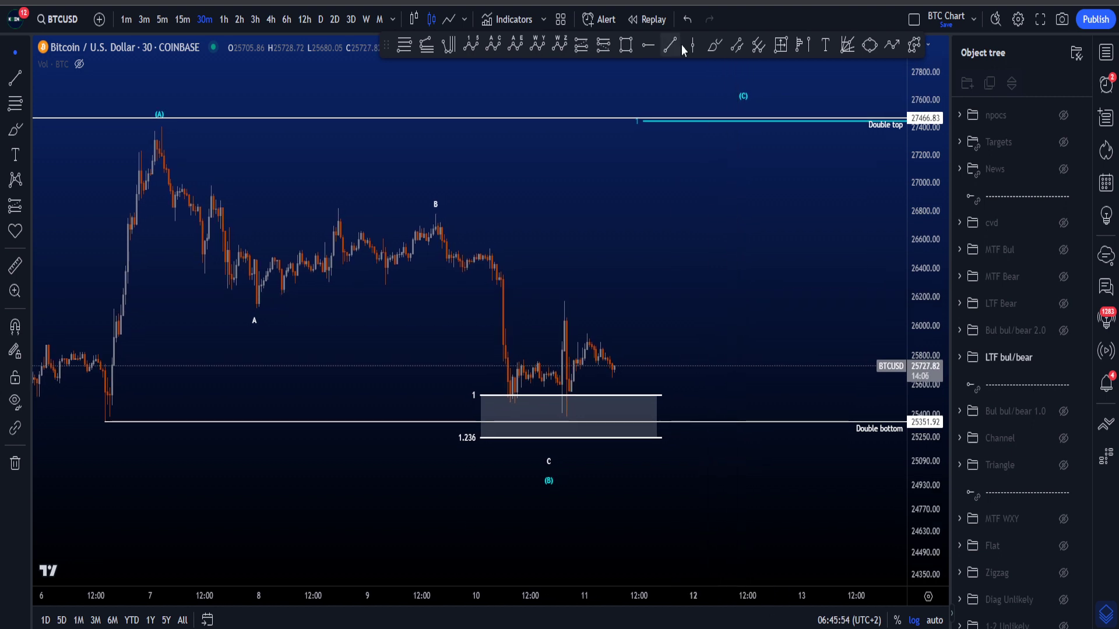
{"action": "left_click", "coordinate": [719, 48]}
{"action": "mouse_move", "coordinate": [624, 410]}
{"action": "left_mouse_down"}
{"action": "mouse_move", "coordinate": [639, 439]}
{"action": "mouse_move", "coordinate": [678, 362]}
{"action": "left_mouse_up"}
{"action": "key", "text": "ctrl+z"}
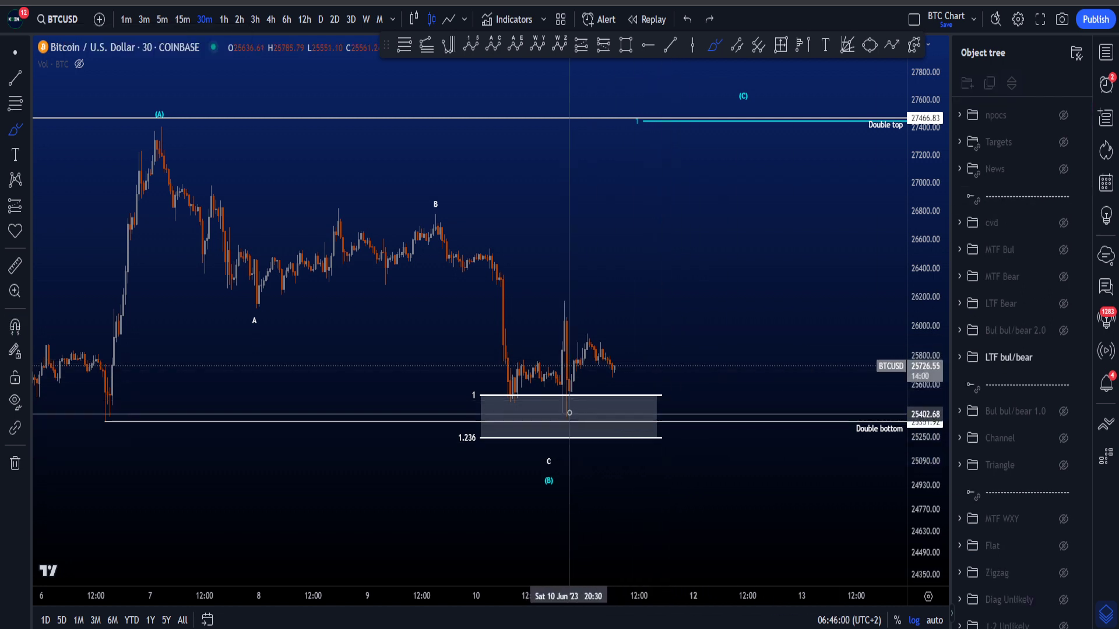
{"action": "left_click_drag", "start_coordinate": [569, 409], "coordinate": [579, 411]}
{"action": "key", "text": "ctrl+z"}
- Trace a path from the 6 June low to (C) and circle the target zone between the 1 and 1.236 levels, removing both strokes
{"action": "mouse_move", "coordinate": [90, 397]}
{"action": "left_mouse_down"}
{"action": "mouse_move", "coordinate": [166, 145]}
{"action": "mouse_move", "coordinate": [536, 399]}
{"action": "mouse_move", "coordinate": [744, 106]}
{"action": "left_mouse_up"}
{"action": "key", "text": "ctrl+z"}
{"action": "left_click", "coordinate": [15, 53]}
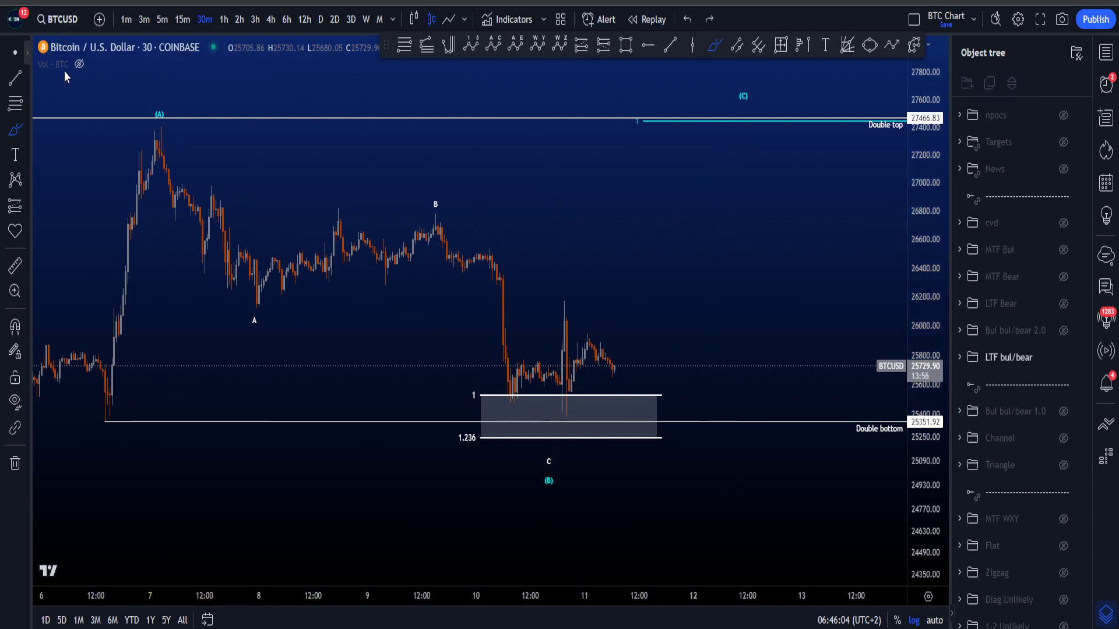
{"action": "left_click_drag", "start_coordinate": [769, 233], "coordinate": [650, 240]}
{"action": "scroll", "coordinate": [734, 233], "scroll_direction": "down", "scroll_amount": 3}
{"action": "left_click_drag", "start_coordinate": [935, 178], "coordinate": [934, 317]}
{"action": "left_click_drag", "start_coordinate": [769, 287], "coordinate": [745, 323]}
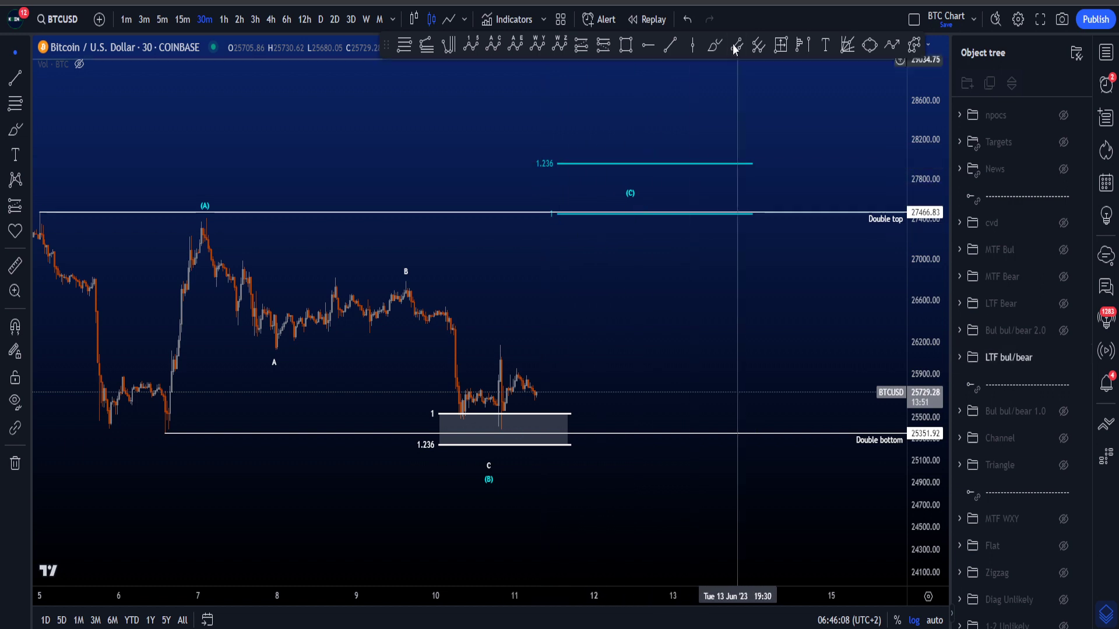
{"action": "mouse_move", "coordinate": [620, 159]}
{"action": "left_mouse_down"}
{"action": "mouse_move", "coordinate": [533, 192]}
{"action": "mouse_move", "coordinate": [656, 150]}
{"action": "left_mouse_up"}
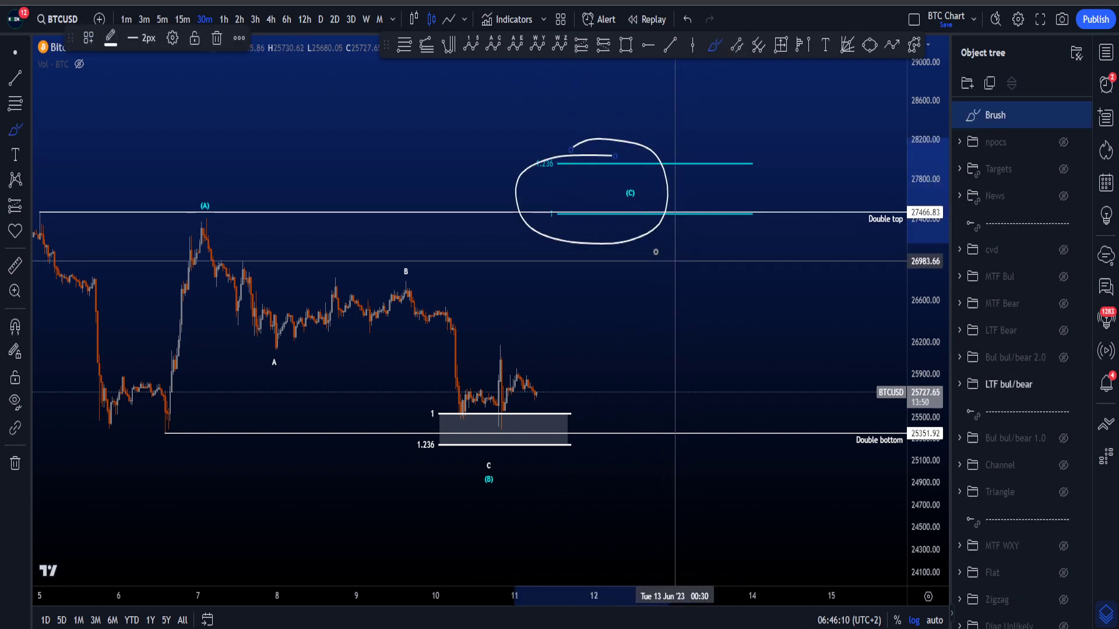
{"action": "key", "text": "Delete"}
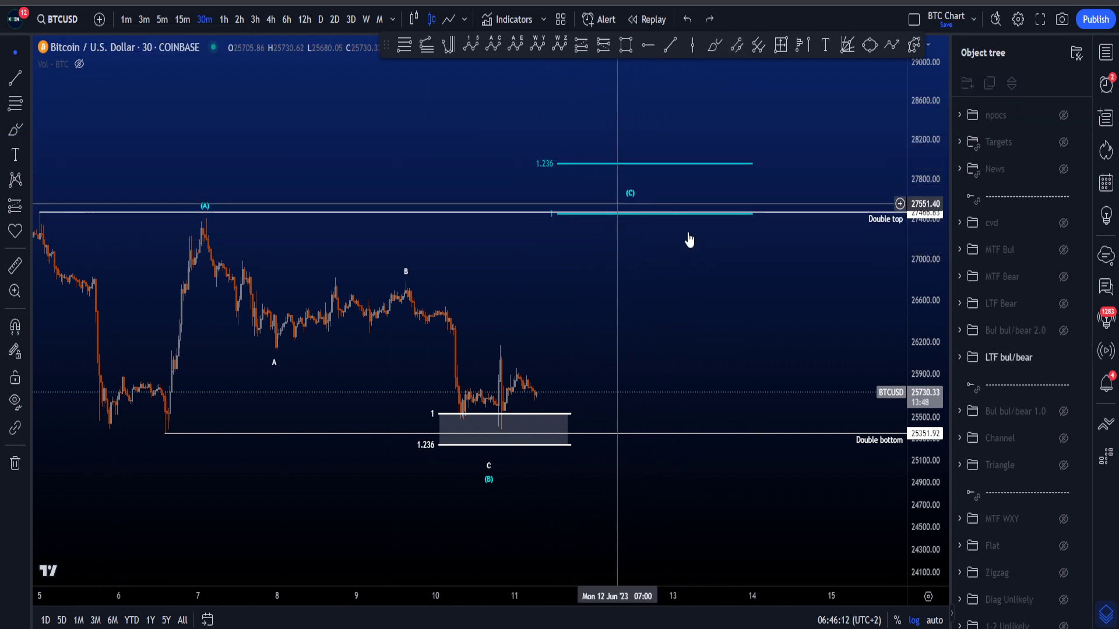
- Hide the LTF bul/bear group, show the Bul bul/bear 2.0 group and switch the chart to the 1-hour timeframe
{"action": "left_click", "coordinate": [1063, 357]}
{"action": "left_click", "coordinate": [1063, 330]}
{"action": "scroll", "coordinate": [810, 321], "scroll_direction": "down", "scroll_amount": 2}
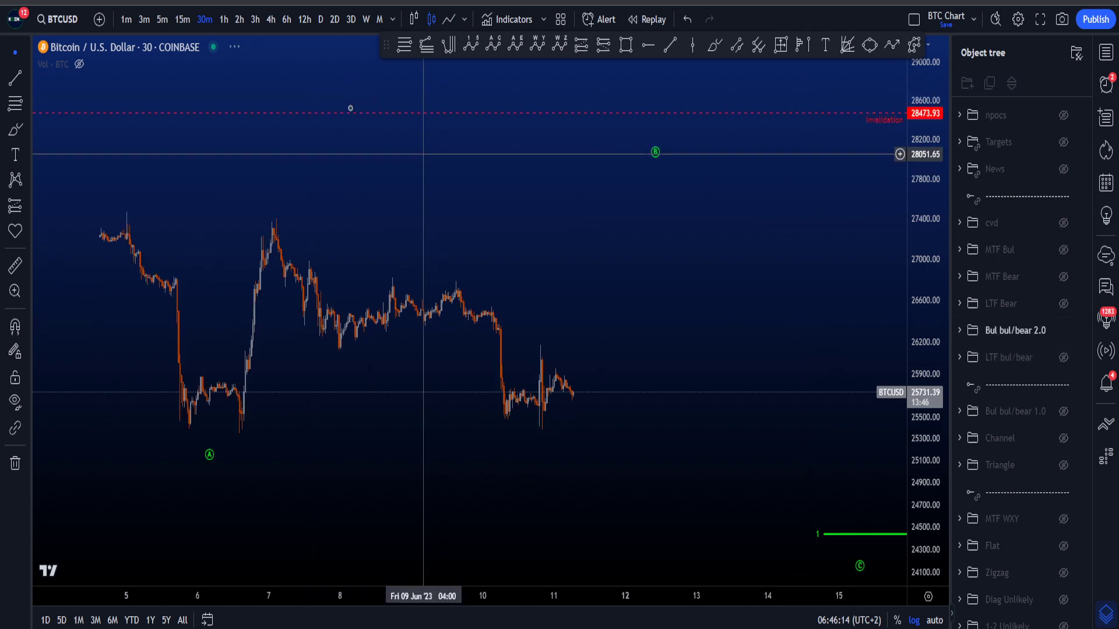
{"action": "left_click", "coordinate": [223, 19]}
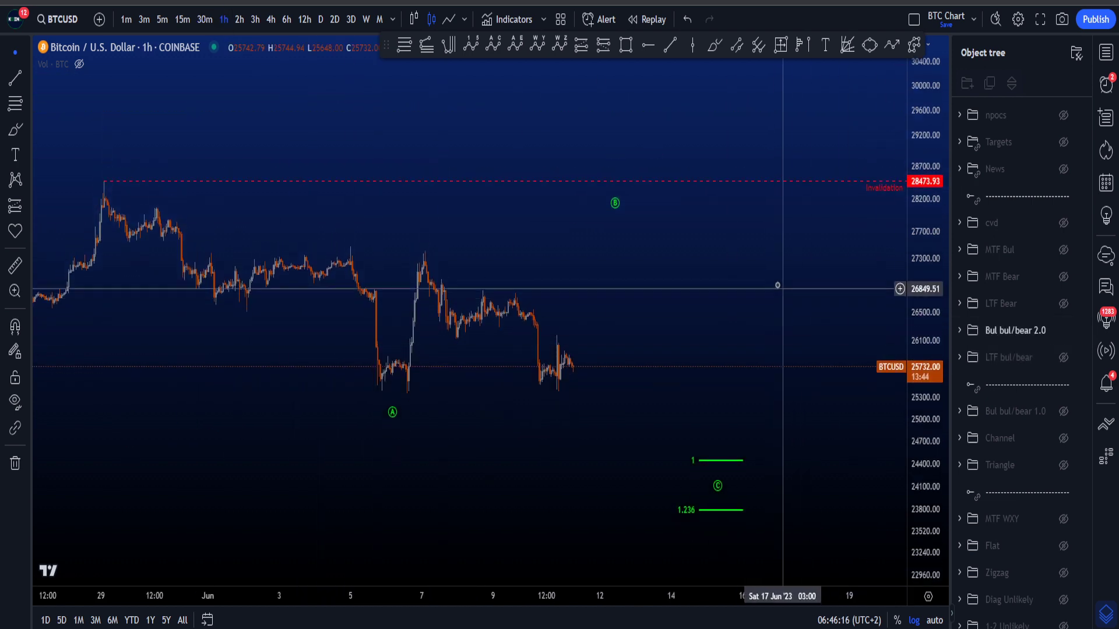
{"action": "scroll", "coordinate": [784, 286], "scroll_direction": "up", "scroll_amount": 1}
{"action": "left_click_drag", "start_coordinate": [790, 285], "coordinate": [829, 297]}
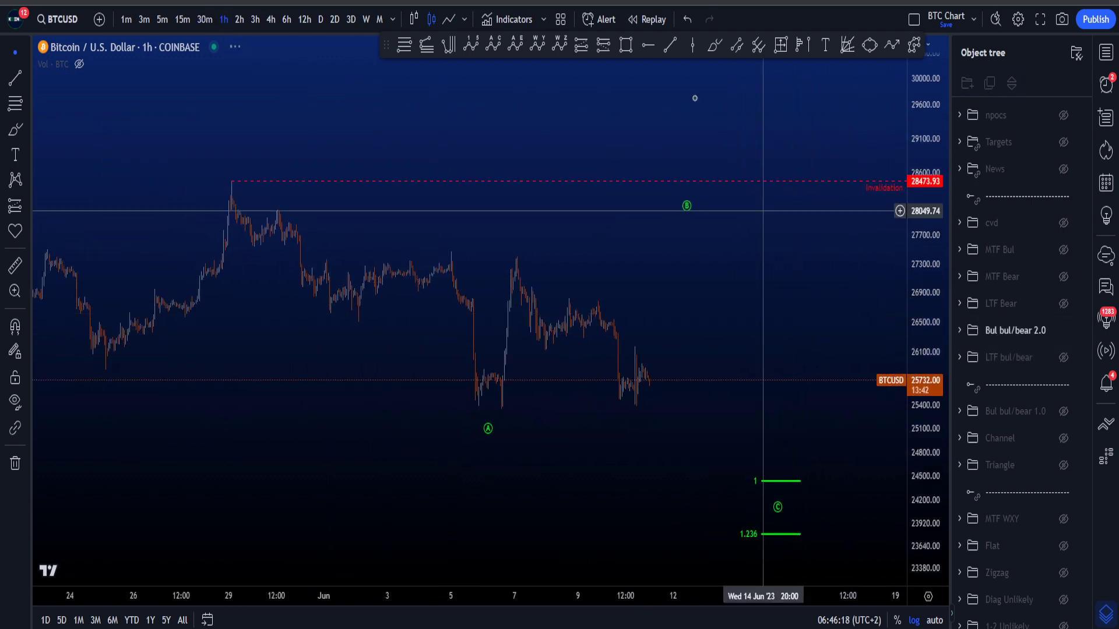
- Trace the decline from the 29 May high to A and the projected path to C with temporary brush strokes, undoing each one
{"action": "left_click", "coordinate": [716, 47]}
{"action": "mouse_move", "coordinate": [231, 189]}
{"action": "left_mouse_down"}
{"action": "mouse_move", "coordinate": [412, 362]}
{"action": "mouse_move", "coordinate": [504, 429]}
{"action": "left_mouse_up"}
{"action": "key", "text": "ctrl+z"}
{"action": "scroll", "coordinate": [504, 429], "scroll_direction": "up", "scroll_amount": 3}
{"action": "mouse_move", "coordinate": [342, 408]}
{"action": "left_mouse_down"}
{"action": "mouse_move", "coordinate": [373, 300]}
{"action": "mouse_move", "coordinate": [523, 382]}
{"action": "mouse_move", "coordinate": [608, 237]}
{"action": "mouse_move", "coordinate": [632, 262]}
{"action": "mouse_move", "coordinate": [729, 513]}
{"action": "left_mouse_up"}
{"action": "key", "text": "ctrl+z"}
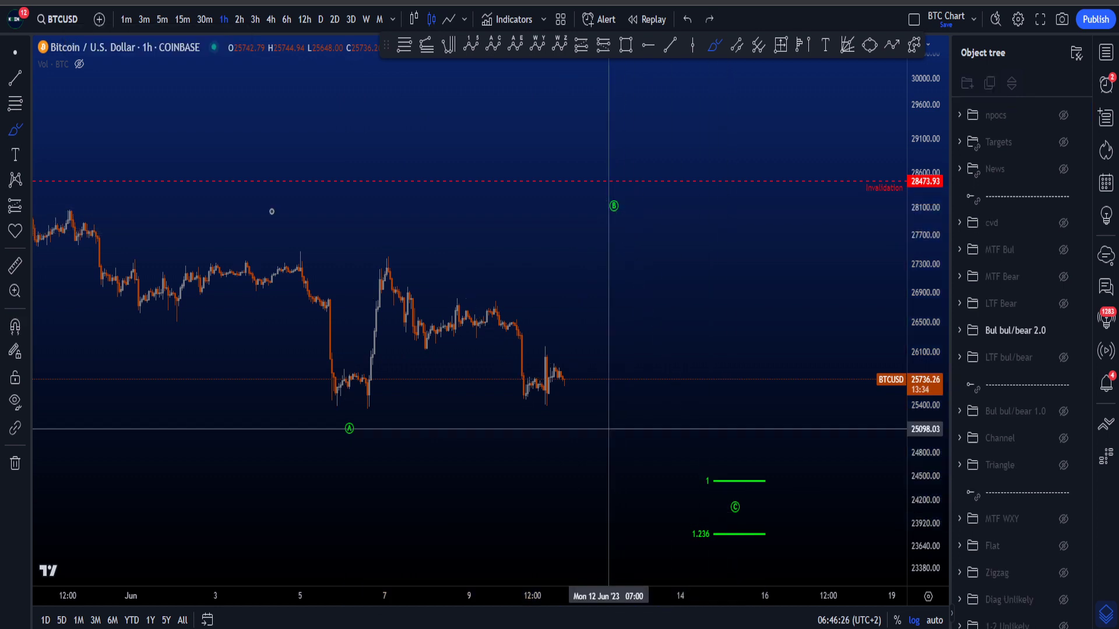
- Move the B point of the green ABC wave onto the 7 June high
{"action": "left_click", "coordinate": [613, 209]}
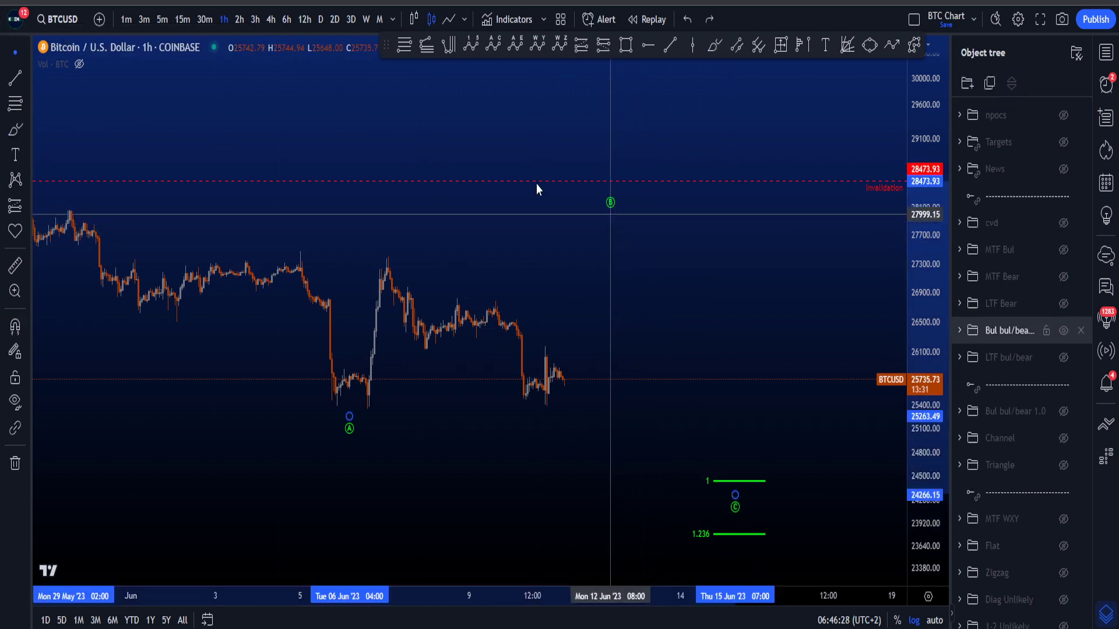
{"action": "left_click_drag", "start_coordinate": [614, 209], "coordinate": [386, 259]}
{"action": "left_click_drag", "start_coordinate": [465, 252], "coordinate": [511, 262]}
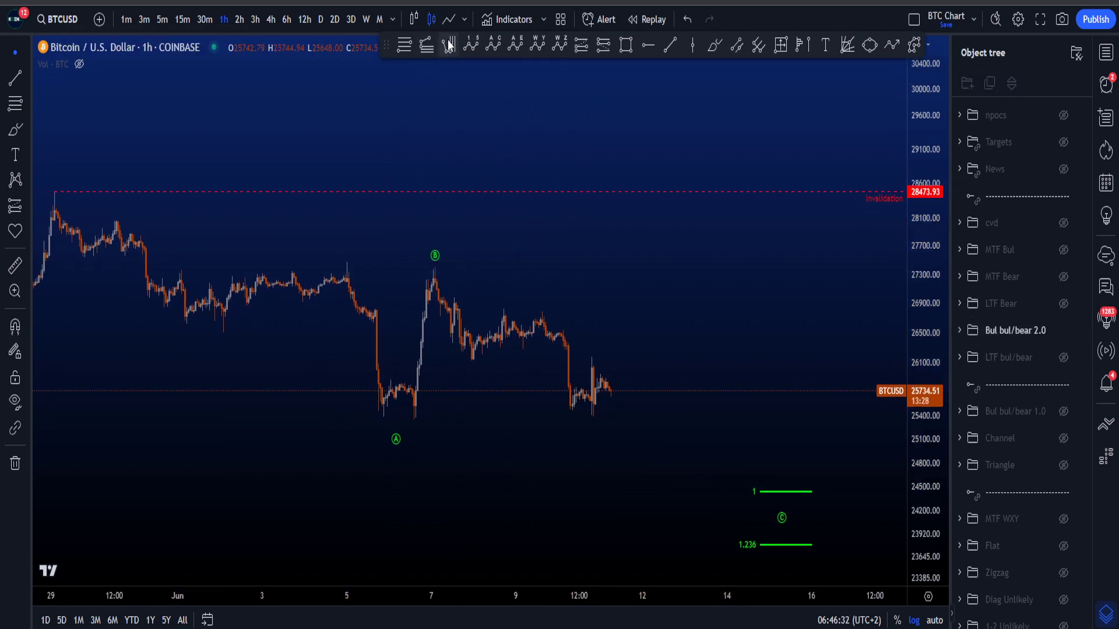
- Draw a temporary Trend-Based Fib Time from the 29 May high to the 5 June low and circle its 0.236 level, removing both
{"action": "key", "text": "ctrl"}
{"action": "left_click", "coordinate": [54, 165]}
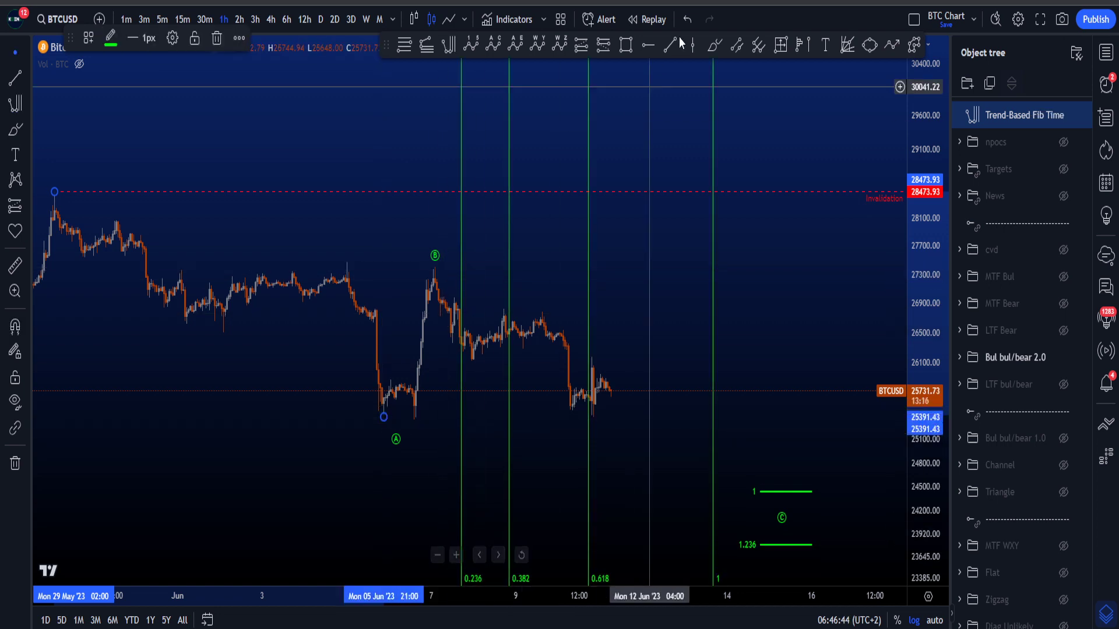
{"action": "left_click", "coordinate": [713, 46]}
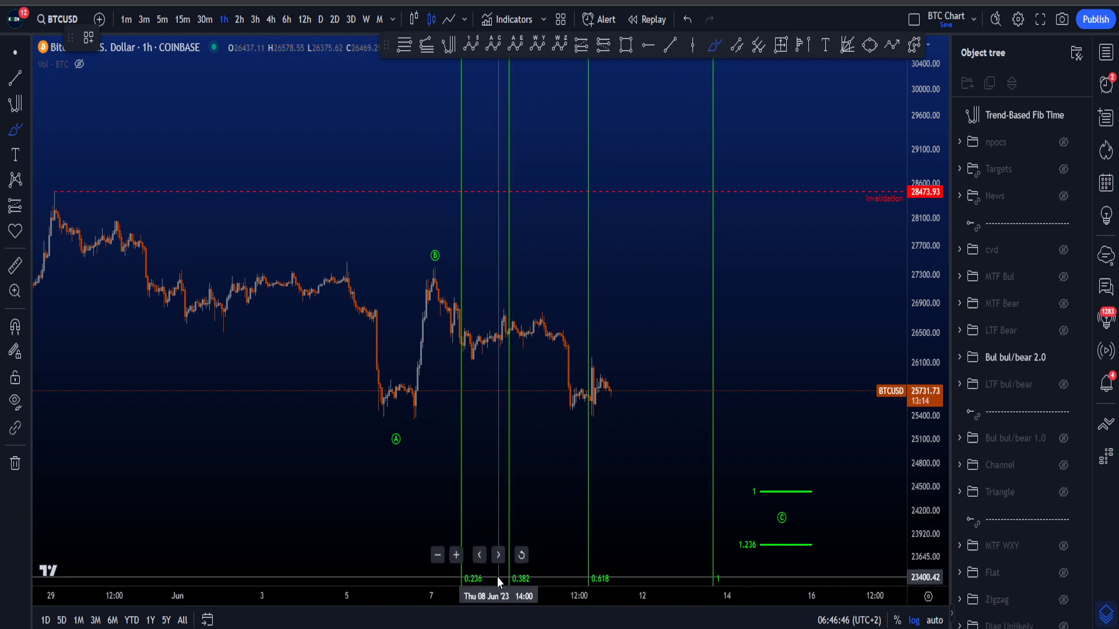
{"action": "mouse_move", "coordinate": [498, 577]}
{"action": "left_mouse_down"}
{"action": "mouse_move", "coordinate": [442, 577]}
{"action": "mouse_move", "coordinate": [492, 582]}
{"action": "left_mouse_up"}
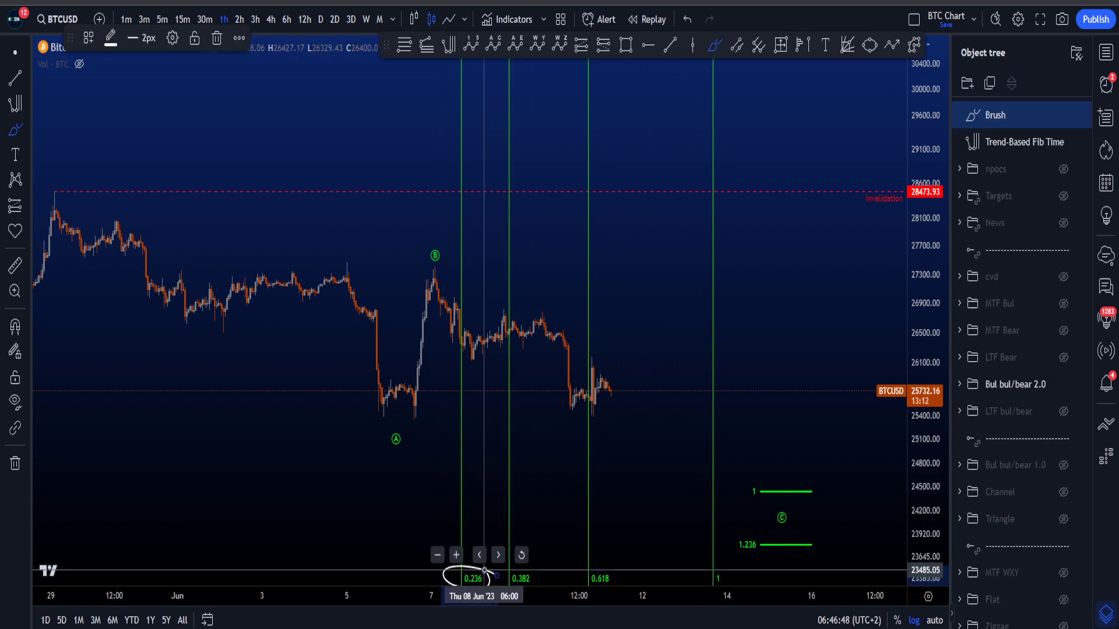
{"action": "key", "text": "Delete"}
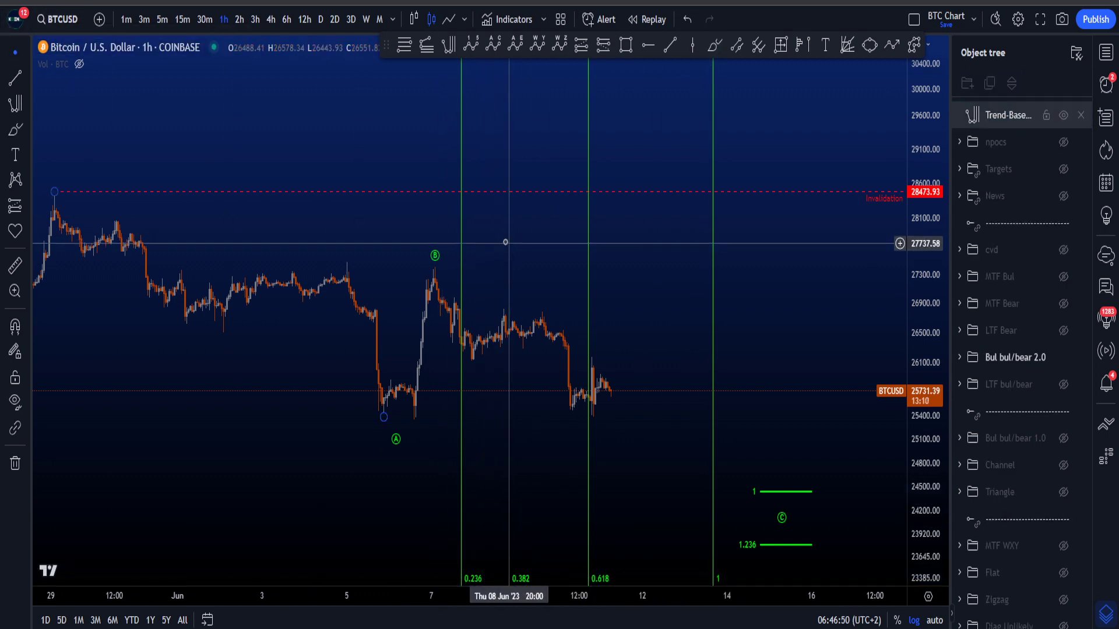
{"action": "key", "text": "ctrl+z"}
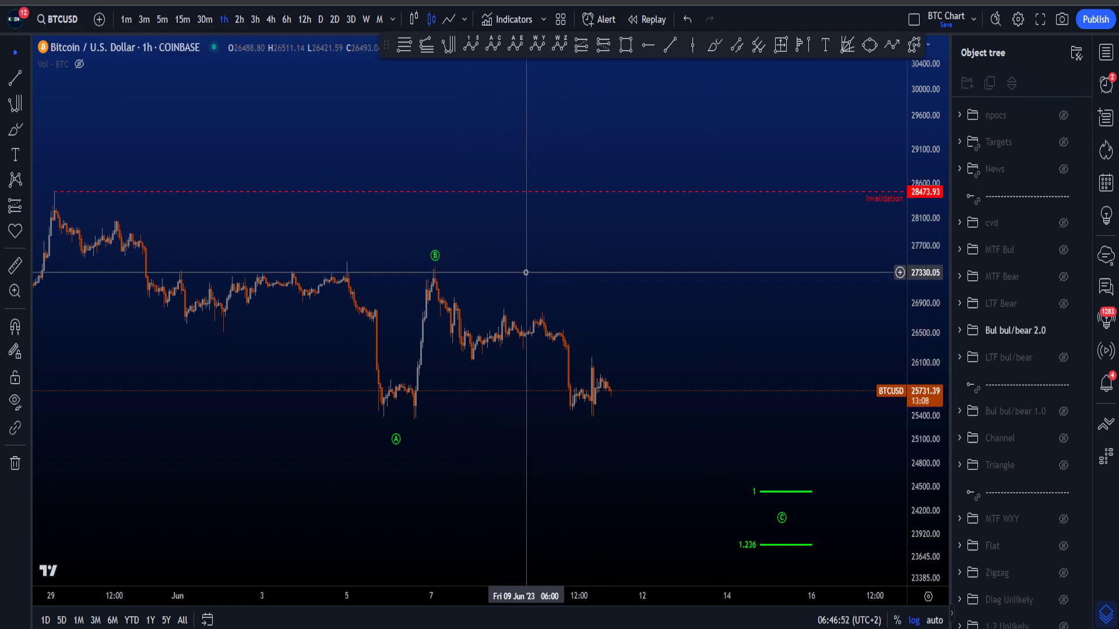
- Move the B point of the green ABC wave to about 27587.78, just before 13 June
{"action": "left_click_drag", "start_coordinate": [561, 272], "coordinate": [551, 269]}
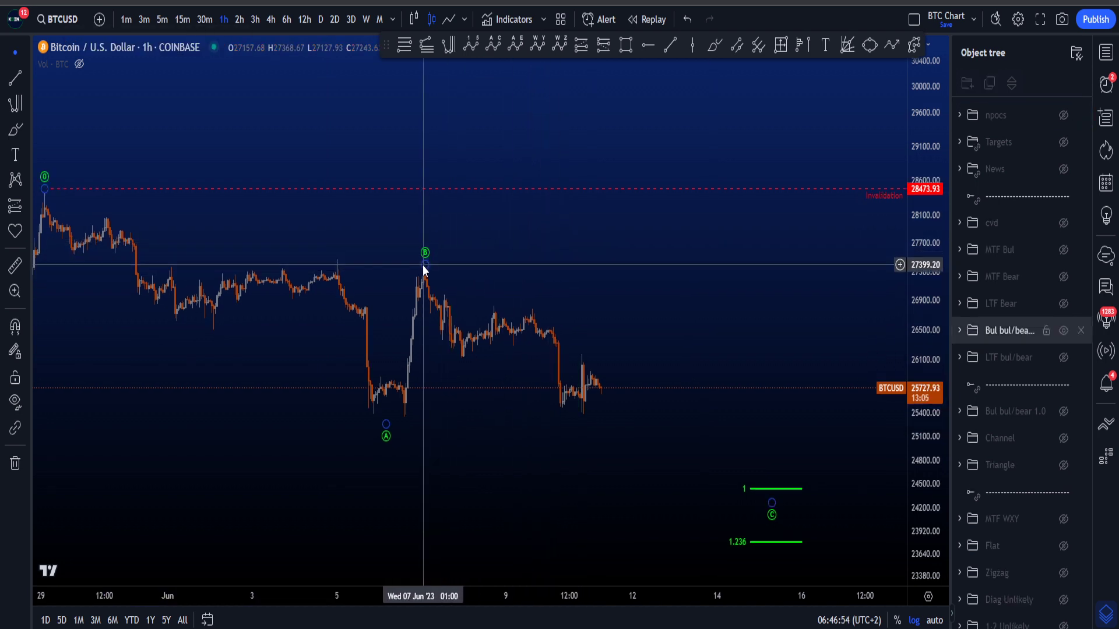
{"action": "left_click_drag", "start_coordinate": [422, 267], "coordinate": [566, 266]}
{"action": "left_click_drag", "start_coordinate": [654, 259], "coordinate": [672, 255]}
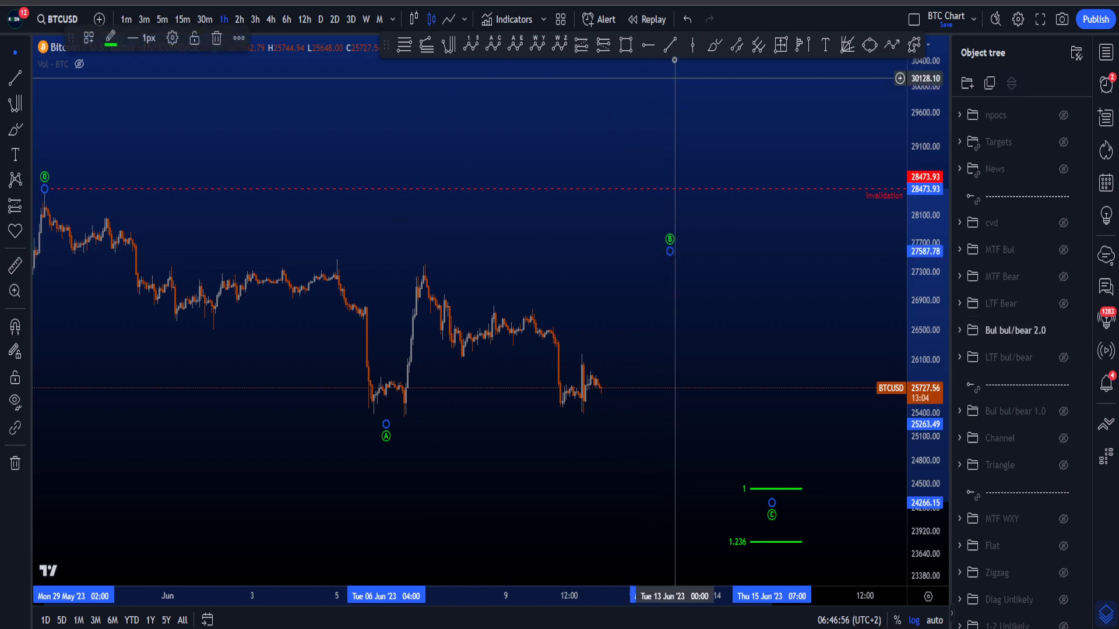
- Sketch the rise from the current price toward B and circle the B label with temporary brush strokes, undoing each one
{"action": "left_click", "coordinate": [714, 44]}
{"action": "mouse_move", "coordinate": [596, 402]}
{"action": "left_mouse_down"}
{"action": "mouse_move", "coordinate": [606, 430]}
{"action": "mouse_move", "coordinate": [671, 265]}
{"action": "left_mouse_up"}
{"action": "key", "text": "ctrl+z"}
{"action": "mouse_move", "coordinate": [612, 360]}
{"action": "left_mouse_down"}
{"action": "mouse_move", "coordinate": [650, 260]}
{"action": "mouse_move", "coordinate": [685, 237]}
{"action": "left_mouse_up"}
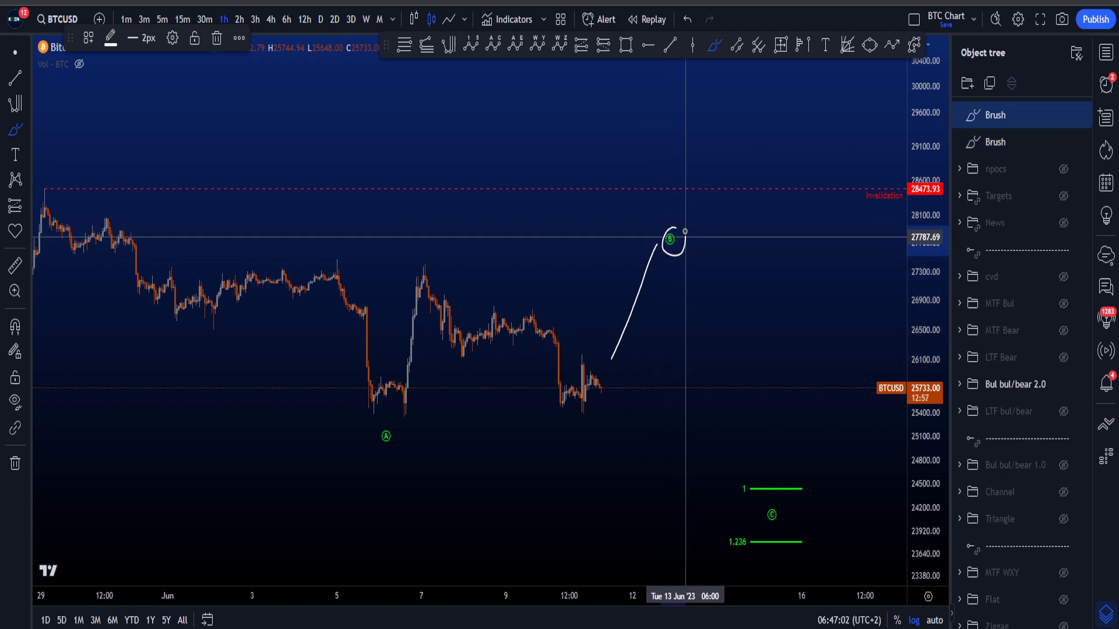
{"action": "key", "text": "ctrl+z"}
{"action": "key", "text": "ctrl+z"}
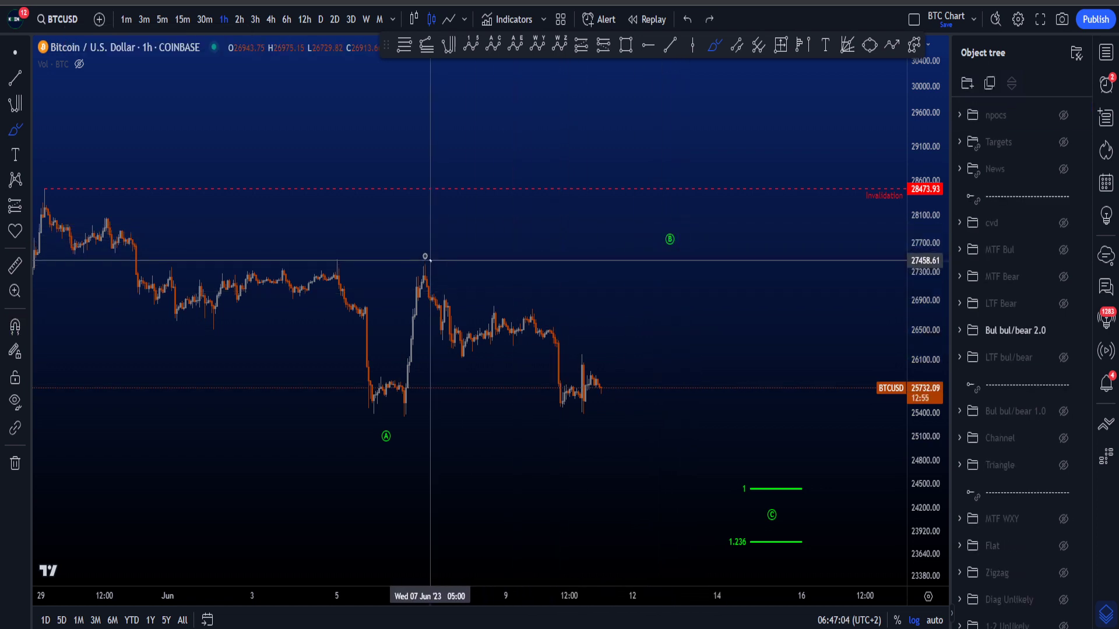
- Circle the 5 and 7 June highs and sketch the fall from B to C with temporary brush strokes, undoing each one
{"action": "mouse_move", "coordinate": [425, 252]}
{"action": "left_mouse_down"}
{"action": "mouse_move", "coordinate": [350, 284]}
{"action": "mouse_move", "coordinate": [425, 249]}
{"action": "left_mouse_up"}
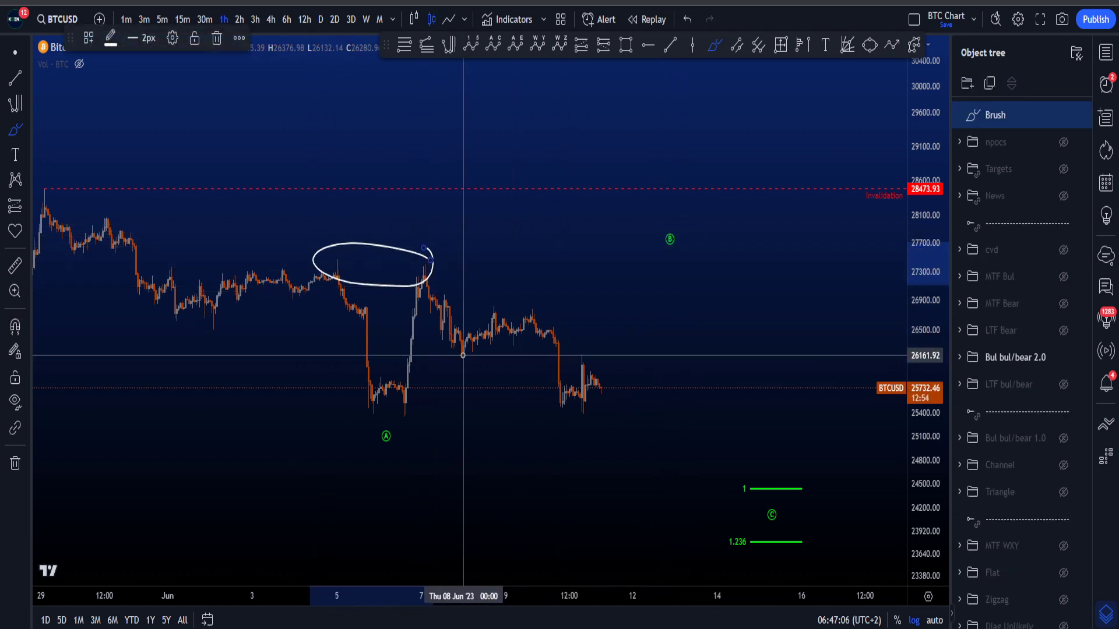
{"action": "key", "text": "ctrl+z"}
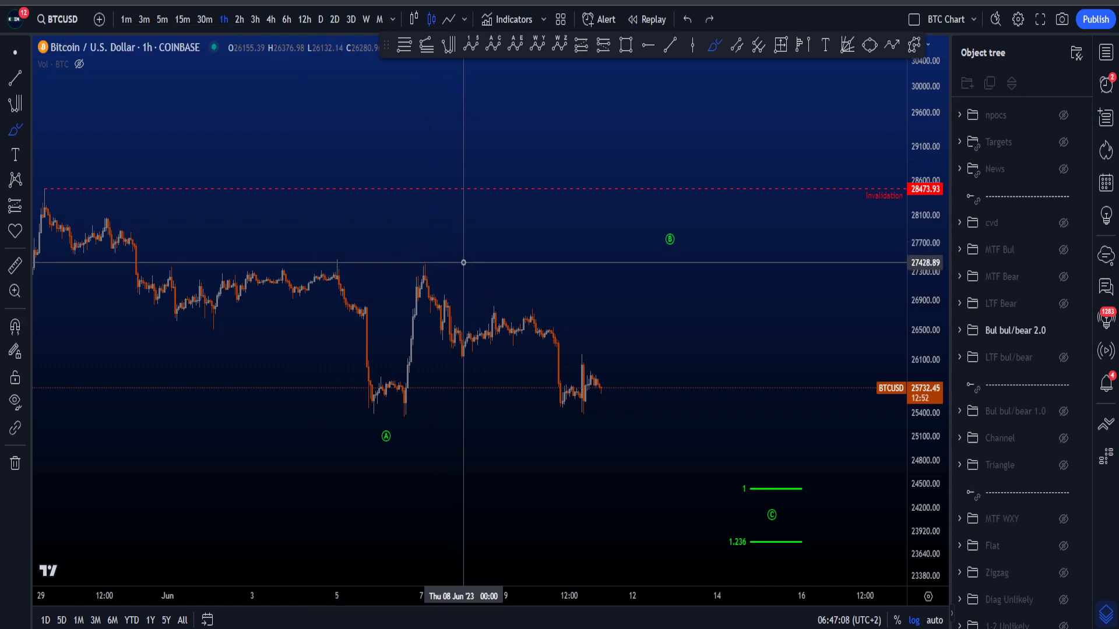
{"action": "mouse_move", "coordinate": [650, 275]}
{"action": "left_mouse_down"}
{"action": "mouse_move", "coordinate": [685, 248]}
{"action": "mouse_move", "coordinate": [795, 512]}
{"action": "left_mouse_up"}
{"action": "key", "text": "ctrl+z"}
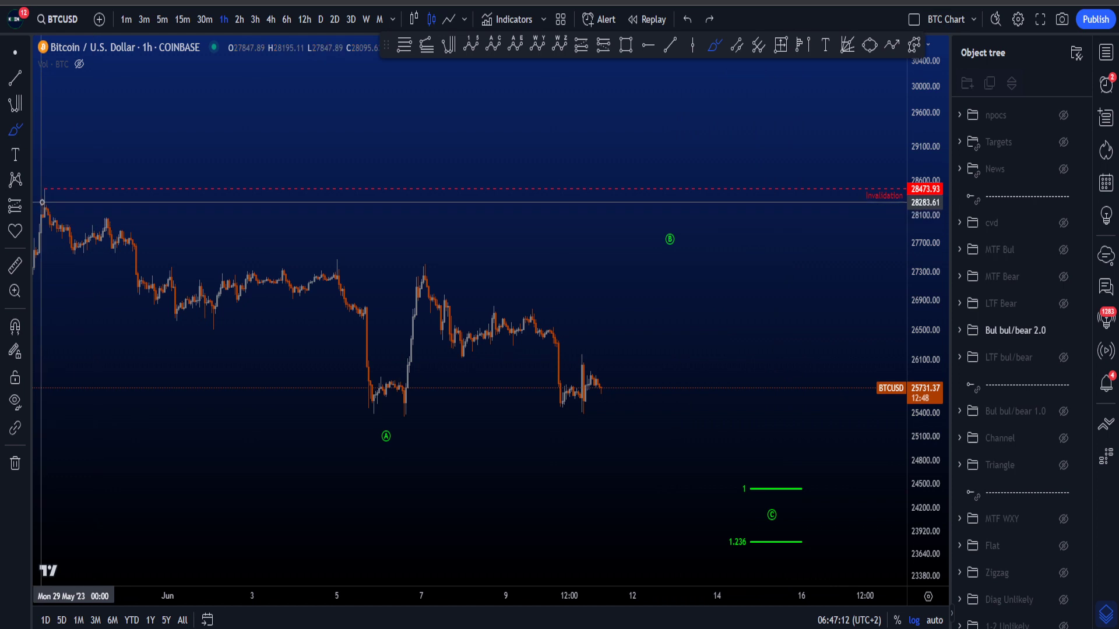
- Sketch the path from the 29 May high to C and circle that high with temporary brush strokes, undoing each one
{"action": "mouse_move", "coordinate": [42, 202]}
{"action": "left_mouse_down"}
{"action": "mouse_move", "coordinate": [342, 391]}
{"action": "mouse_move", "coordinate": [428, 412]}
{"action": "mouse_move", "coordinate": [673, 252]}
{"action": "mouse_move", "coordinate": [777, 513]}
{"action": "left_mouse_up"}
{"action": "key", "text": "ctrl+z"}
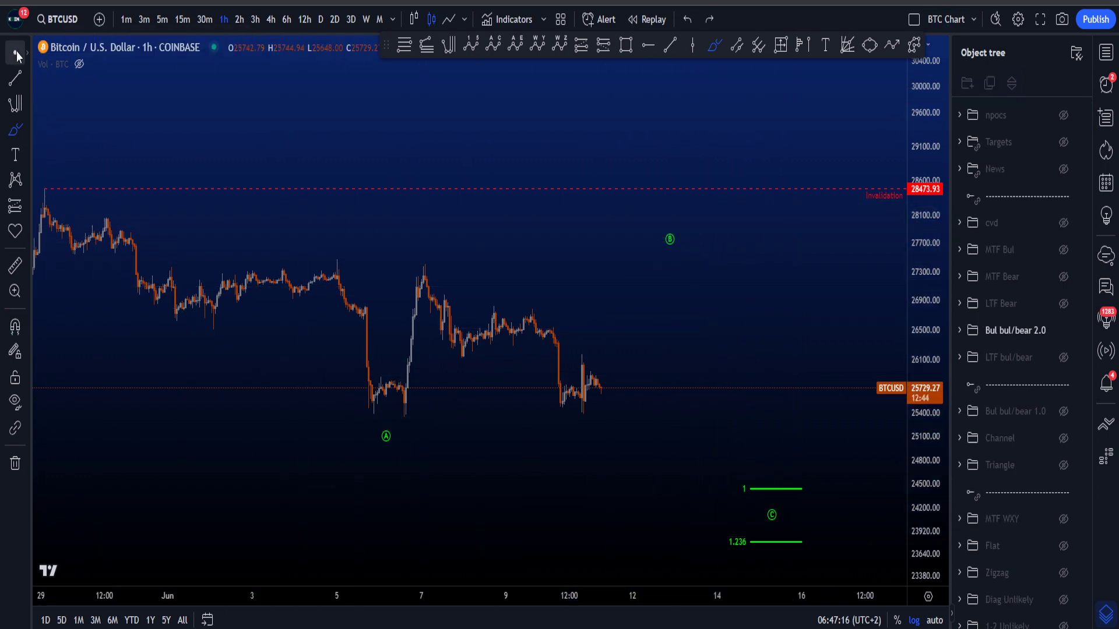
{"action": "left_click", "coordinate": [15, 53]}
{"action": "scroll", "coordinate": [232, 195], "scroll_direction": "down", "scroll_amount": 1}
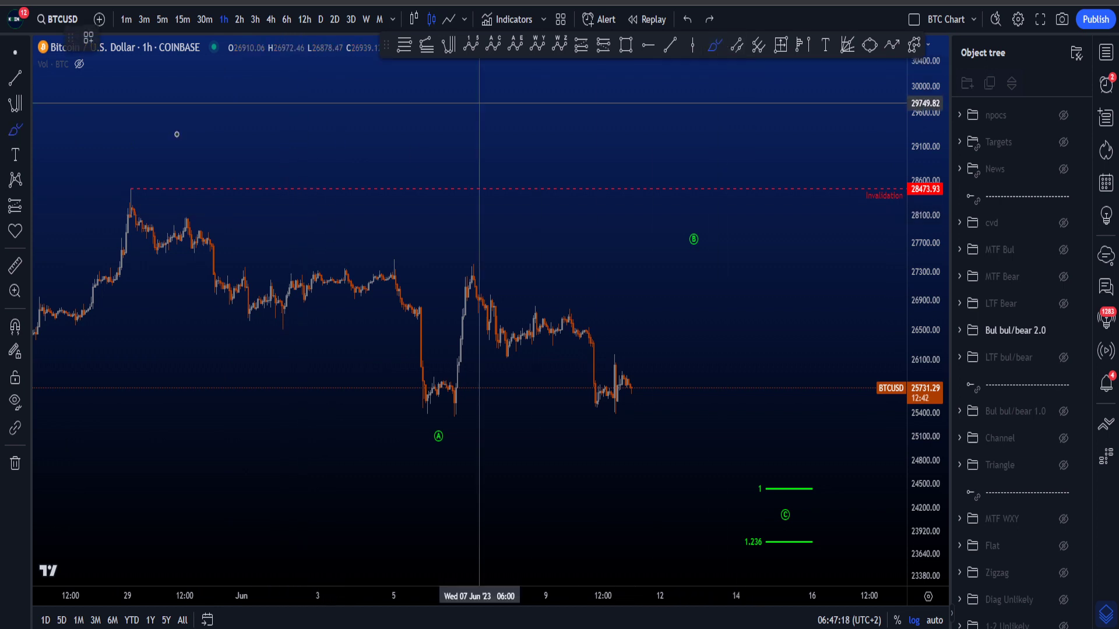
{"action": "left_click_drag", "start_coordinate": [152, 169], "coordinate": [155, 167]}
{"action": "key", "text": "ctrl+z"}
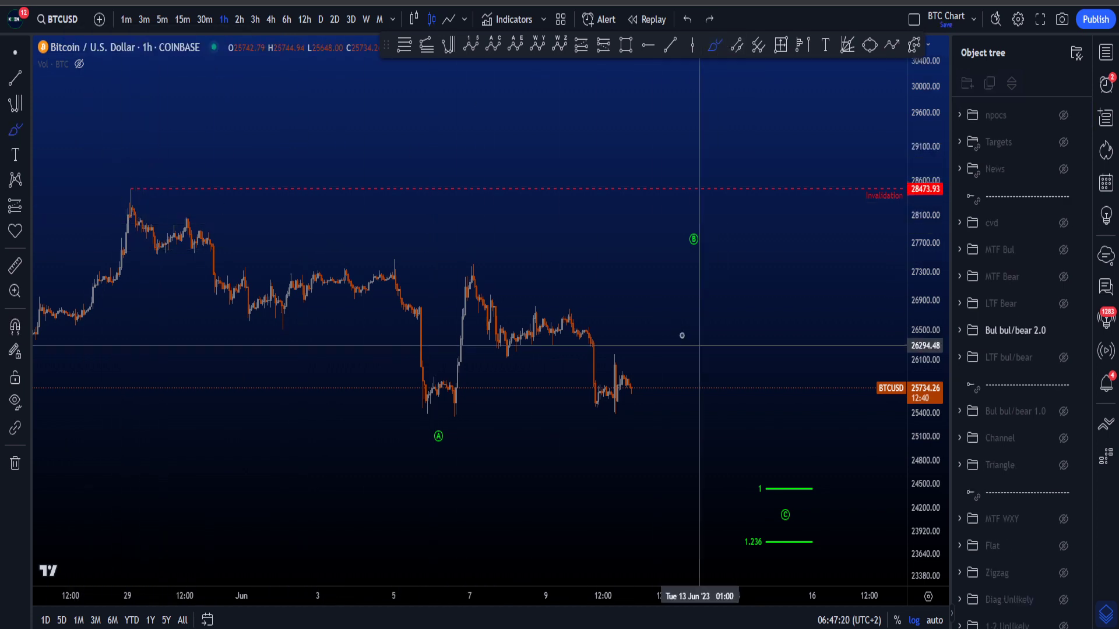
- Hide the Bul bul/bear 2.0 drawings, show the LTF Bear group, and bring its lower targets into view
{"action": "left_click", "coordinate": [1063, 330]}
{"action": "left_click", "coordinate": [1066, 303]}
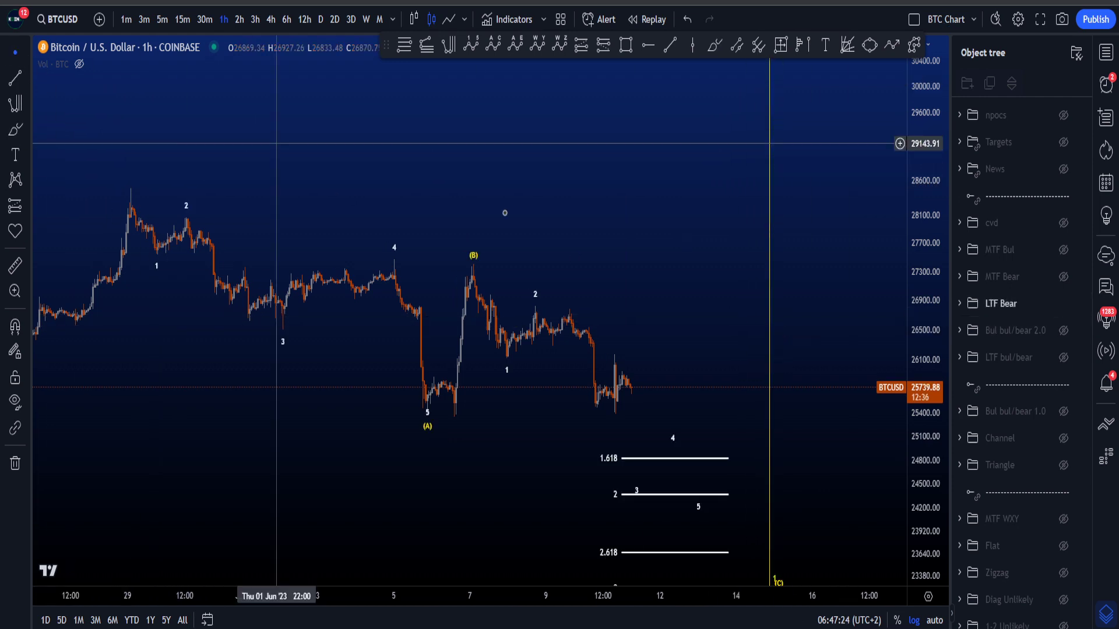
{"action": "left_click_drag", "start_coordinate": [744, 305], "coordinate": [738, 261]}
{"action": "left_click_drag", "start_coordinate": [937, 205], "coordinate": [936, 241]}
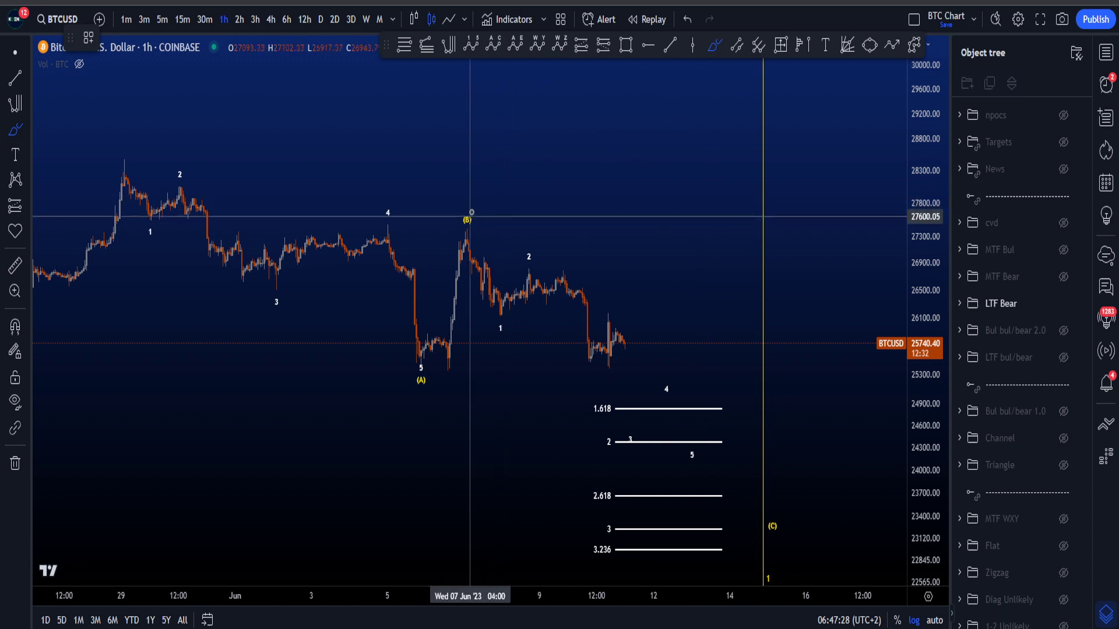
- Circle the (B) label and sketch the yellow ABC path from the 29 May high toward (C) with temporary brush strokes, undoing each one
{"action": "left_click_drag", "start_coordinate": [464, 206], "coordinate": [465, 211]}
{"action": "key", "text": "ctrl+z"}
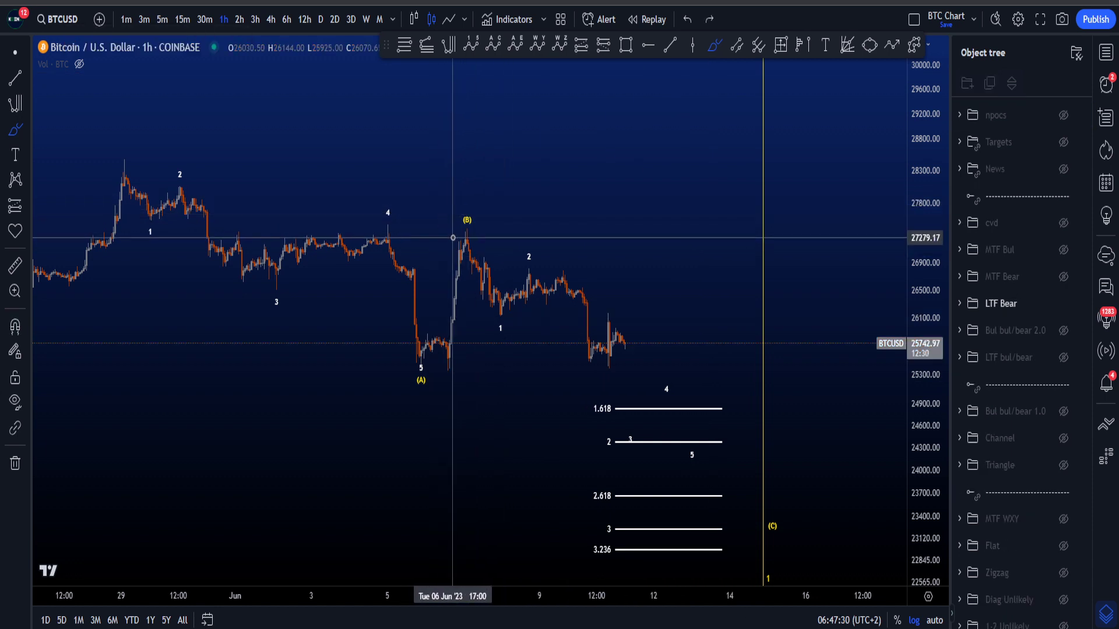
{"action": "mouse_move", "coordinate": [124, 176]}
{"action": "left_mouse_down"}
{"action": "mouse_move", "coordinate": [423, 370]}
{"action": "mouse_move", "coordinate": [471, 227]}
{"action": "mouse_move", "coordinate": [565, 293]}
{"action": "mouse_move", "coordinate": [750, 512]}
{"action": "left_mouse_up"}
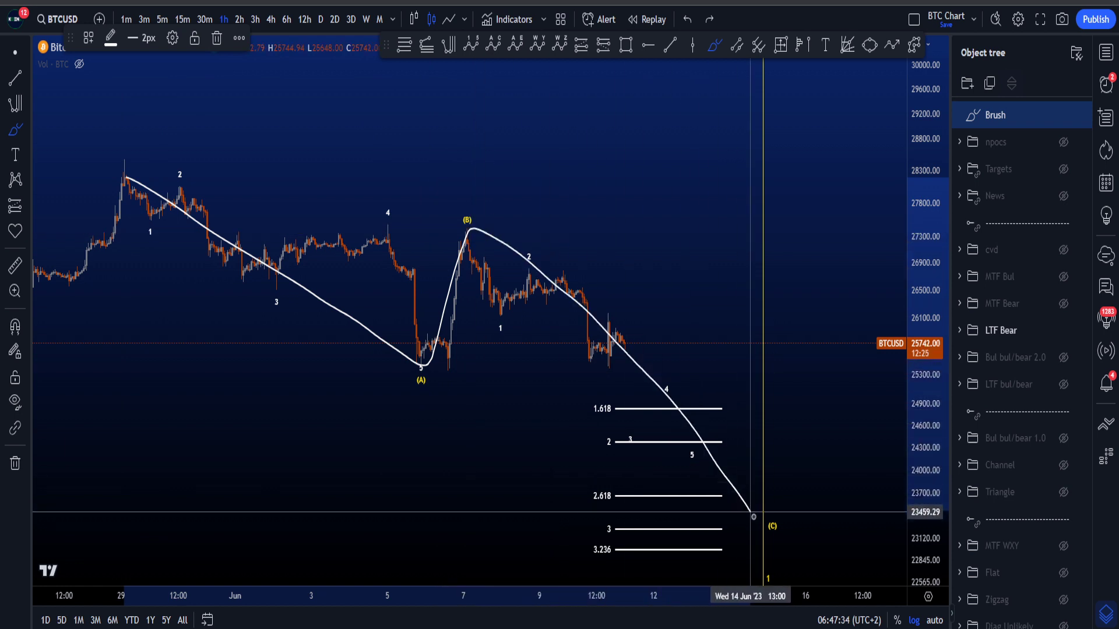
{"action": "key", "text": "ctrl+z"}
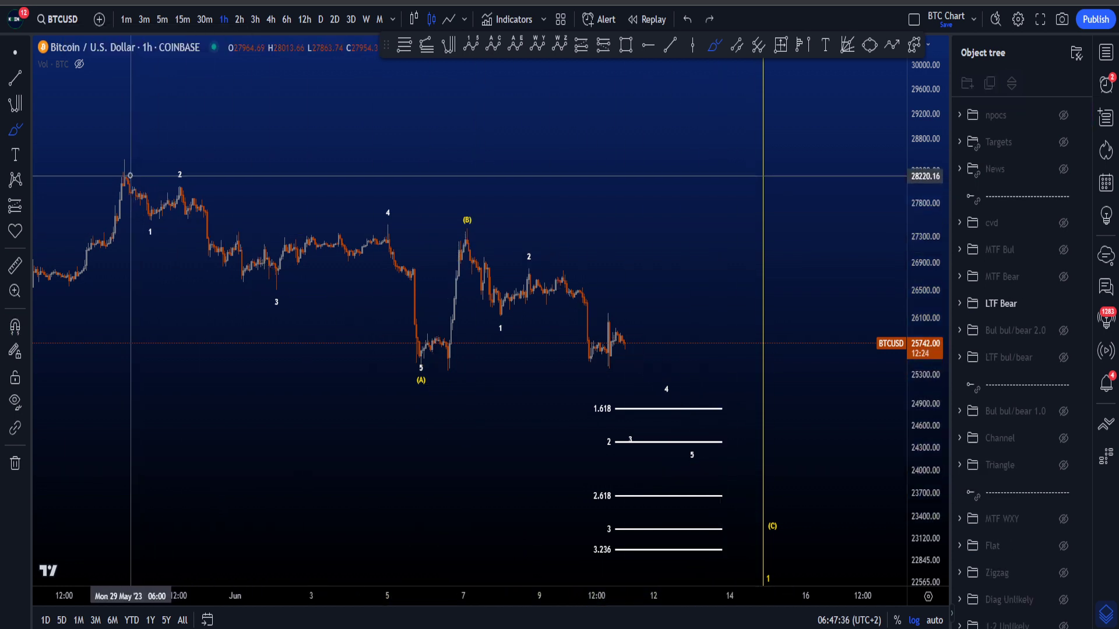
{"action": "mouse_move", "coordinate": [123, 172]}
{"action": "left_mouse_down"}
{"action": "mouse_move", "coordinate": [412, 332]}
{"action": "mouse_move", "coordinate": [619, 332]}
{"action": "mouse_move", "coordinate": [762, 584]}
{"action": "left_mouse_up"}
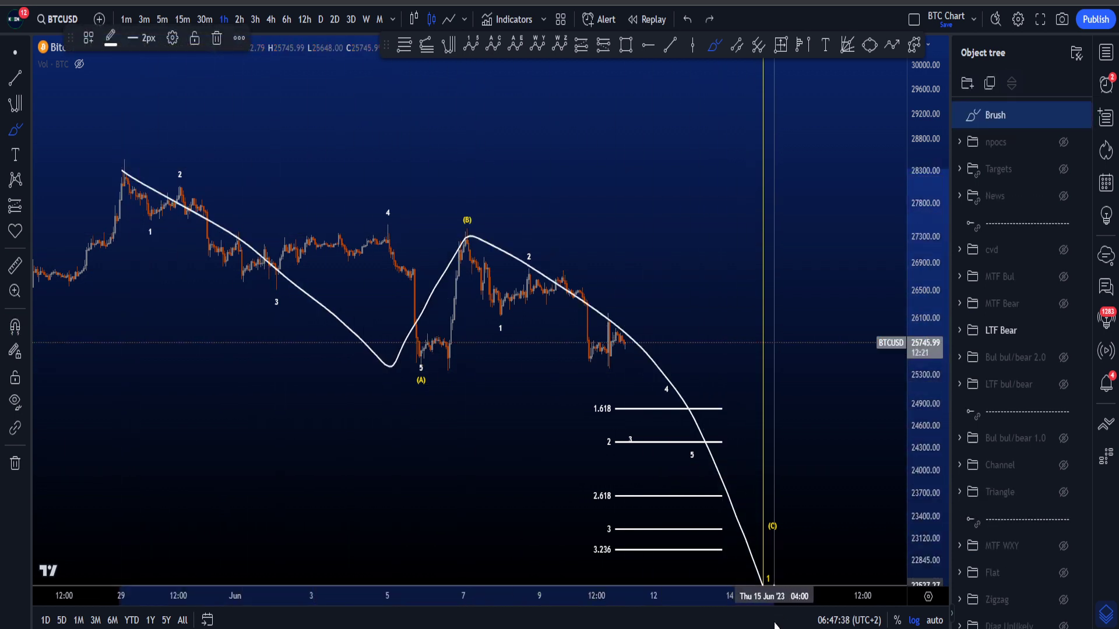
{"action": "key", "text": "ctrl+z"}
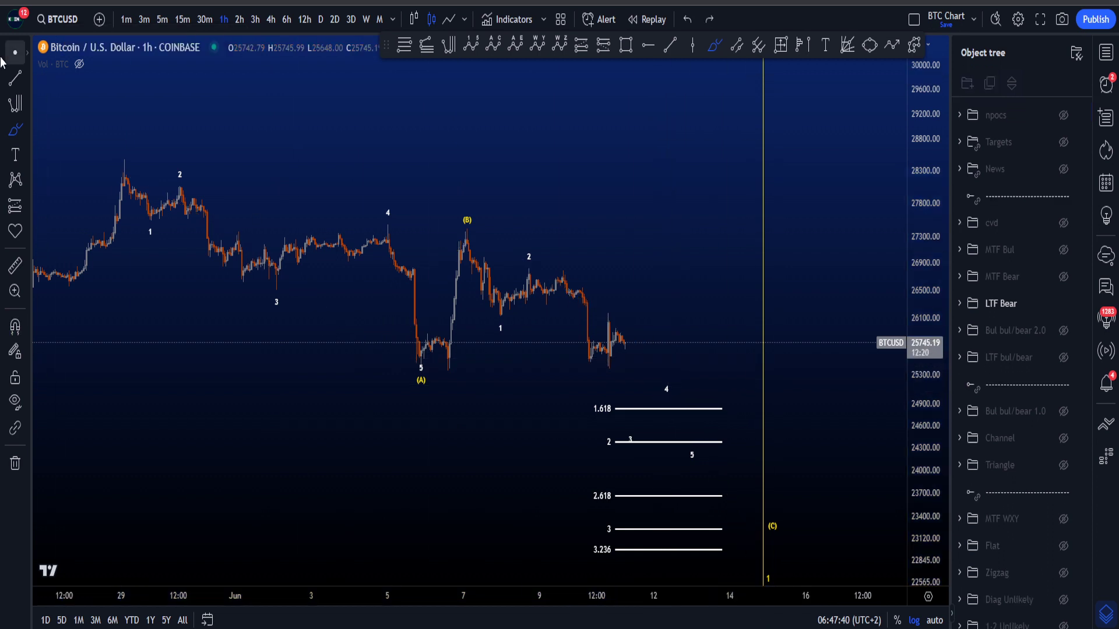
- Try moving the (B) point of the yellow ABC wave to about 12 June at the same price level, and undo the move
{"action": "left_click_drag", "start_coordinate": [812, 375], "coordinate": [807, 359]}
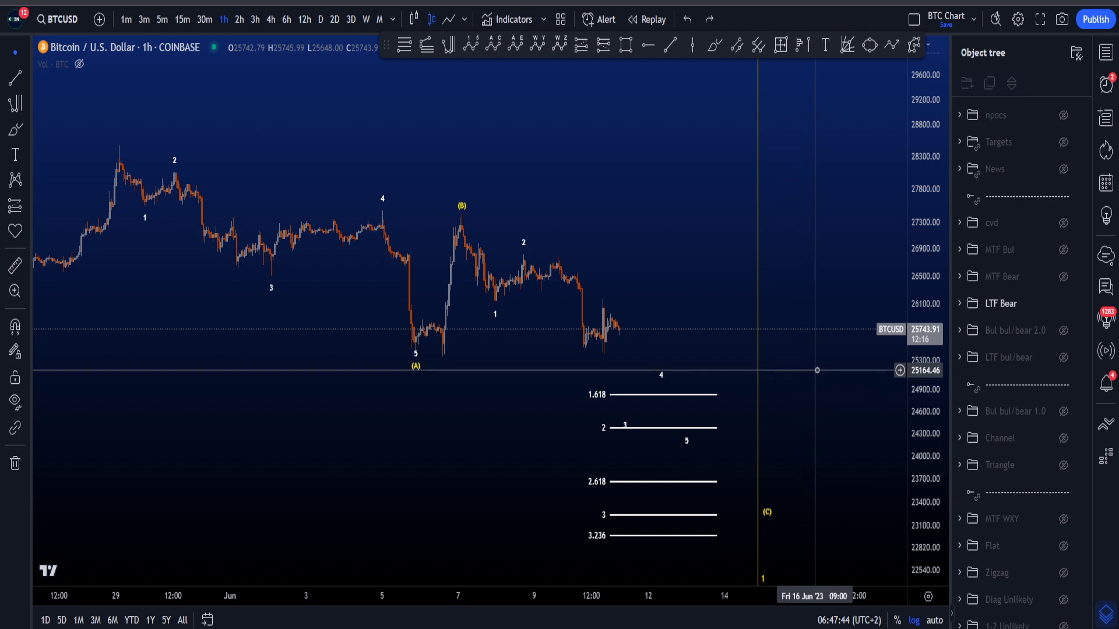
{"action": "left_click_drag", "start_coordinate": [927, 313], "coordinate": [928, 379]}
{"action": "left_click_drag", "start_coordinate": [859, 379], "coordinate": [852, 394]}
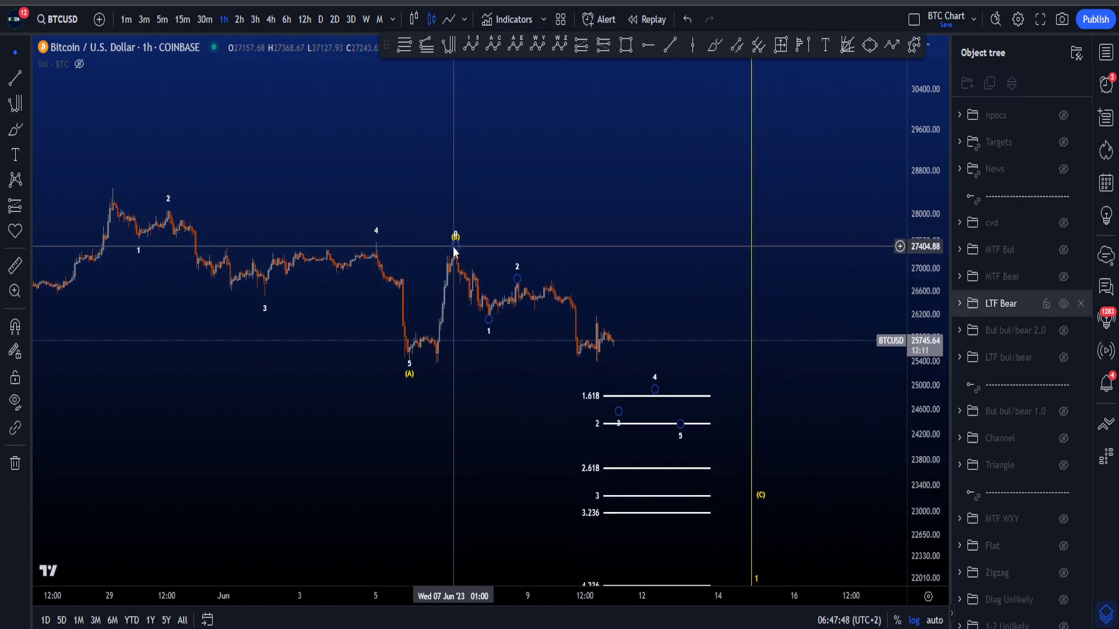
{"action": "mouse_move", "coordinate": [454, 246]}
{"action": "left_mouse_down"}
{"action": "mouse_move", "coordinate": [456, 233]}
{"action": "mouse_move", "coordinate": [454, 243]}
{"action": "mouse_move", "coordinate": [544, 203]}
{"action": "mouse_move", "coordinate": [643, 257]}
{"action": "mouse_move", "coordinate": [647, 247]}
{"action": "left_mouse_up"}
{"action": "key", "text": "ctrl+z"}
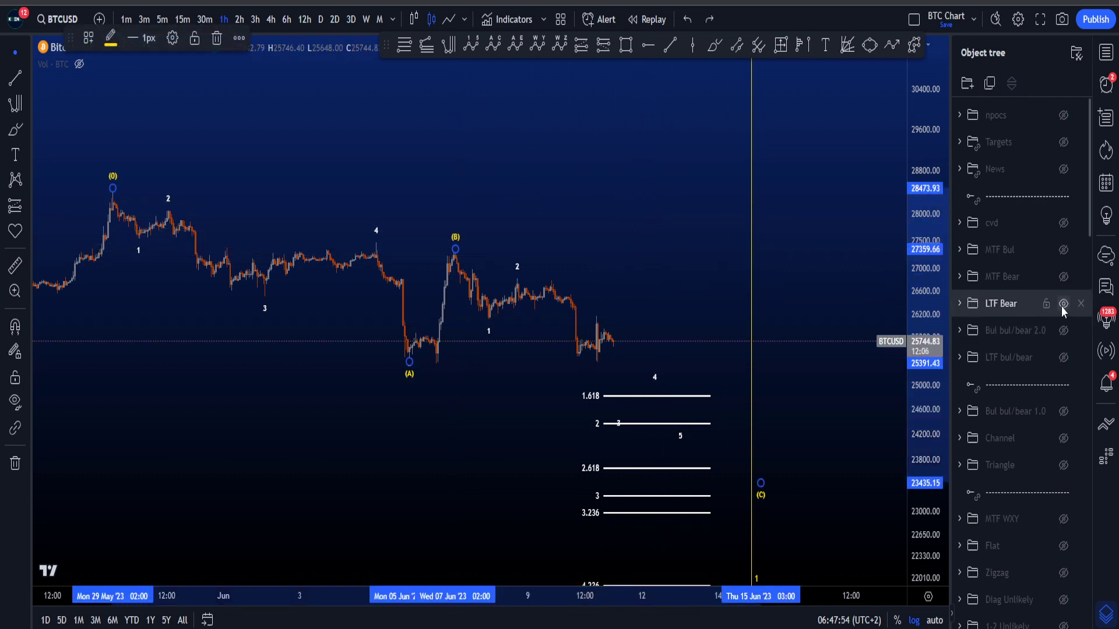
- Replace the LTF Bear drawings with the MTF Bul group, switch the chart to the 4h timeframe, and rescale it to show the upper targets
{"action": "left_click", "coordinate": [1063, 304]}
{"action": "left_click", "coordinate": [1064, 251]}
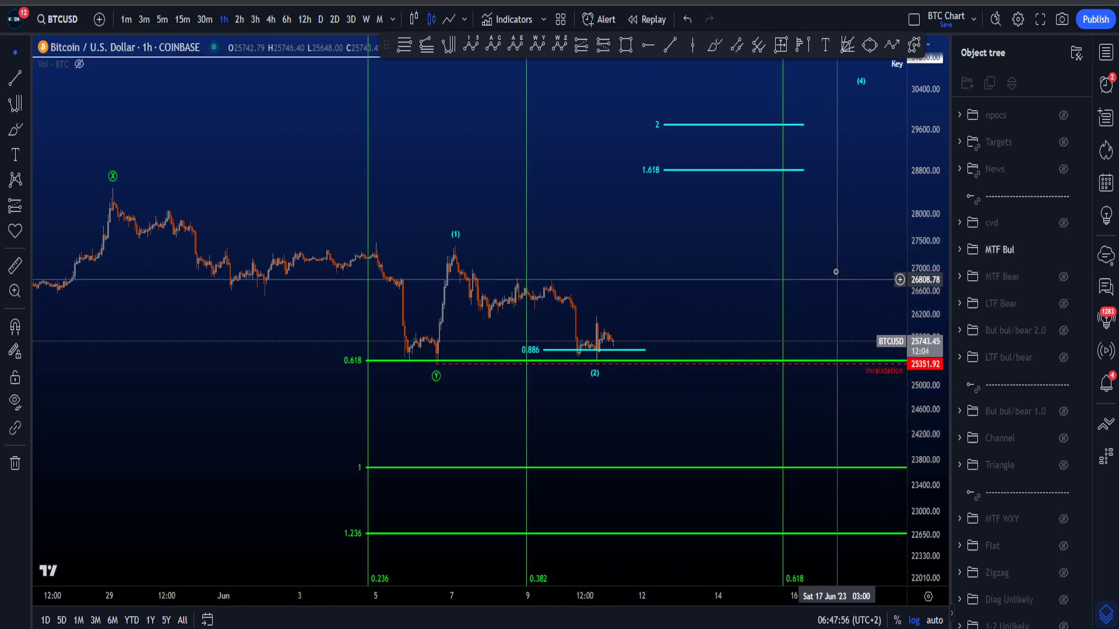
{"action": "left_click", "coordinate": [271, 21]}
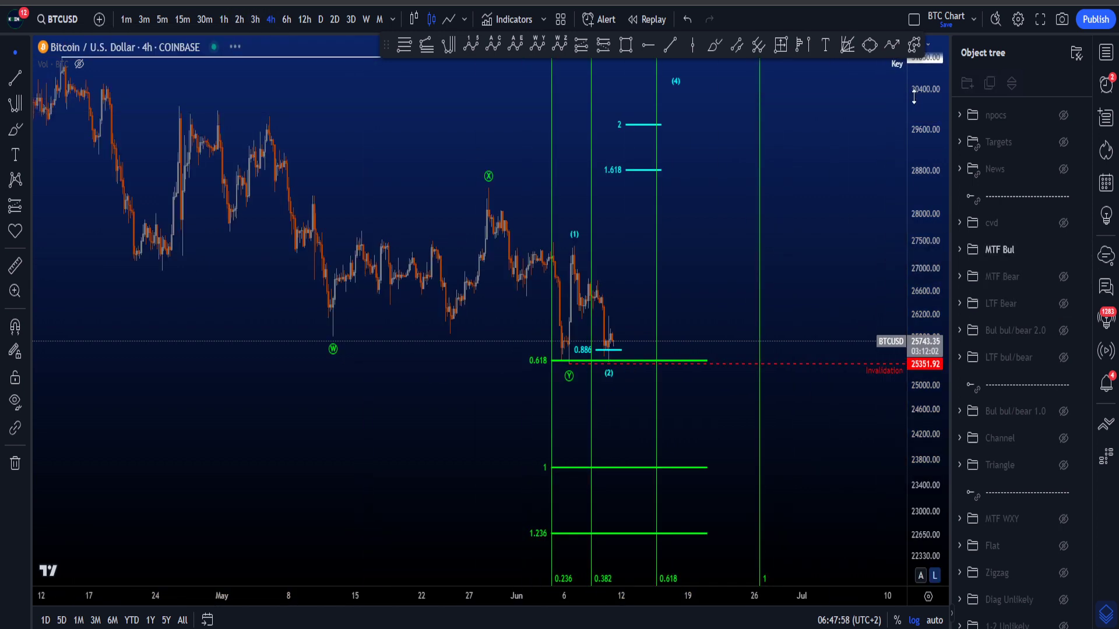
{"action": "left_click_drag", "start_coordinate": [913, 97], "coordinate": [913, 291]}
{"action": "left_click_drag", "start_coordinate": [729, 273], "coordinate": [827, 315]}
{"action": "scroll", "coordinate": [804, 310], "scroll_direction": "up", "scroll_amount": 2}
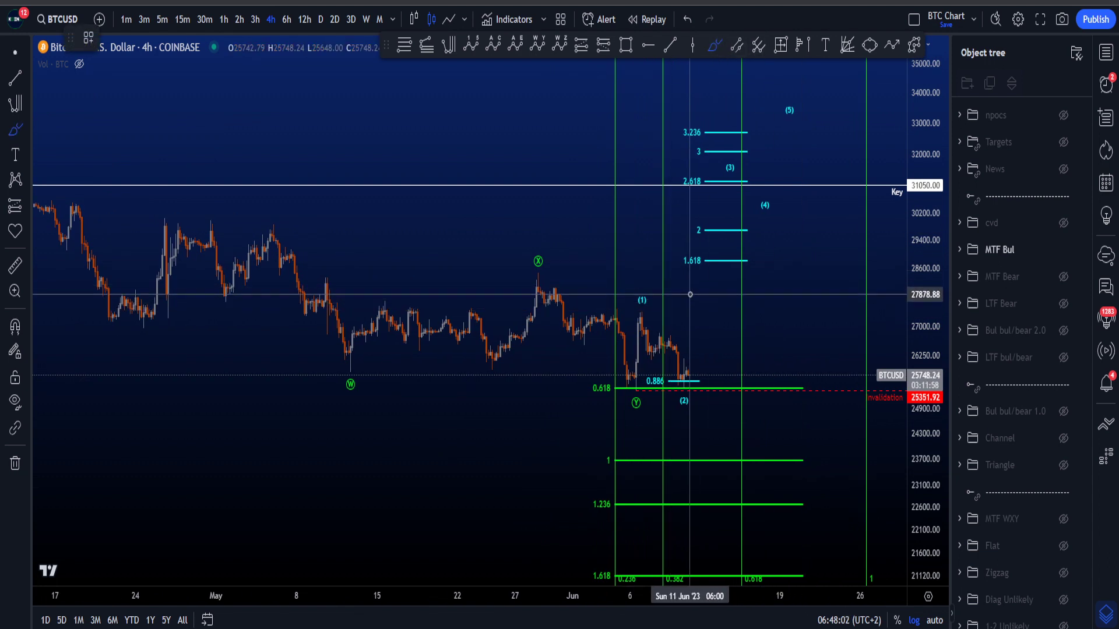
- Sketch the decline from the April highs and the sideways range after W with temporary brush strokes, undoing each one
{"action": "scroll", "coordinate": [227, 242], "scroll_direction": "down", "scroll_amount": 3}
{"action": "mouse_move", "coordinate": [264, 194]}
{"action": "left_mouse_down"}
{"action": "mouse_move", "coordinate": [489, 335]}
{"action": "mouse_move", "coordinate": [501, 367]}
{"action": "left_mouse_up"}
{"action": "key", "text": "ctrl+z"}
{"action": "scroll", "coordinate": [512, 359], "scroll_direction": "up", "scroll_amount": 3}
{"action": "mouse_move", "coordinate": [247, 356]}
{"action": "left_mouse_down"}
{"action": "mouse_move", "coordinate": [489, 290]}
{"action": "mouse_move", "coordinate": [557, 315]}
{"action": "left_mouse_up"}
{"action": "key", "text": "ctrl+z"}
{"action": "key", "text": "ctrl+z"}
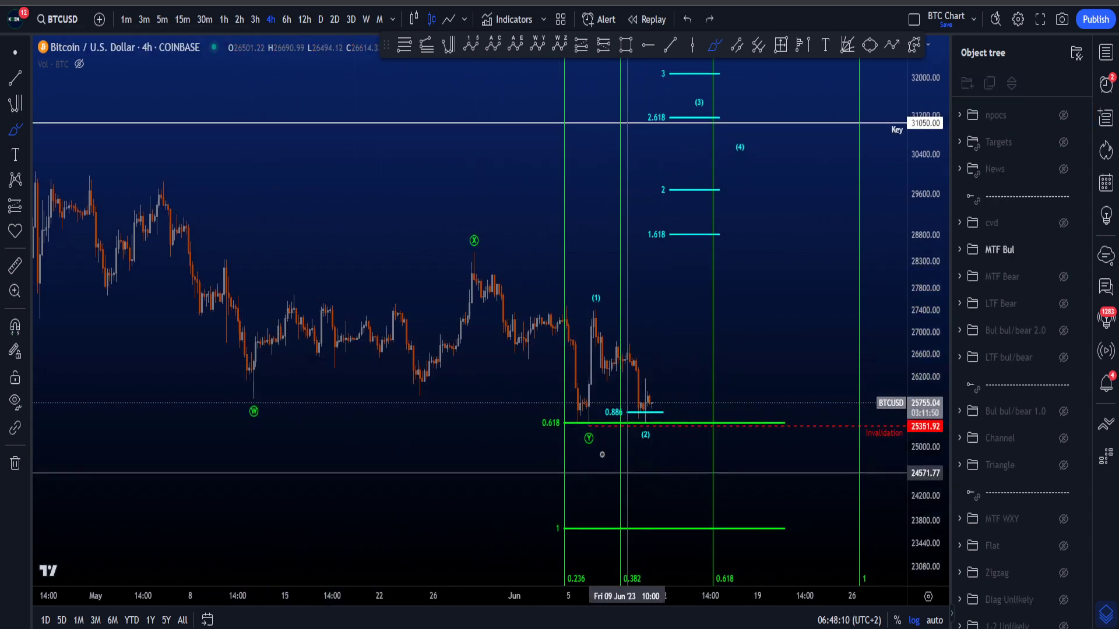
- Circle the Y low and sketch the drop from X to Y with temporary brush strokes, undoing each one
{"action": "left_click_drag", "start_coordinate": [591, 425], "coordinate": [579, 452]}
{"action": "key", "text": "ctrl+z"}
{"action": "mouse_move", "coordinate": [494, 247]}
{"action": "left_mouse_down"}
{"action": "mouse_move", "coordinate": [518, 271]}
{"action": "mouse_move", "coordinate": [589, 442]}
{"action": "mouse_move", "coordinate": [496, 315]}
{"action": "mouse_move", "coordinate": [492, 248]}
{"action": "mouse_move", "coordinate": [499, 289]}
{"action": "mouse_move", "coordinate": [591, 426]}
{"action": "left_mouse_up"}
{"action": "key", "text": "ctrl+z"}
{"action": "key", "text": "ctrl+z"}
- Circle the final drop into Y, the X high and the Y low with temporary brush strokes, undoing each one
{"action": "scroll", "coordinate": [791, 431], "scroll_direction": "up", "scroll_amount": 1}
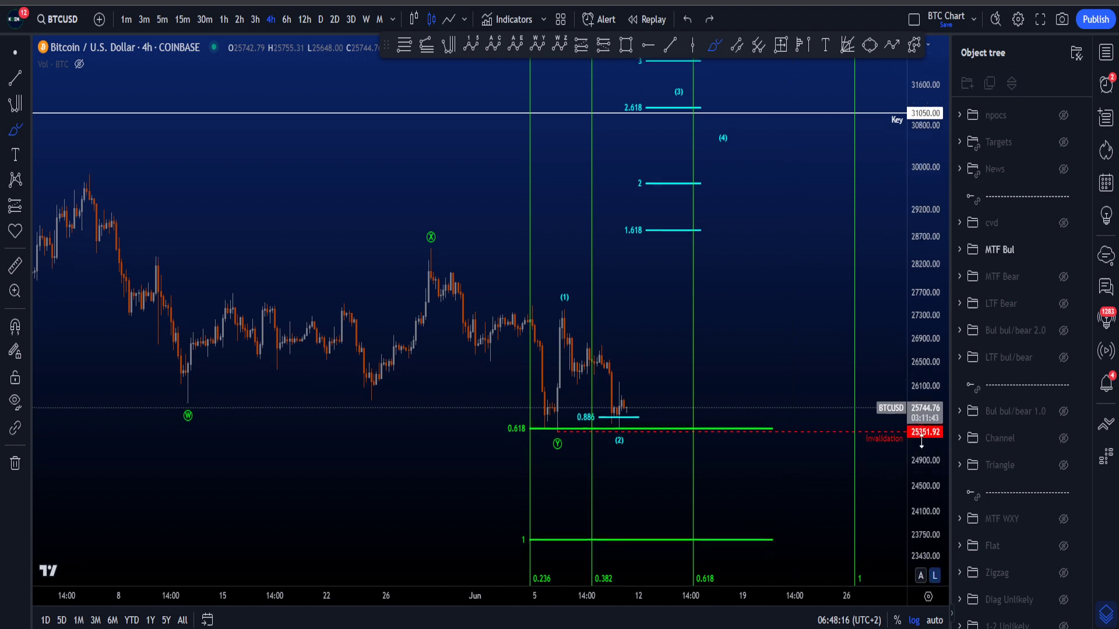
{"action": "scroll", "coordinate": [655, 349], "scroll_direction": "up", "scroll_amount": 1}
{"action": "mouse_move", "coordinate": [386, 257]}
{"action": "left_mouse_down"}
{"action": "mouse_move", "coordinate": [428, 327]}
{"action": "mouse_move", "coordinate": [481, 318]}
{"action": "mouse_move", "coordinate": [524, 451]}
{"action": "left_mouse_up"}
{"action": "key", "text": "ctrl+z"}
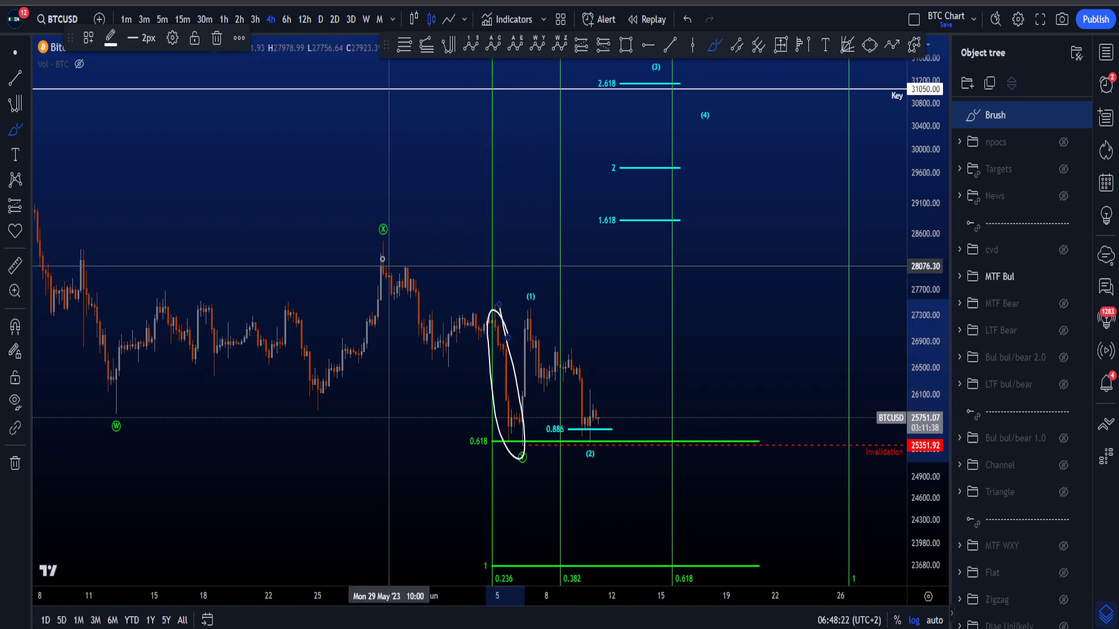
{"action": "mouse_move", "coordinate": [382, 240]}
{"action": "left_mouse_down"}
{"action": "mouse_move", "coordinate": [443, 323]}
{"action": "mouse_move", "coordinate": [380, 280]}
{"action": "left_mouse_up"}
{"action": "key", "text": "ctrl+z"}
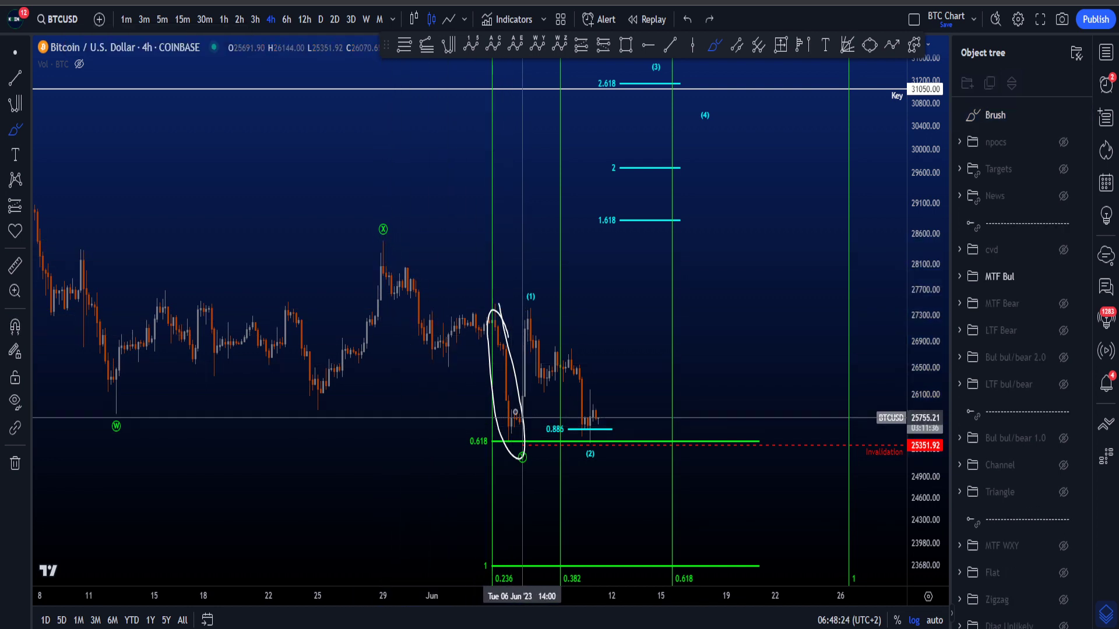
{"action": "key", "text": "ctrl+z"}
{"action": "key", "text": "ctrl+z"}
{"action": "left_click_drag", "start_coordinate": [518, 411], "coordinate": [531, 446]}
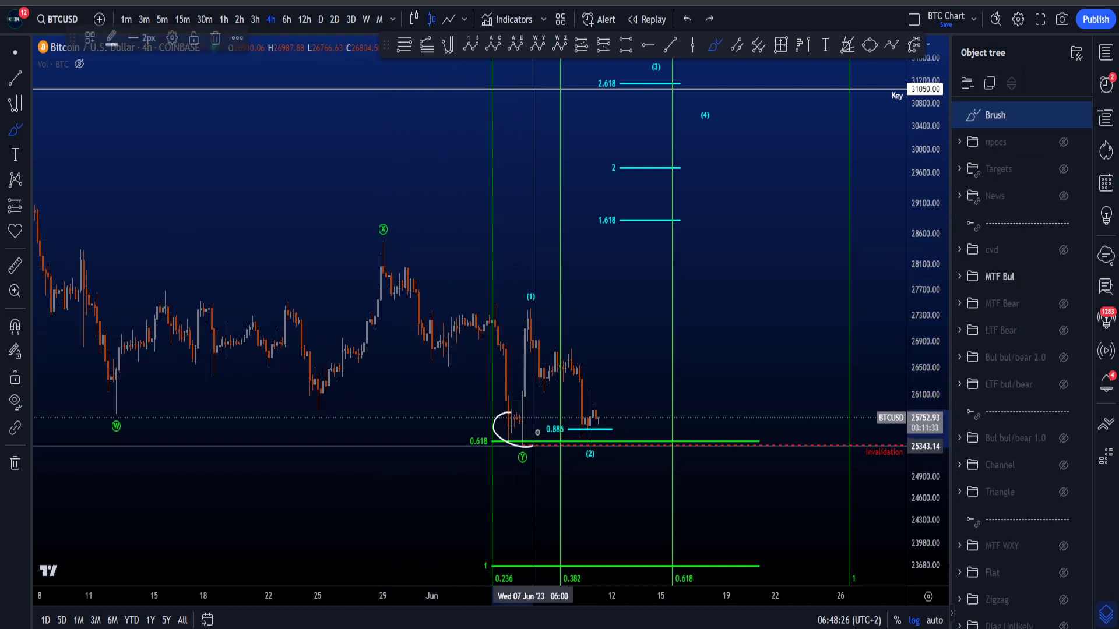
{"action": "key", "text": "ctrl+z"}
- Draw a temporary Trend-Based Fib Extension from the X high at 28473.93 through the 2 June low at 26508.00 to the 27466.83 high
{"action": "scroll", "coordinate": [523, 377], "scroll_direction": "up", "scroll_amount": 3}
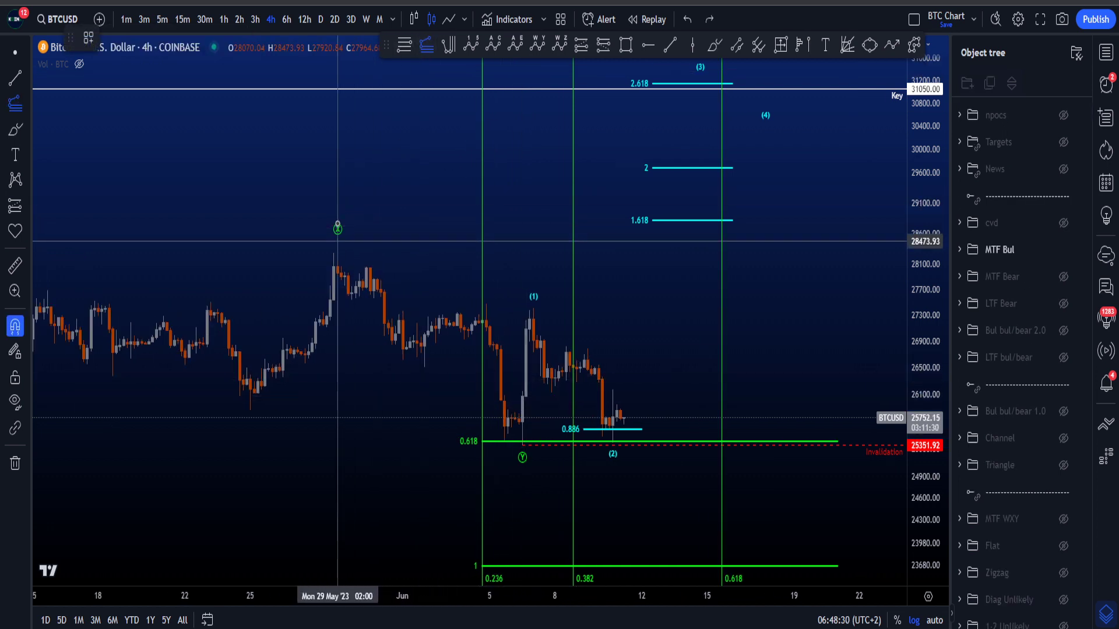
{"action": "left_click", "coordinate": [338, 226]}
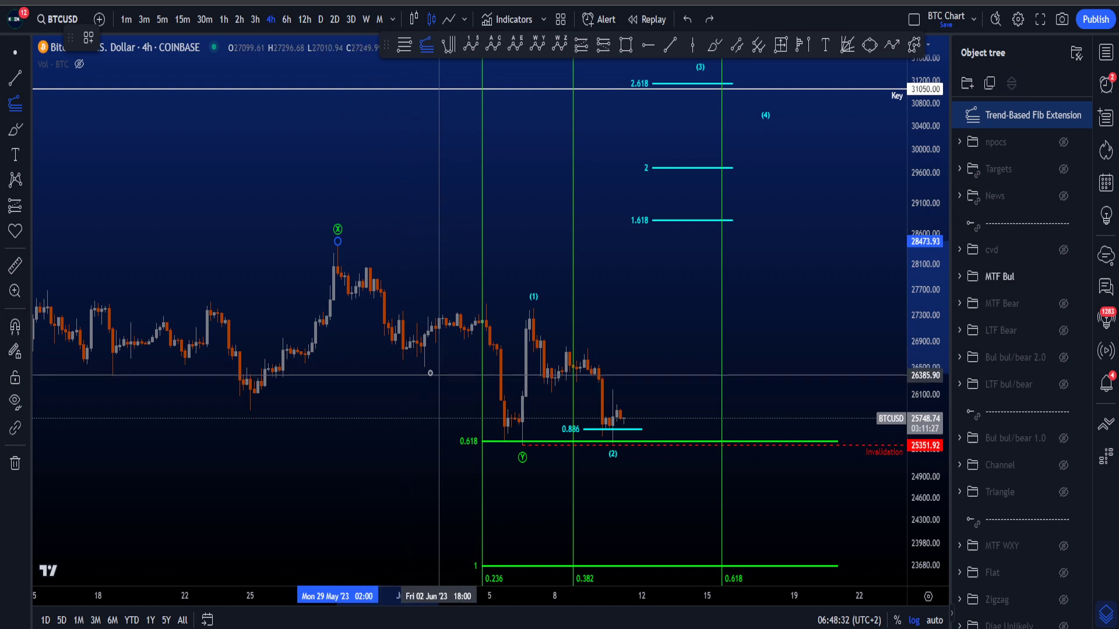
{"action": "key", "text": "ctrl"}
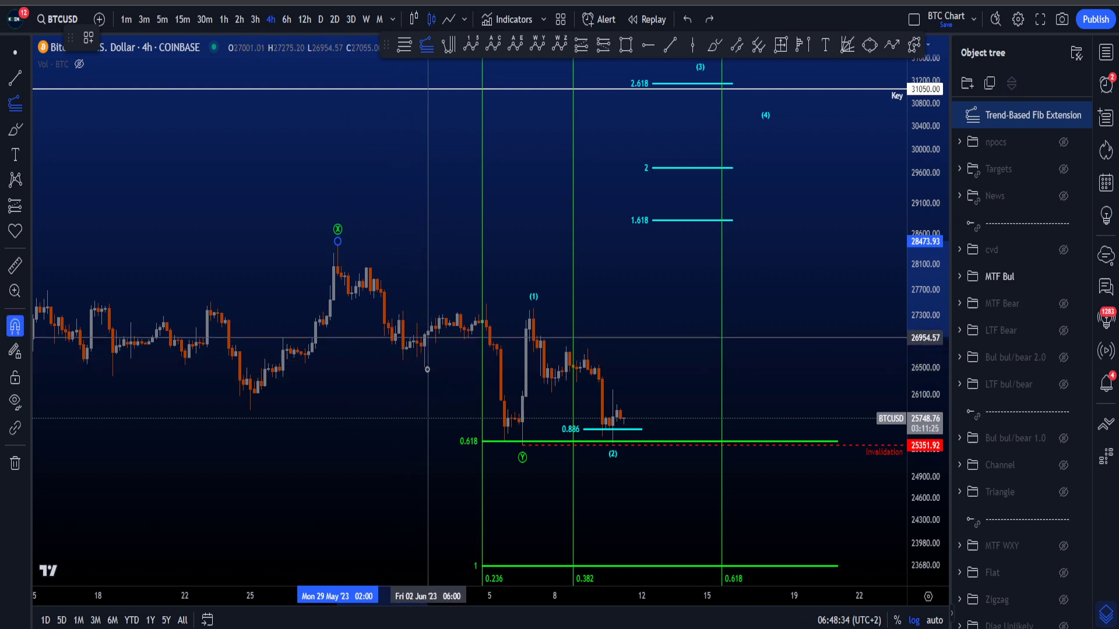
{"action": "left_click", "coordinate": [424, 367]}
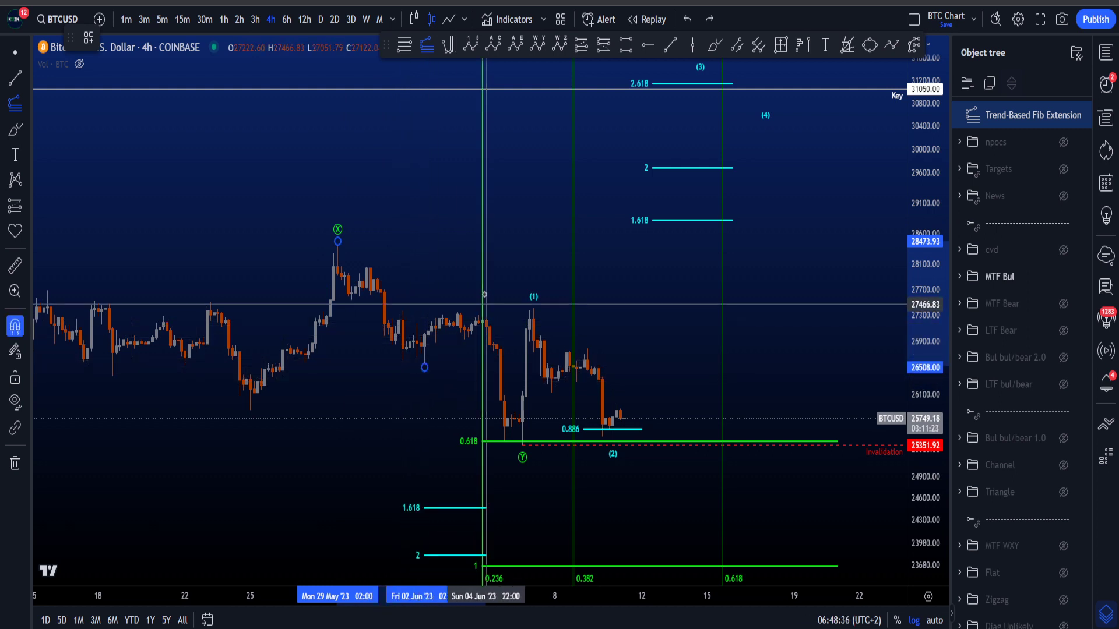
- Apply the "wC - Zigzag" template to the Fib extension, shift its levels over to the Y low, and delete it
{"action": "left_click", "coordinate": [89, 39]}
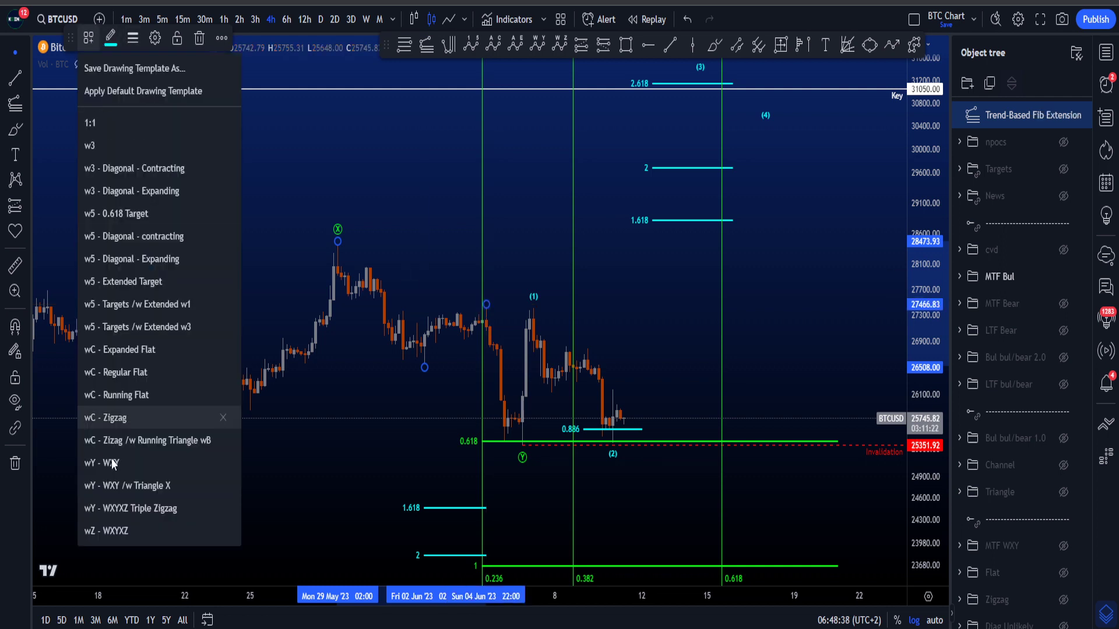
{"action": "left_click", "coordinate": [113, 418]}
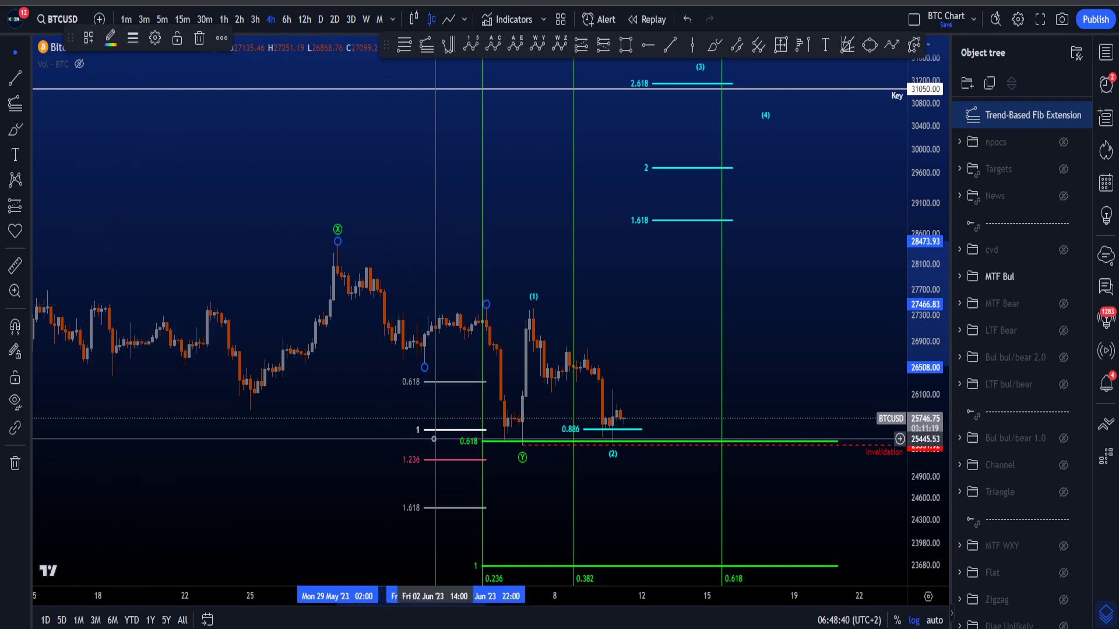
{"action": "left_click_drag", "start_coordinate": [434, 432], "coordinate": [491, 436]}
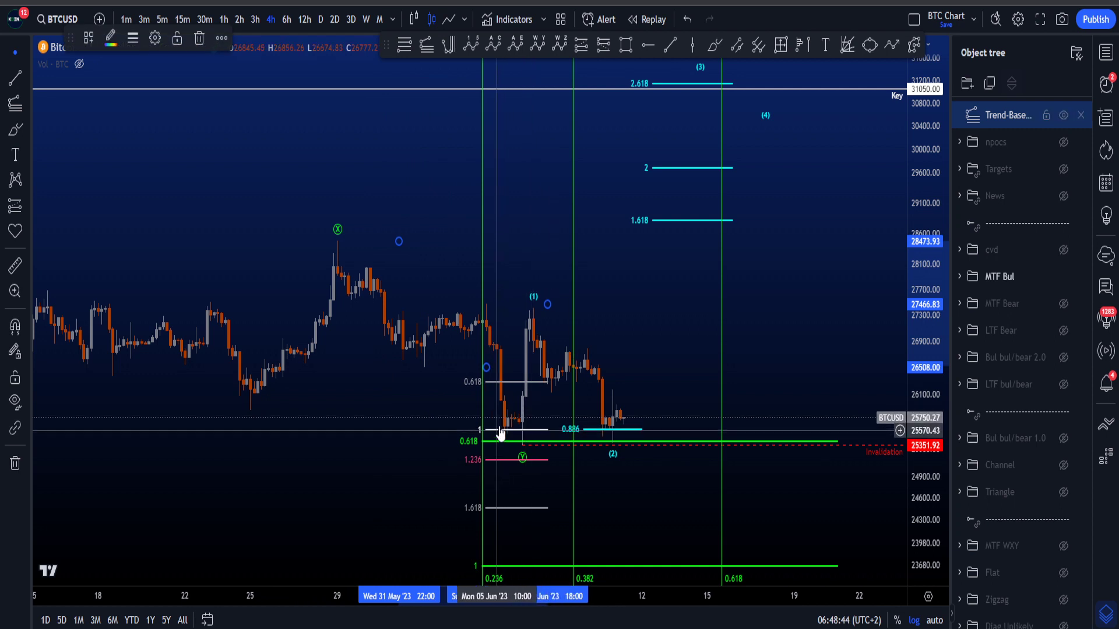
{"action": "key", "text": "Delete"}
- Sketch the decline from the X high to the early June lows with a single temporary brush stroke and undo it
{"action": "left_click", "coordinate": [714, 45]}
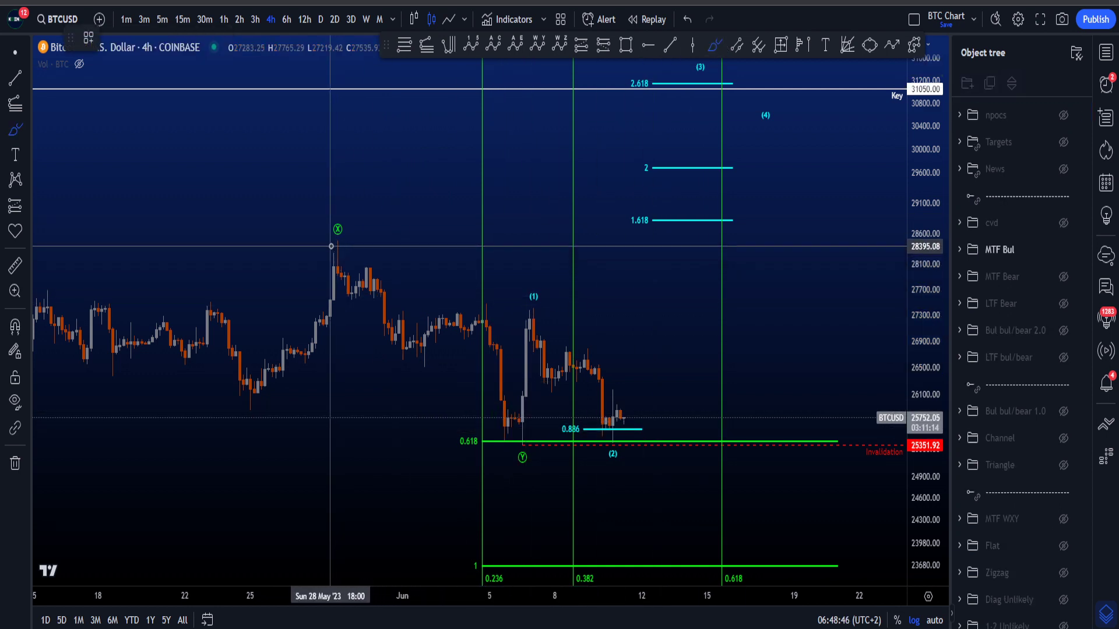
{"action": "left_click_drag", "start_coordinate": [332, 250], "coordinate": [518, 424]}
{"action": "key", "text": "ctrl+z"}
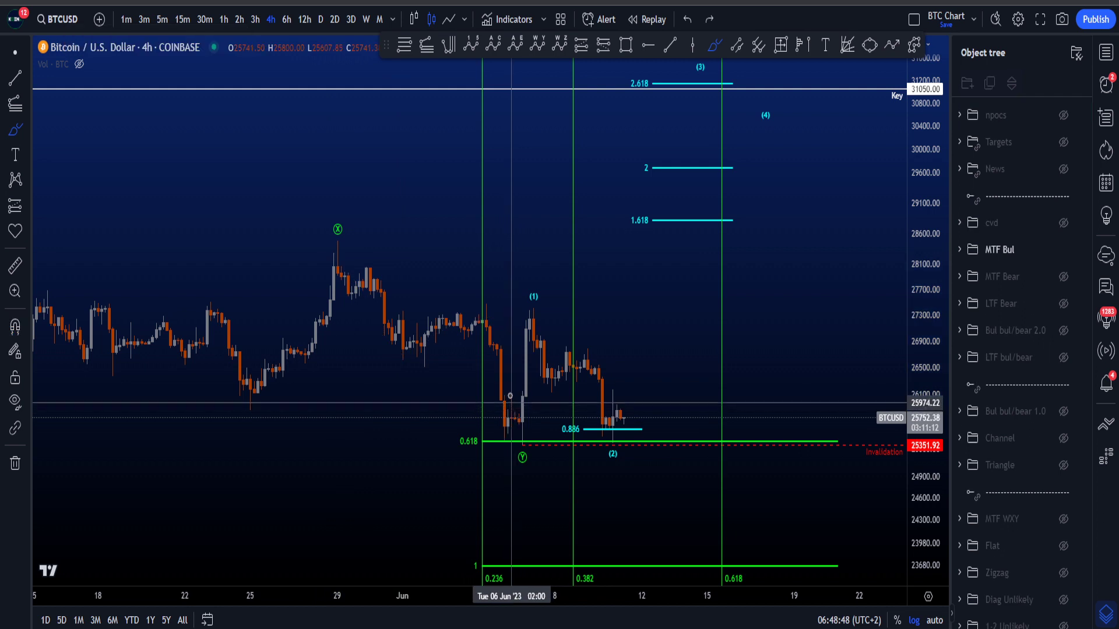
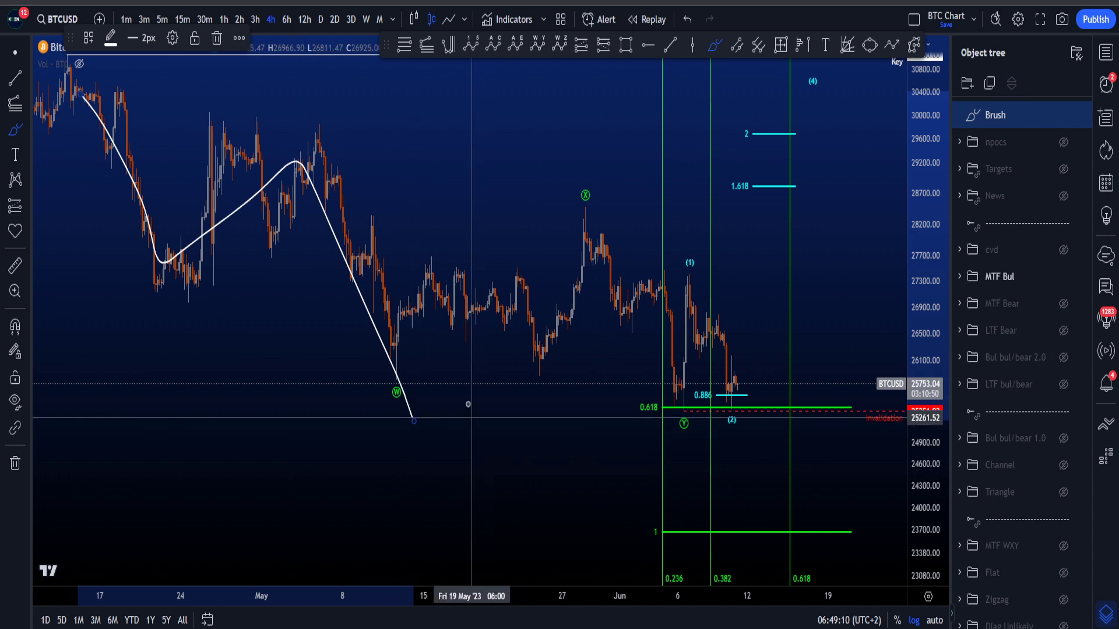
- Sketch the green WXY correction from the mid-April high to the Y low with temporary brush strokes, undoing each one
{"action": "mouse_move", "coordinate": [377, 387]}
{"action": "left_mouse_down"}
{"action": "mouse_move", "coordinate": [459, 202]}
{"action": "mouse_move", "coordinate": [487, 320]}
{"action": "mouse_move", "coordinate": [554, 294]}
{"action": "mouse_move", "coordinate": [595, 452]}
{"action": "left_mouse_up"}
{"action": "key", "text": "ctrl+z"}
{"action": "key", "text": "ctrl+z"}
{"action": "key", "text": "ctrl+z"}
{"action": "key", "text": "ctrl+z"}
{"action": "mouse_move", "coordinate": [37, 135]}
{"action": "left_mouse_down"}
{"action": "mouse_move", "coordinate": [163, 312]}
{"action": "mouse_move", "coordinate": [462, 245]}
{"action": "mouse_move", "coordinate": [643, 394]}
{"action": "left_mouse_up"}
{"action": "key", "text": "ctrl+z"}
{"action": "left_click", "coordinate": [16, 53]}
{"action": "left_click_drag", "start_coordinate": [441, 443], "coordinate": [385, 384]}
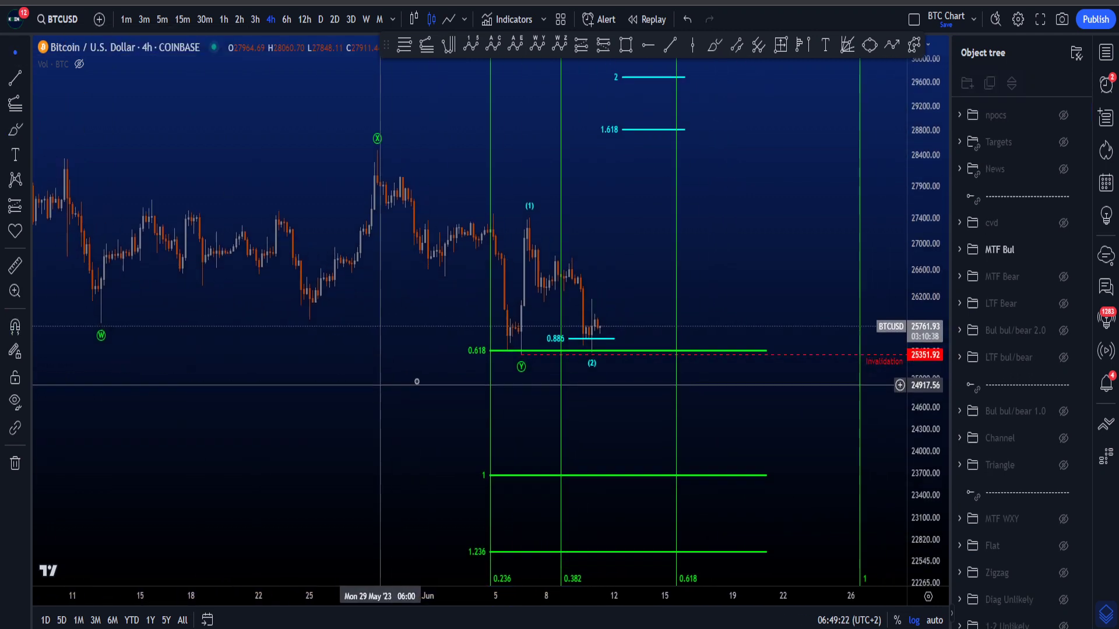
- Circle the green 0.618 and 1 price levels with temporary brush strokes, undoing each one
{"action": "left_click_drag", "start_coordinate": [934, 195], "coordinate": [933, 245]}
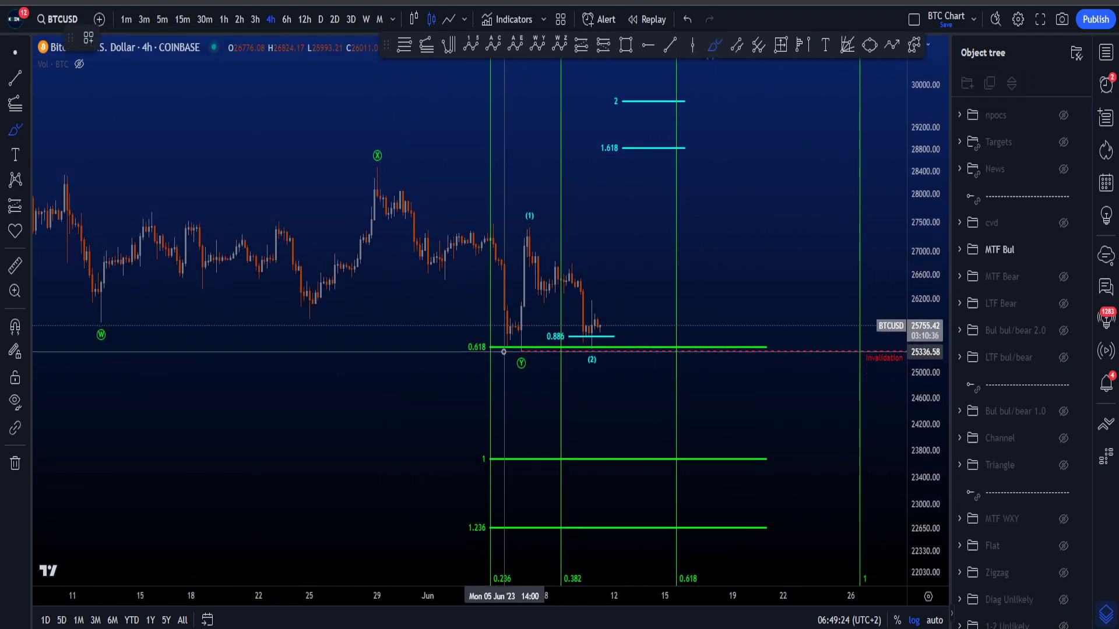
{"action": "mouse_move", "coordinate": [493, 338]}
{"action": "left_mouse_down"}
{"action": "mouse_move", "coordinate": [495, 363]}
{"action": "mouse_move", "coordinate": [481, 337]}
{"action": "left_mouse_up"}
{"action": "key", "text": "ctrl+z"}
{"action": "key", "text": "ctrl+z"}
{"action": "mouse_move", "coordinate": [485, 449]}
{"action": "left_mouse_down"}
{"action": "mouse_move", "coordinate": [461, 530]}
{"action": "mouse_move", "coordinate": [491, 452]}
{"action": "left_mouse_up"}
{"action": "key", "text": "ctrl+z"}
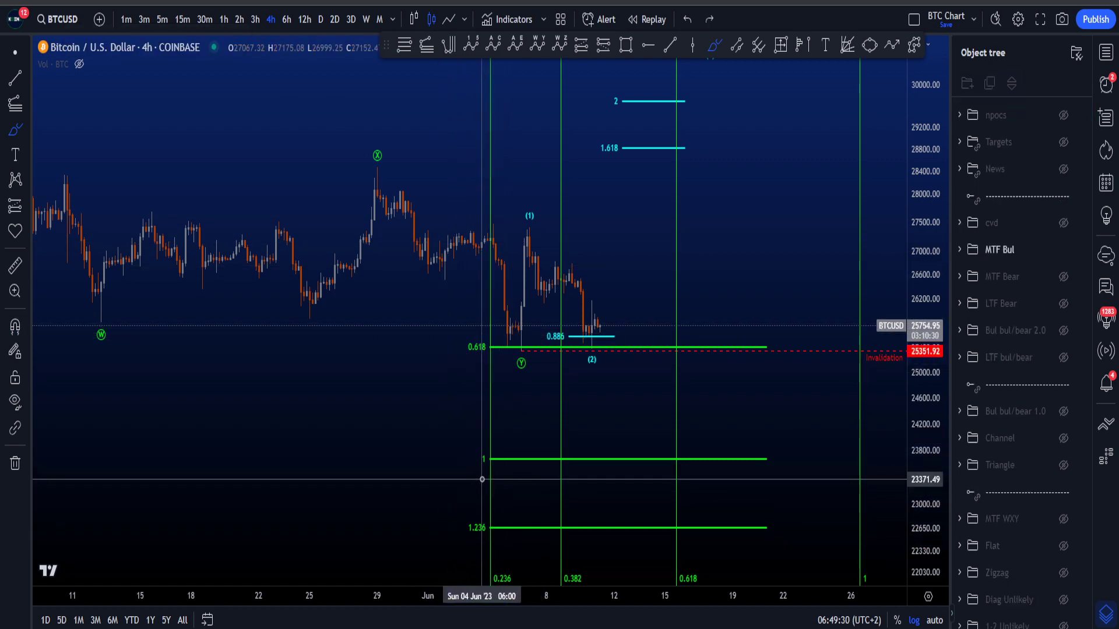
- Circle the 5–6 June lows at the green 0.618 level with temporary brush strokes, undoing each one
{"action": "left_click_drag", "start_coordinate": [485, 335], "coordinate": [489, 332]}
{"action": "key", "text": "ctrl+z"}
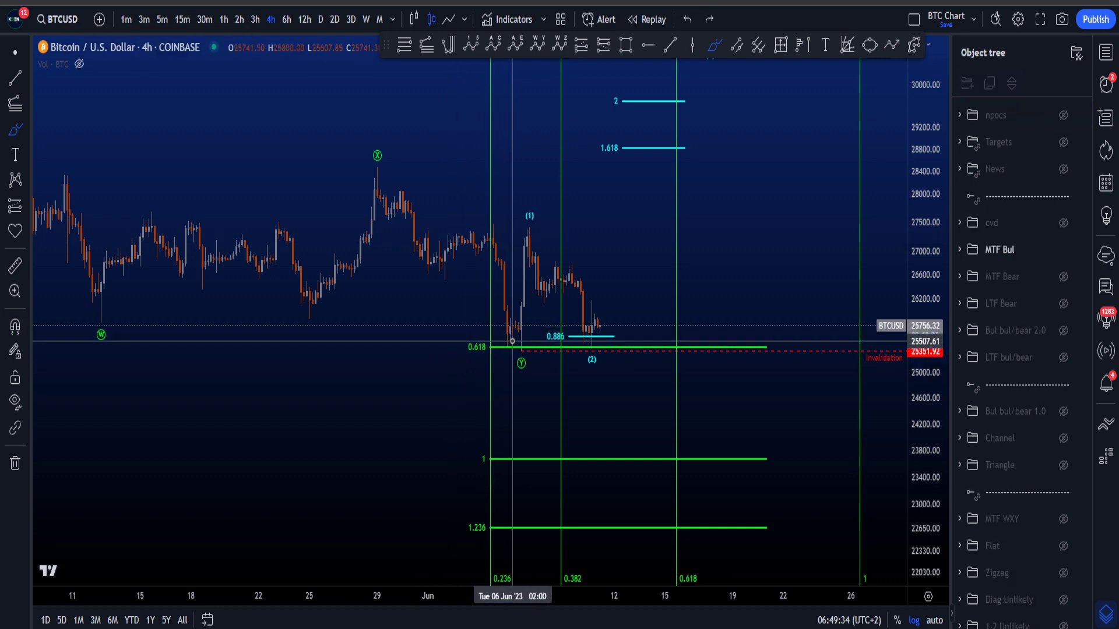
{"action": "left_click_drag", "start_coordinate": [527, 343], "coordinate": [496, 342]}
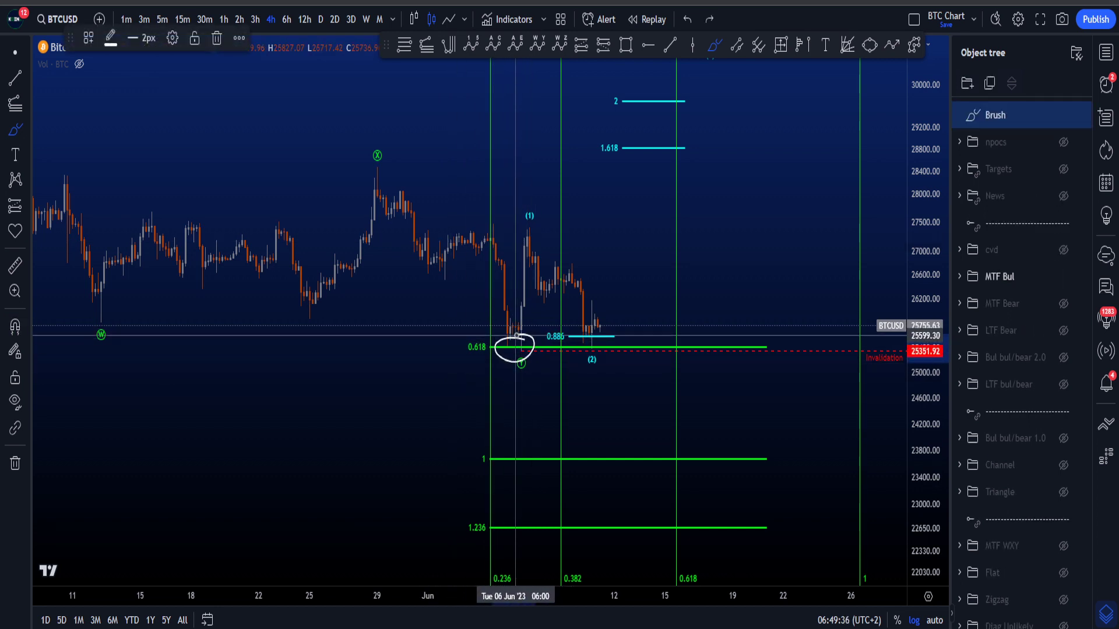
{"action": "key", "text": "ctrl+z"}
- Circle the green 0.618 price label, the 0.236 time label and the Y low temporarily, undoing each brush mark
{"action": "left_click_drag", "start_coordinate": [441, 186], "coordinate": [402, 201]}
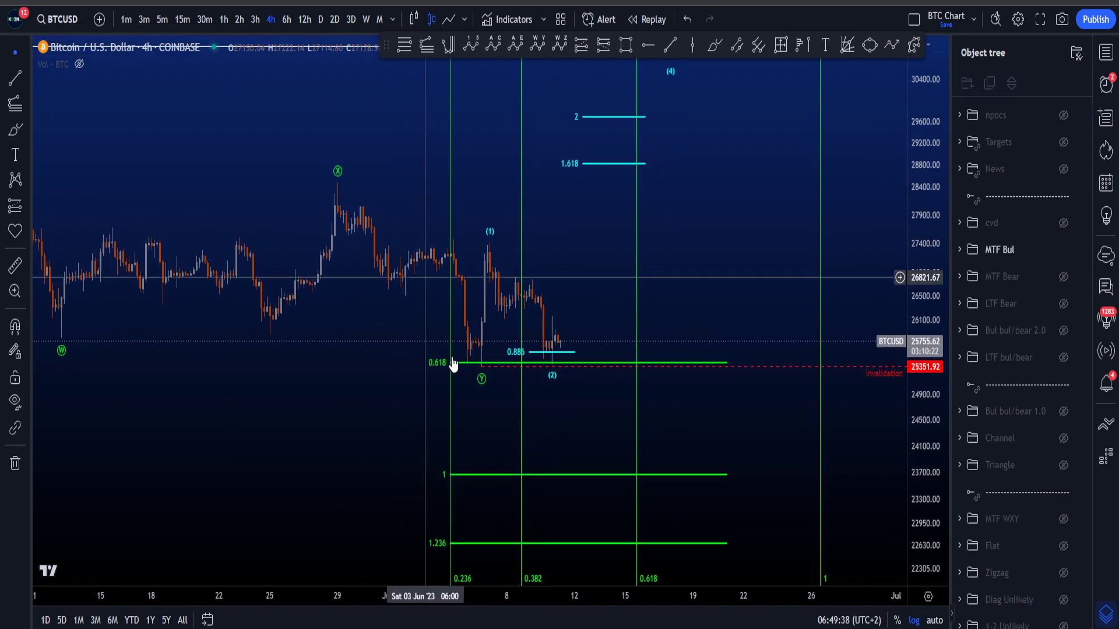
{"action": "left_click", "coordinate": [713, 48]}
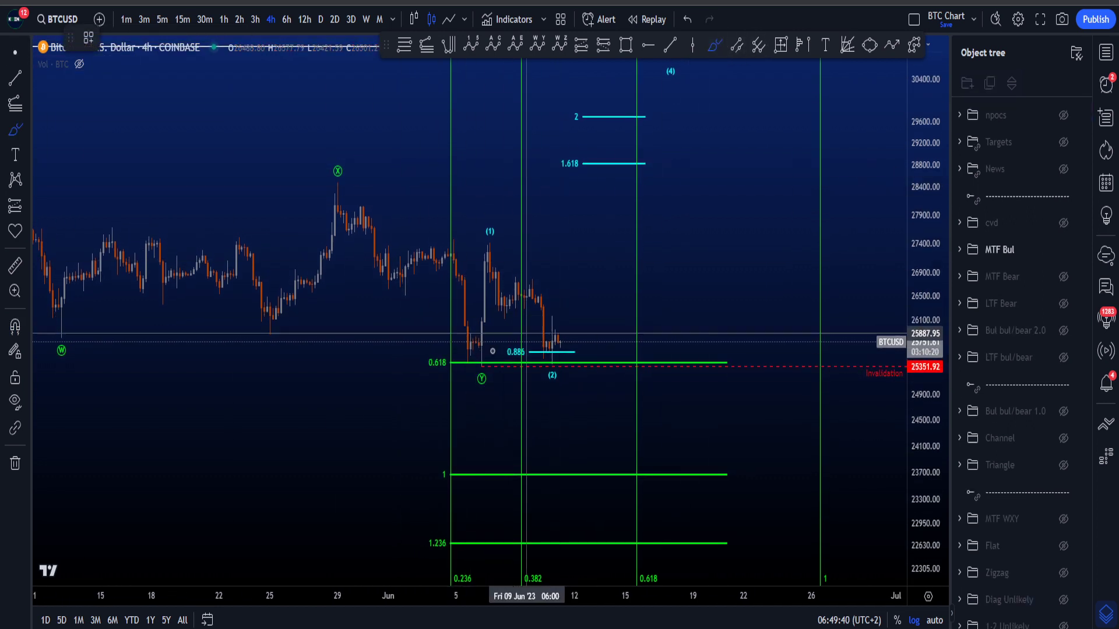
{"action": "left_click_drag", "start_coordinate": [424, 351], "coordinate": [434, 356]}
{"action": "key", "text": "ctrl+z"}
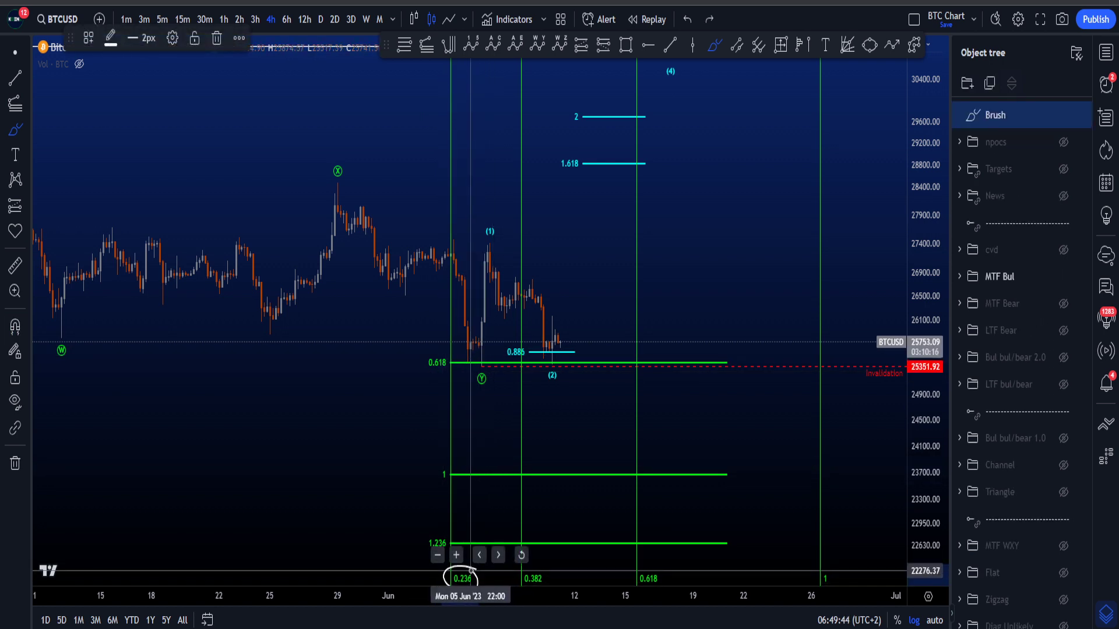
{"action": "left_click_drag", "start_coordinate": [481, 357], "coordinate": [483, 360]}
{"action": "key", "text": "ctrl+z"}
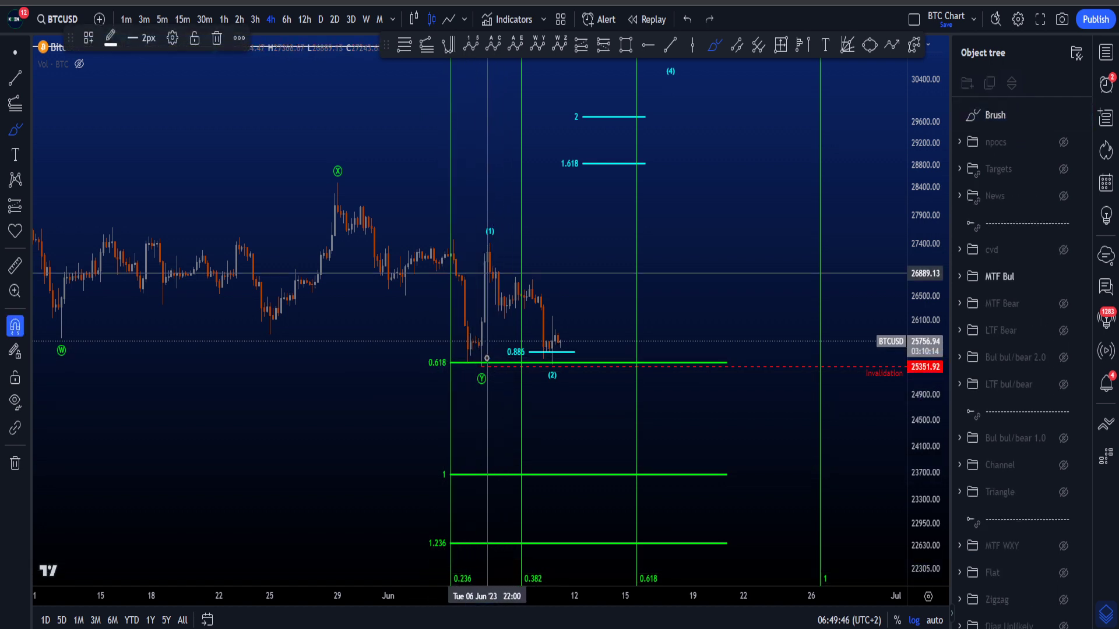
- Mark the green 0.236 and 0.382 time levels with temporary brush circles and undo both
{"action": "mouse_move", "coordinate": [475, 576]}
{"action": "left_mouse_down"}
{"action": "mouse_move", "coordinate": [452, 574]}
{"action": "mouse_move", "coordinate": [478, 580]}
{"action": "left_mouse_up"}
{"action": "key", "text": "ctrl+z"}
{"action": "left_click_drag", "start_coordinate": [545, 569], "coordinate": [556, 580]}
{"action": "key", "text": "ctrl+z"}
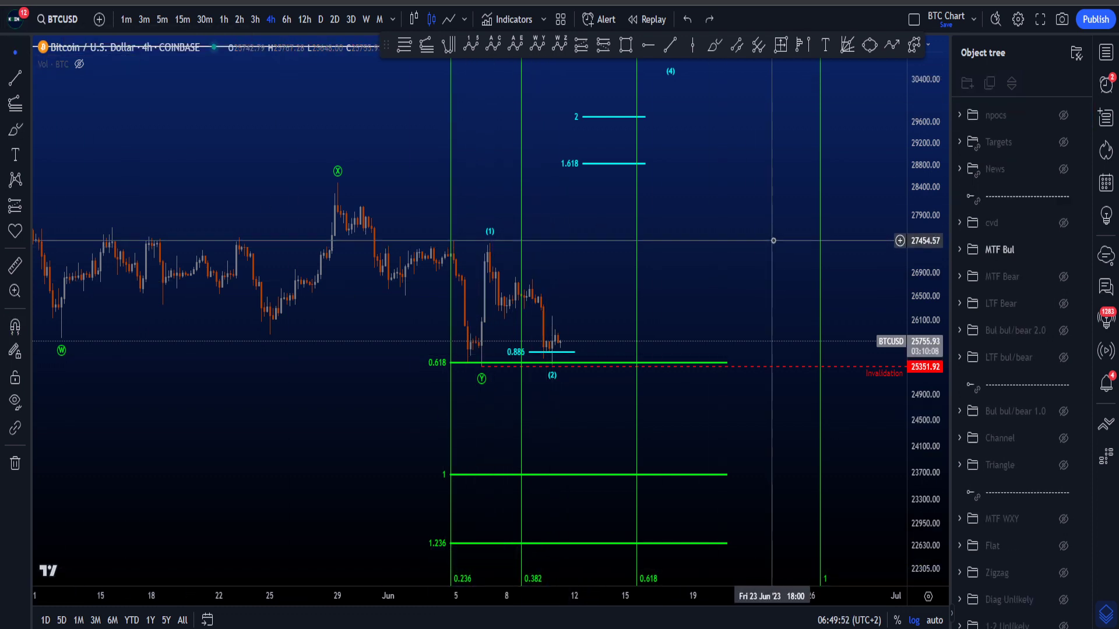
- Sketch the declines into the W low and from the X high to the (2) low with two brush strokes, and undo both
{"action": "scroll", "coordinate": [769, 238], "scroll_direction": "down", "scroll_amount": 4}
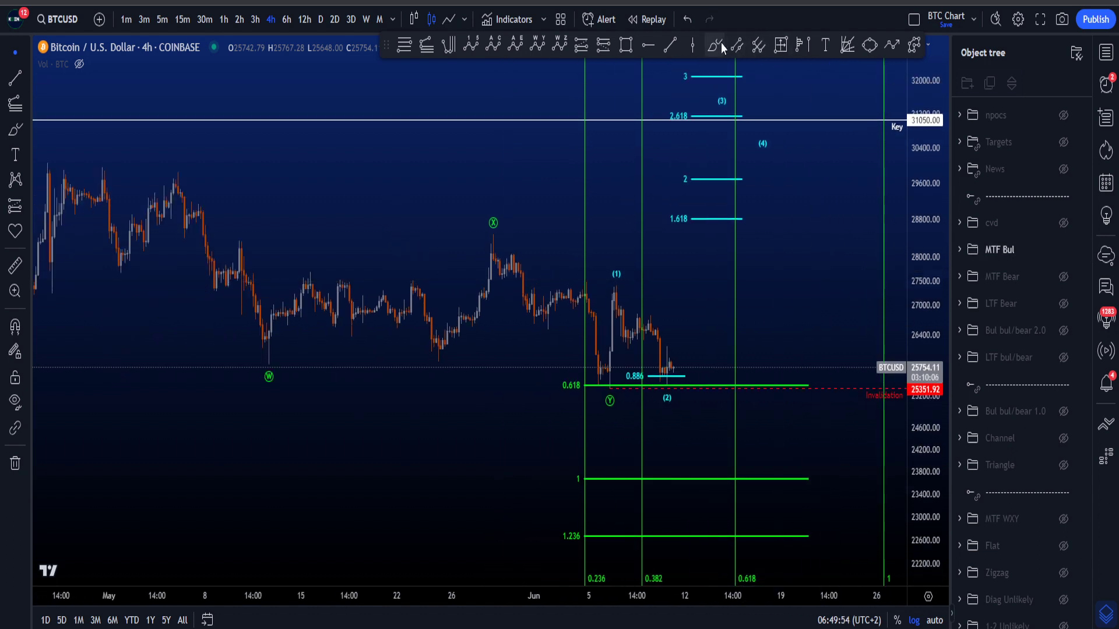
{"action": "left_click_drag", "start_coordinate": [76, 201], "coordinate": [258, 336]}
{"action": "left_click_drag", "start_coordinate": [538, 256], "coordinate": [674, 380]}
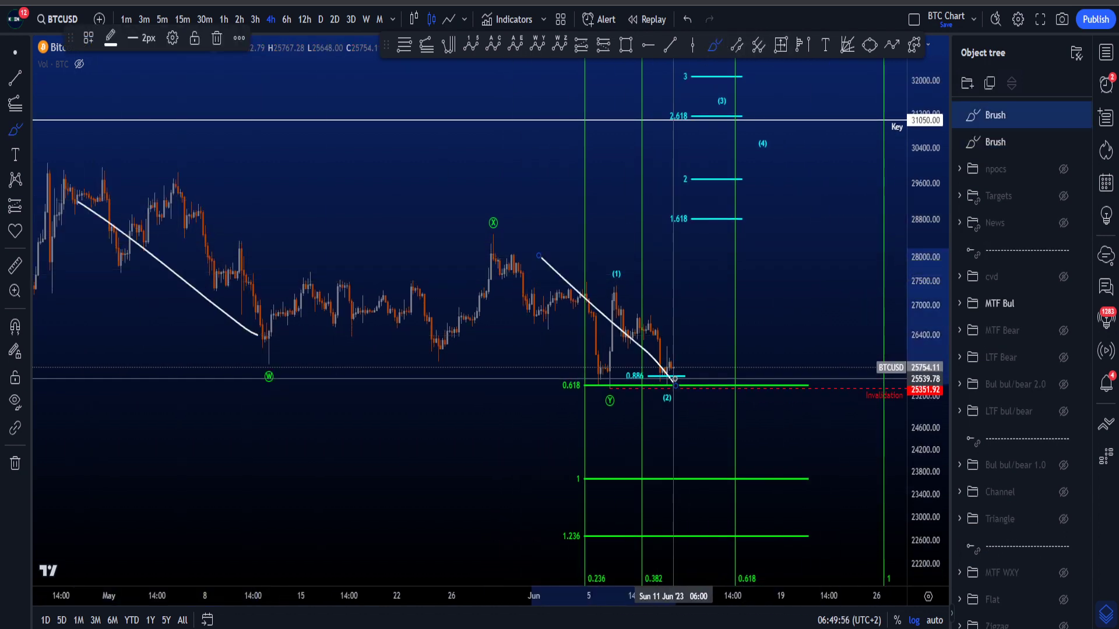
{"action": "key", "text": "ctrl+z"}
{"action": "key", "text": "ctrl+z"}
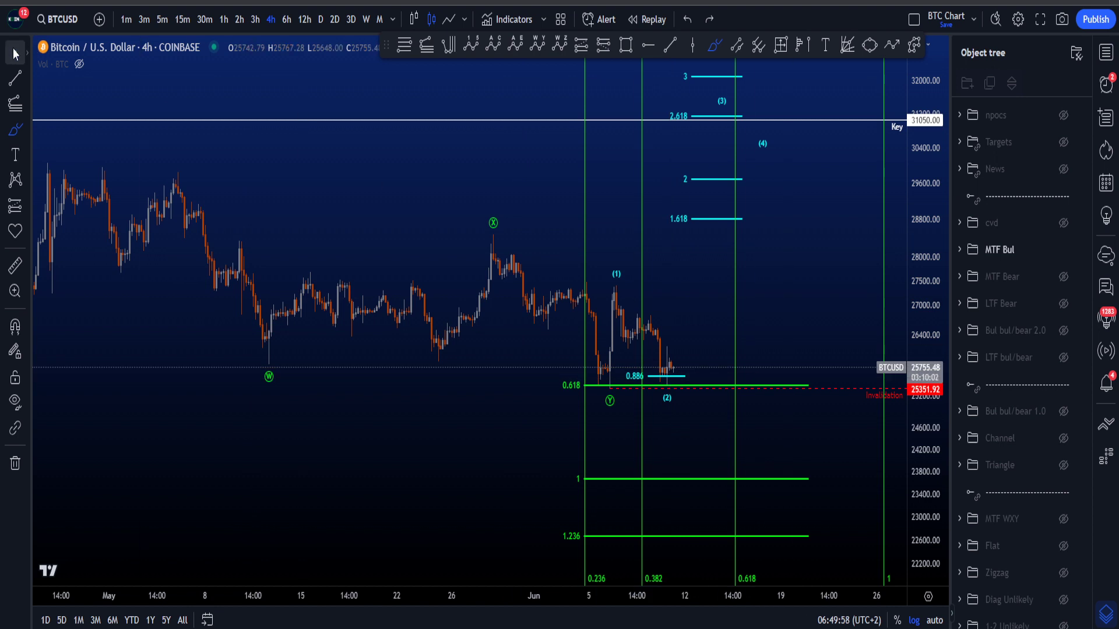
- Mark the area between the green 0.618 and 1 time levels with a temporary brush stroke and undo it
{"action": "left_click_drag", "start_coordinate": [767, 275], "coordinate": [699, 275]}
{"action": "left_click", "coordinate": [714, 45]}
{"action": "mouse_move", "coordinate": [821, 550]}
{"action": "left_mouse_down"}
{"action": "mouse_move", "coordinate": [764, 535]}
{"action": "mouse_move", "coordinate": [814, 590]}
{"action": "mouse_move", "coordinate": [670, 529]}
{"action": "left_mouse_up"}
{"action": "key", "text": "ctrl+z"}
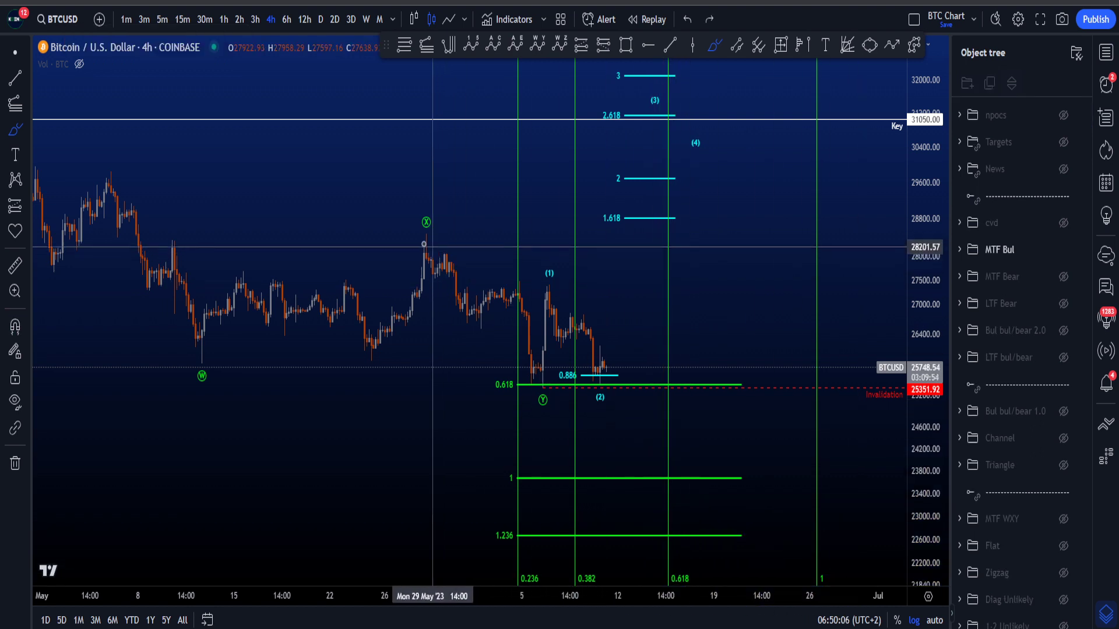
- Circle the Y low and mark the latest price action with temporary brush strokes, undoing each one
{"action": "mouse_move", "coordinate": [679, 261]}
{"action": "left_mouse_down"}
{"action": "mouse_move", "coordinate": [640, 277]}
{"action": "mouse_move", "coordinate": [627, 304]}
{"action": "left_mouse_up"}
{"action": "left_click", "coordinate": [714, 46]}
{"action": "left_click_drag", "start_coordinate": [506, 448], "coordinate": [502, 446]}
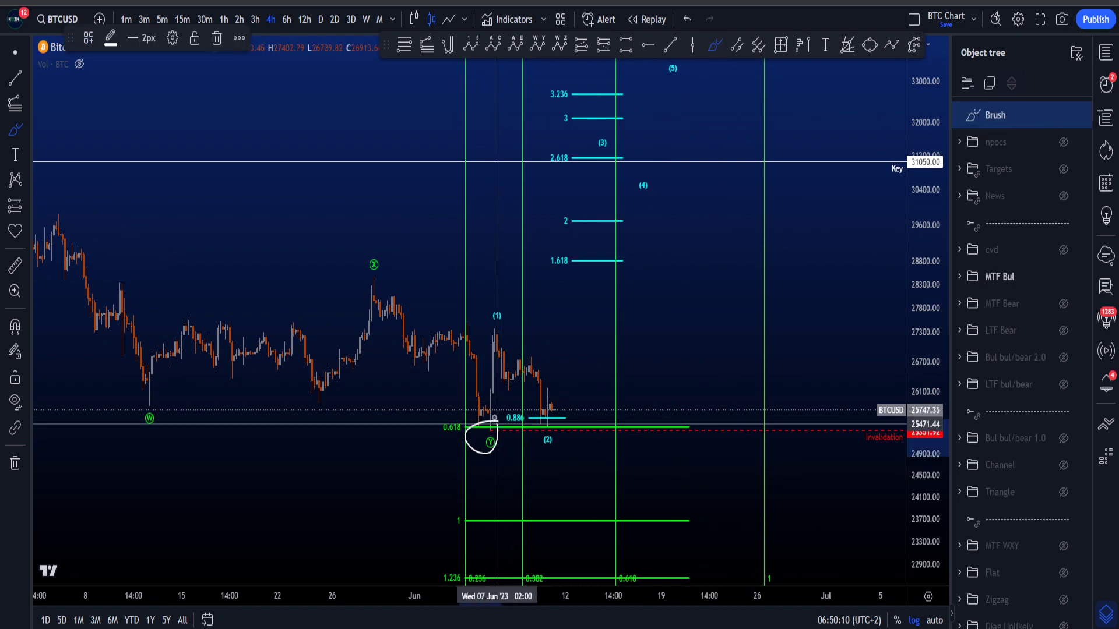
{"action": "key", "text": "ctrl+z"}
{"action": "mouse_move", "coordinate": [563, 409]}
{"action": "left_mouse_down"}
{"action": "mouse_move", "coordinate": [573, 414]}
{"action": "mouse_move", "coordinate": [554, 433]}
{"action": "mouse_move", "coordinate": [573, 378]}
{"action": "left_mouse_up"}
{"action": "key", "text": "ctrl+z"}
{"action": "scroll", "coordinate": [687, 391], "scroll_direction": "up", "scroll_amount": 3}
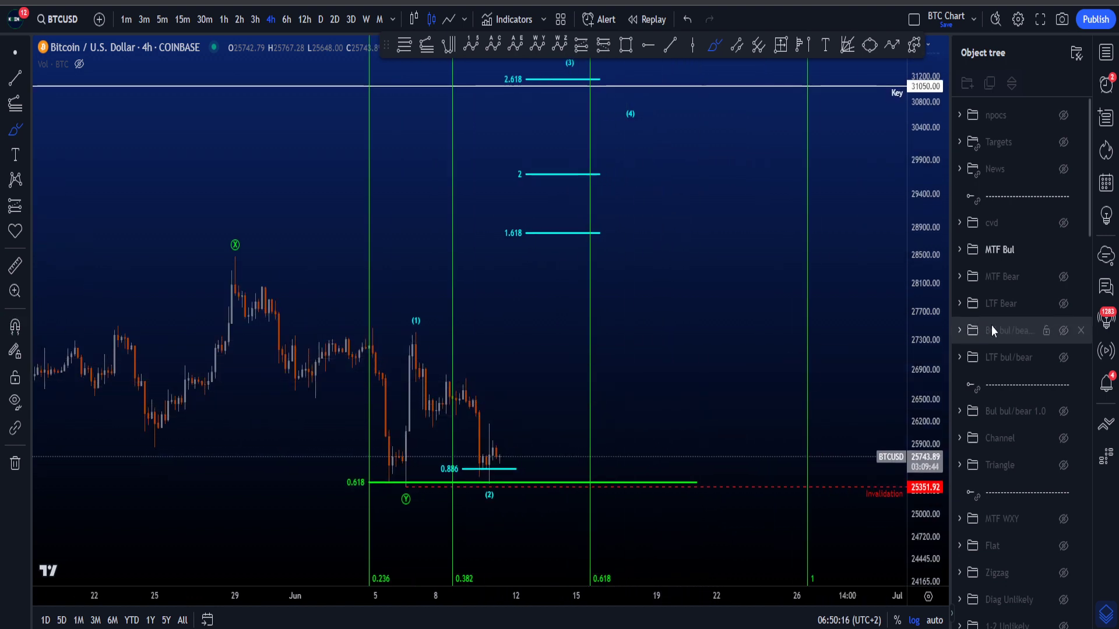
- Swap the MTF Bul count for Bul bul/bear 2.0, sketch its decline from the 28473.93 high towards C, and undo the stroke
{"action": "left_click", "coordinate": [1063, 250]}
{"action": "mouse_move", "coordinate": [250, 293]}
{"action": "left_mouse_down"}
{"action": "mouse_move", "coordinate": [539, 305]}
{"action": "mouse_move", "coordinate": [649, 585]}
{"action": "left_mouse_up"}
{"action": "key", "text": "ctrl+z"}
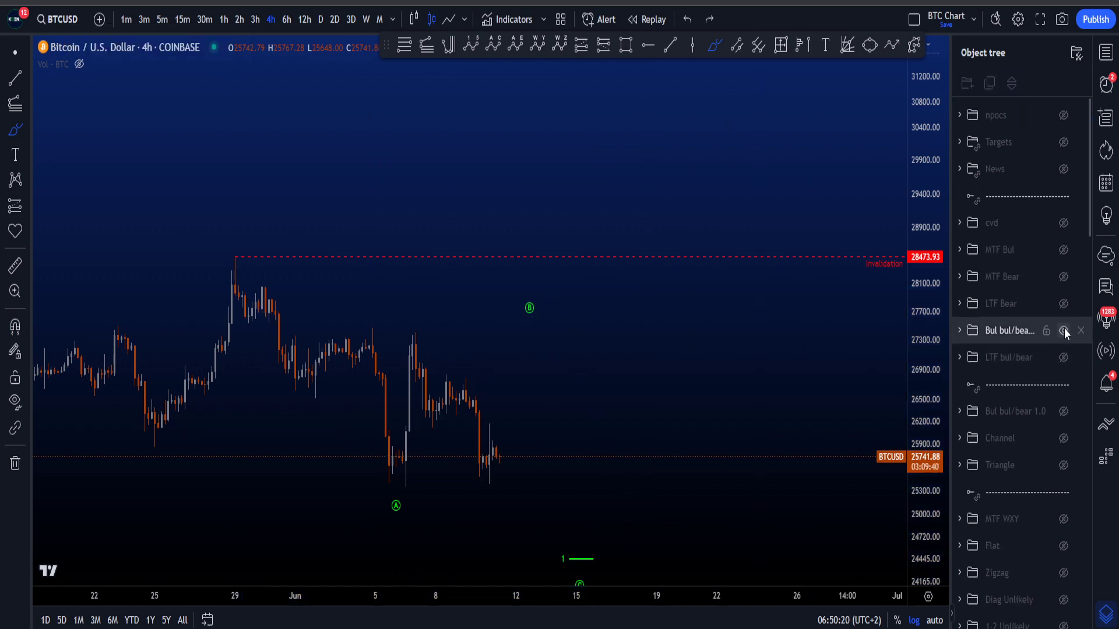
- Bring back the MTF Bul count, sketch its rally from the Y low and a mark below the invalidation line, undoing both strokes
{"action": "left_click", "coordinate": [1063, 251]}
{"action": "mouse_move", "coordinate": [385, 465]}
{"action": "left_mouse_down"}
{"action": "mouse_move", "coordinate": [417, 332]}
{"action": "mouse_move", "coordinate": [588, 190]}
{"action": "left_mouse_up"}
{"action": "key", "text": "ctrl+z"}
{"action": "mouse_move", "coordinate": [670, 528]}
{"action": "left_mouse_down"}
{"action": "mouse_move", "coordinate": [724, 512]}
{"action": "mouse_move", "coordinate": [735, 536]}
{"action": "left_mouse_up"}
{"action": "key", "text": "ctrl+z"}
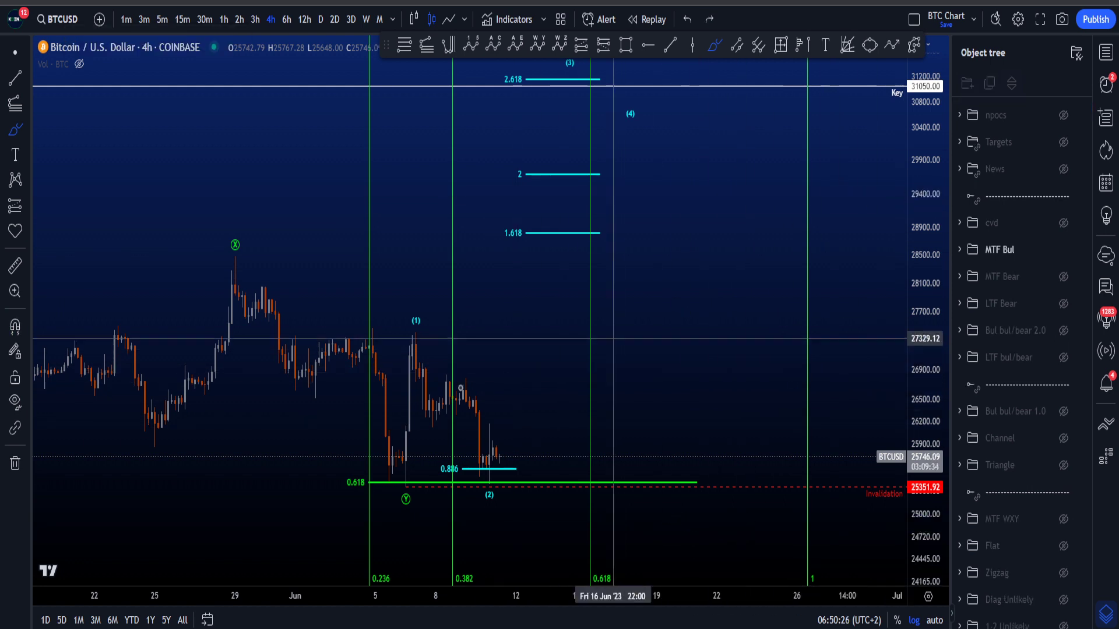
- Sketch the advance from the Y low up to the cyan 1.618 level with temporary brush strokes and undo them
{"action": "scroll", "coordinate": [504, 378], "scroll_direction": "up", "scroll_amount": 3}
{"action": "mouse_move", "coordinate": [348, 478]}
{"action": "left_mouse_down"}
{"action": "mouse_move", "coordinate": [344, 500]}
{"action": "mouse_move", "coordinate": [332, 478]}
{"action": "mouse_move", "coordinate": [370, 345]}
{"action": "mouse_move", "coordinate": [471, 486]}
{"action": "mouse_move", "coordinate": [573, 232]}
{"action": "left_mouse_up"}
{"action": "key", "text": "ctrl+z"}
{"action": "key", "text": "ctrl+z"}
{"action": "key", "text": "ctrl+z"}
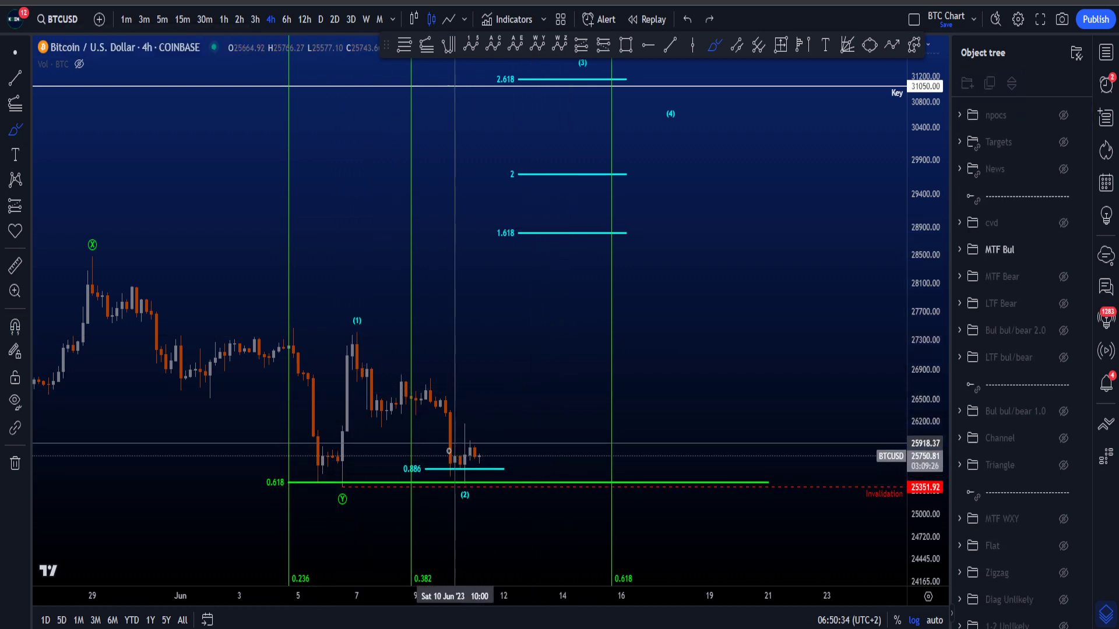
- Circle the cyan 0.886 level with the latest lows and the (2) label using temporary brush strokes, undoing each one
{"action": "mouse_move", "coordinate": [424, 461]}
{"action": "left_mouse_down"}
{"action": "mouse_move", "coordinate": [402, 477]}
{"action": "mouse_move", "coordinate": [493, 447]}
{"action": "left_mouse_up"}
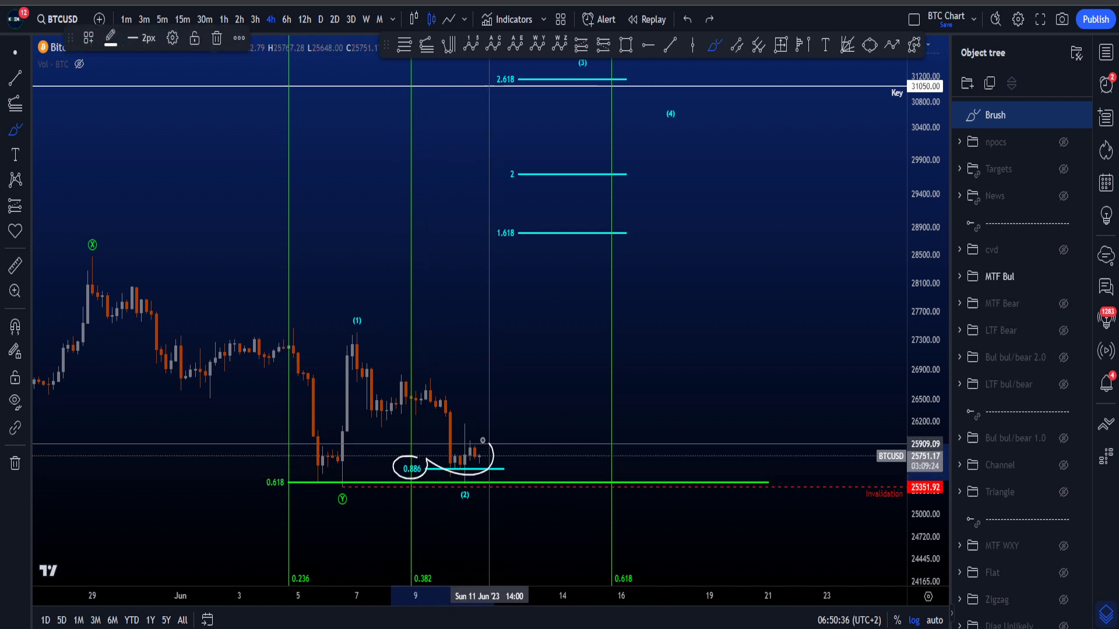
{"action": "key", "text": "ctrl+z"}
{"action": "left_click_drag", "start_coordinate": [471, 485], "coordinate": [470, 485]}
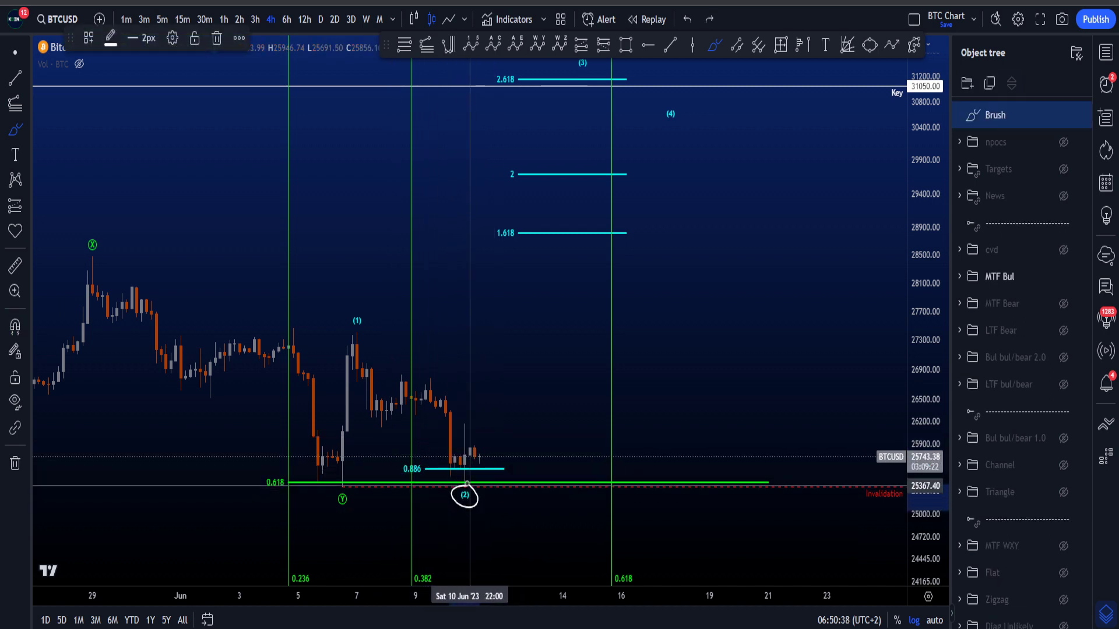
{"action": "key", "text": "ctrl+z"}
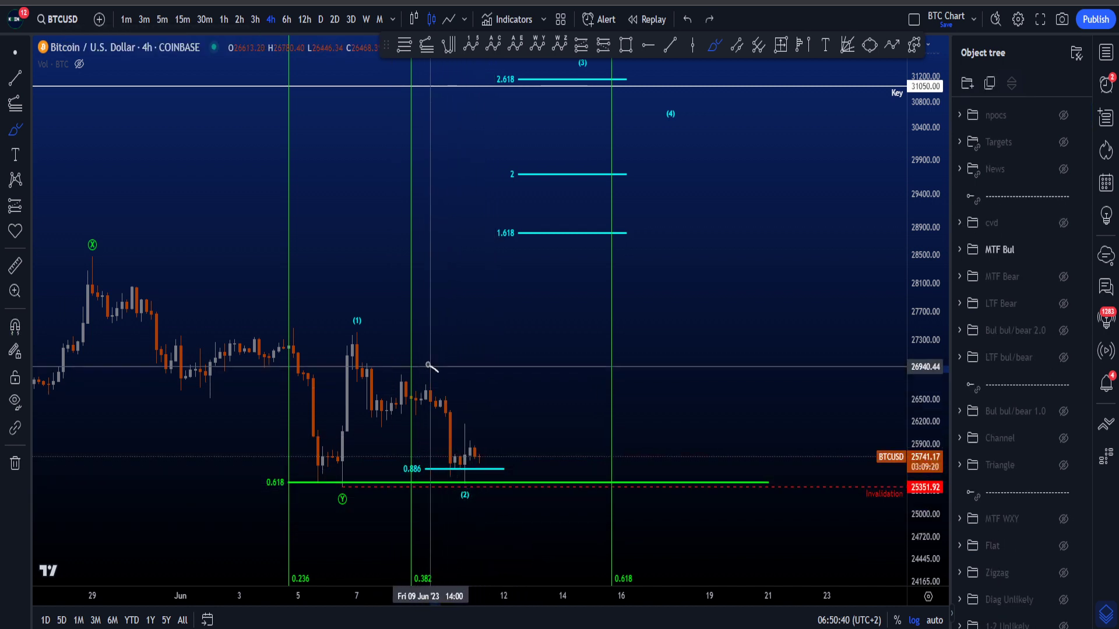
- Mark the 9 June price area and circle the cyan 0.886 label with temporary brush strokes, undoing each one
{"action": "left_click_drag", "start_coordinate": [431, 368], "coordinate": [439, 372]}
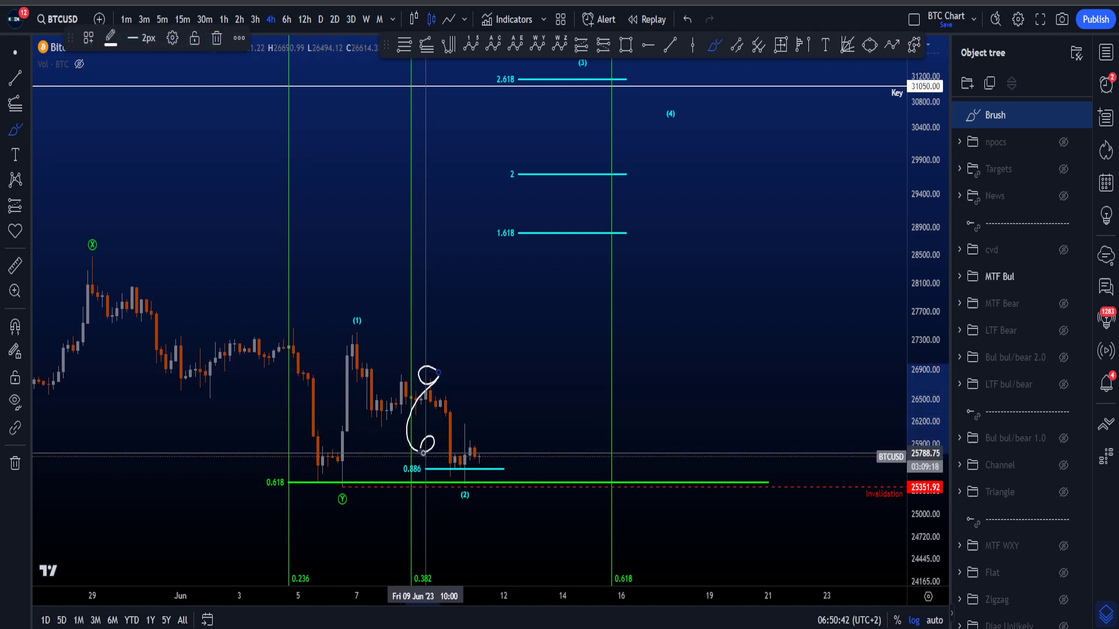
{"action": "key", "text": "ctrl+z"}
{"action": "left_click_drag", "start_coordinate": [398, 464], "coordinate": [420, 455]}
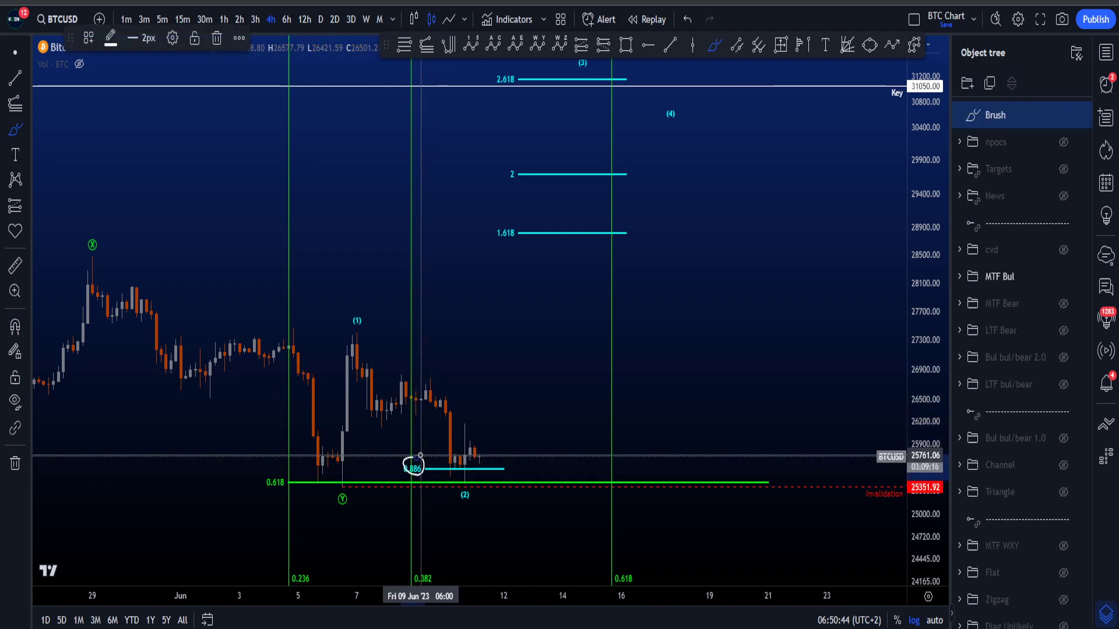
{"action": "key", "text": "ctrl+z"}
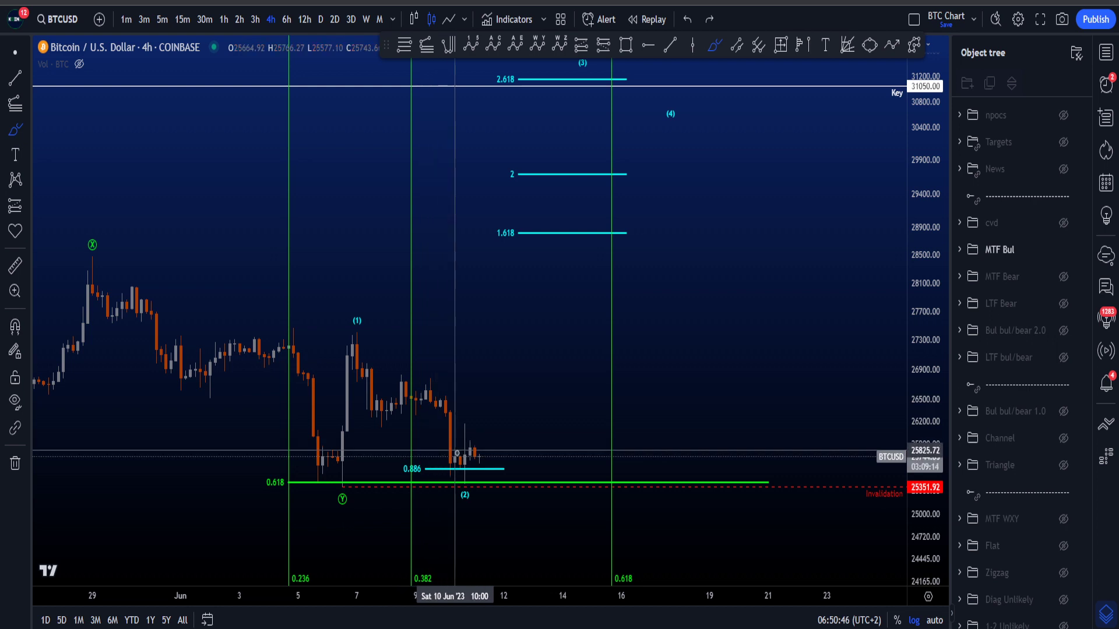
- Sketch the impulse from the Y low to above the cyan 2 level with temporary brush strokes and undo them
{"action": "mouse_move", "coordinate": [353, 472]}
{"action": "left_mouse_down"}
{"action": "mouse_move", "coordinate": [356, 496]}
{"action": "mouse_move", "coordinate": [469, 451]}
{"action": "mouse_move", "coordinate": [610, 137]}
{"action": "left_mouse_up"}
{"action": "key", "text": "ctrl+z"}
{"action": "key", "text": "ctrl+z"}
{"action": "key", "text": "ctrl+z"}
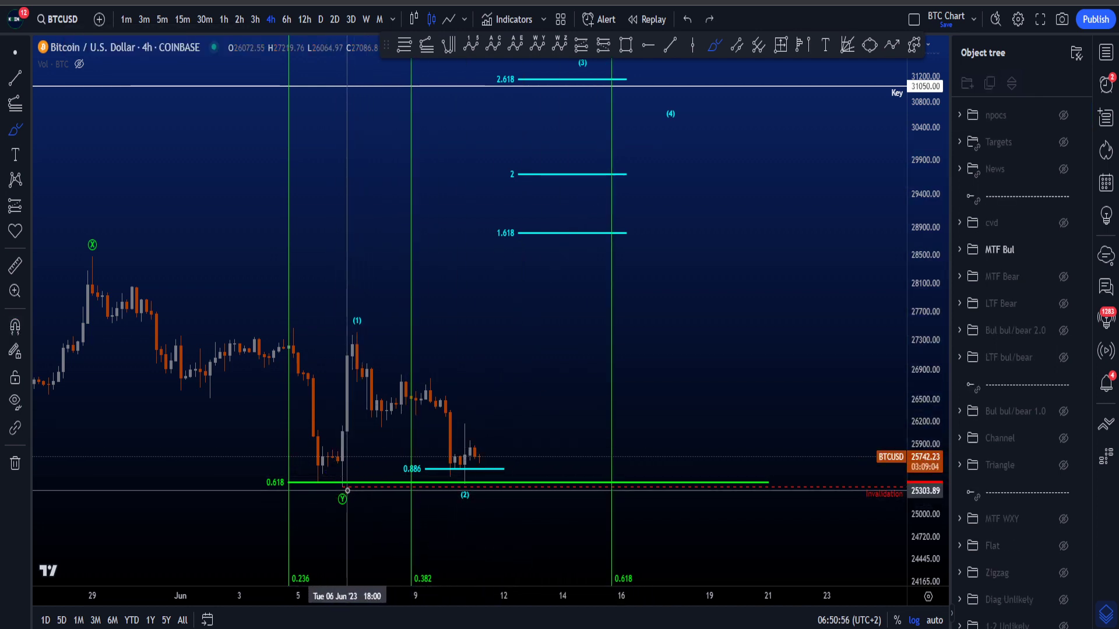
{"action": "key", "text": "ctrl+z"}
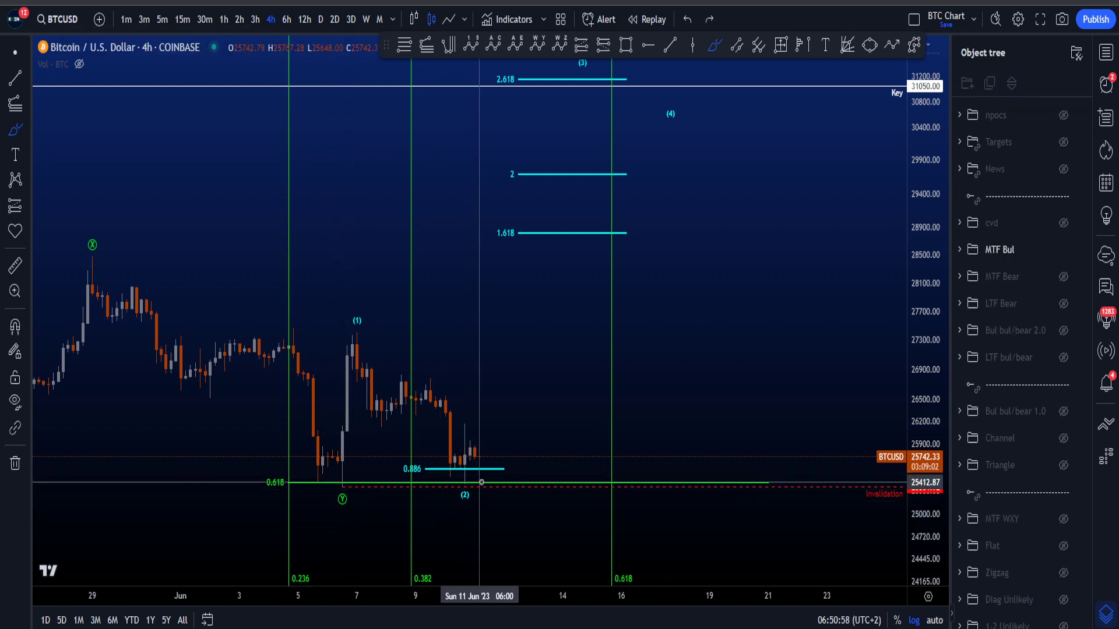
- Sketch a dip, rally and final drop to a relocated Y label below the invalidation line, circle the Y low, and undo everything
{"action": "mouse_move", "coordinate": [479, 470]}
{"action": "left_mouse_down"}
{"action": "mouse_move", "coordinate": [489, 493]}
{"action": "mouse_move", "coordinate": [548, 345]}
{"action": "left_mouse_up"}
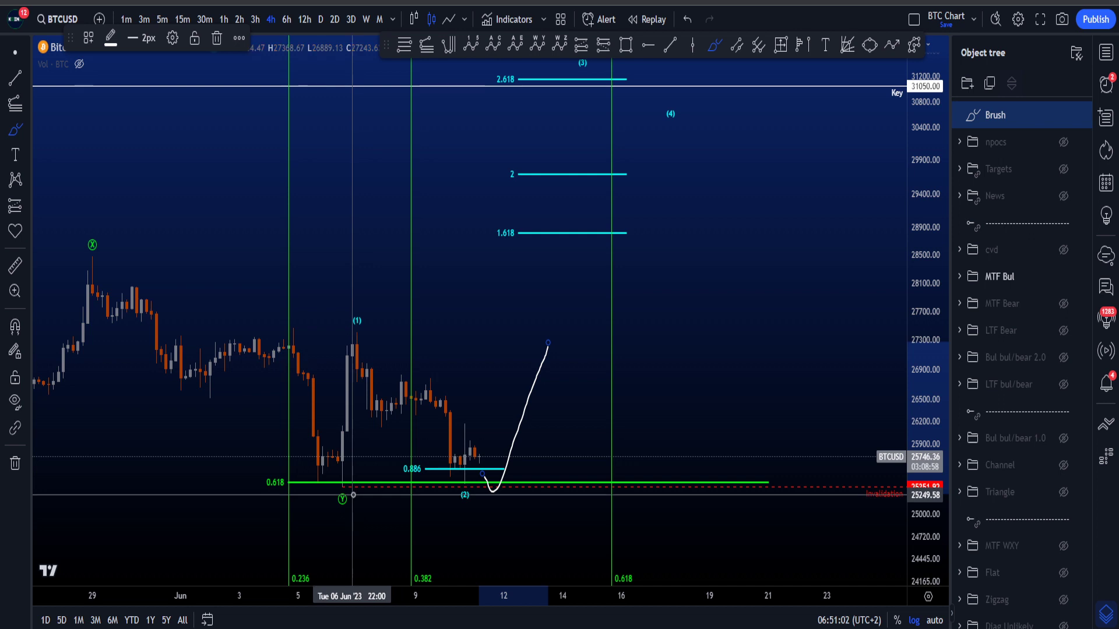
{"action": "mouse_move", "coordinate": [342, 499]}
{"action": "left_mouse_down"}
{"action": "mouse_move", "coordinate": [744, 549]}
{"action": "mouse_move", "coordinate": [748, 536]}
{"action": "left_mouse_up"}
{"action": "left_click", "coordinate": [714, 45]}
{"action": "mouse_move", "coordinate": [547, 336]}
{"action": "left_mouse_down"}
{"action": "mouse_move", "coordinate": [614, 244]}
{"action": "mouse_move", "coordinate": [720, 493]}
{"action": "left_mouse_up"}
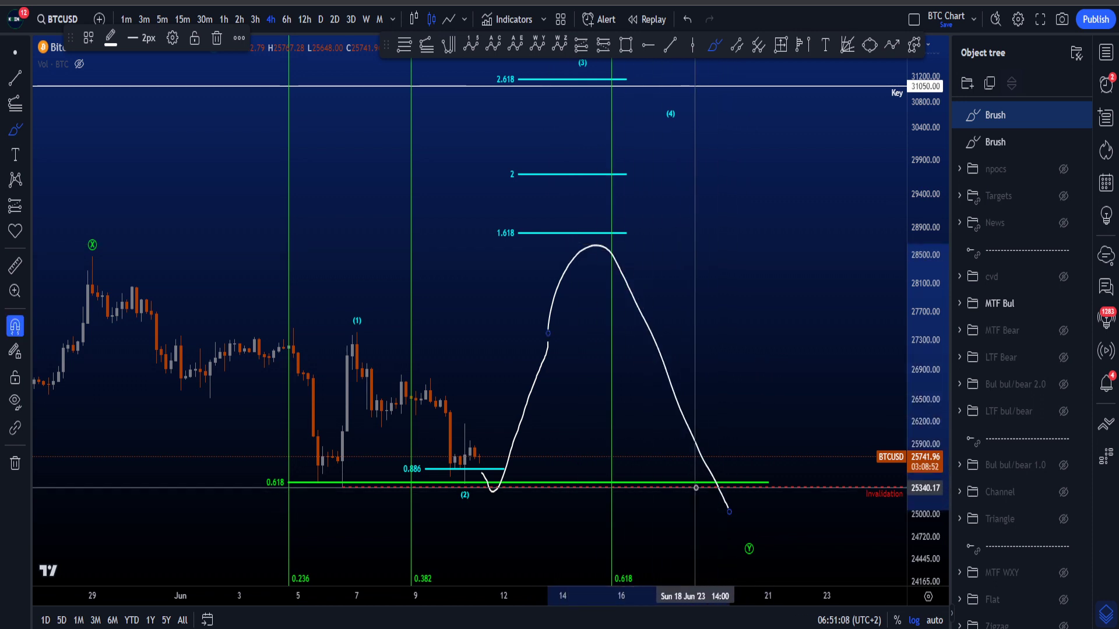
{"action": "key", "text": "ctrl+z"}
{"action": "key", "text": "ctrl+z"}
{"action": "key", "text": "ctrl+z"}
{"action": "mouse_move", "coordinate": [349, 481]}
{"action": "left_mouse_down"}
{"action": "mouse_move", "coordinate": [346, 497]}
{"action": "mouse_move", "coordinate": [348, 481]}
{"action": "left_mouse_up"}
{"action": "key", "text": "ctrl+z"}
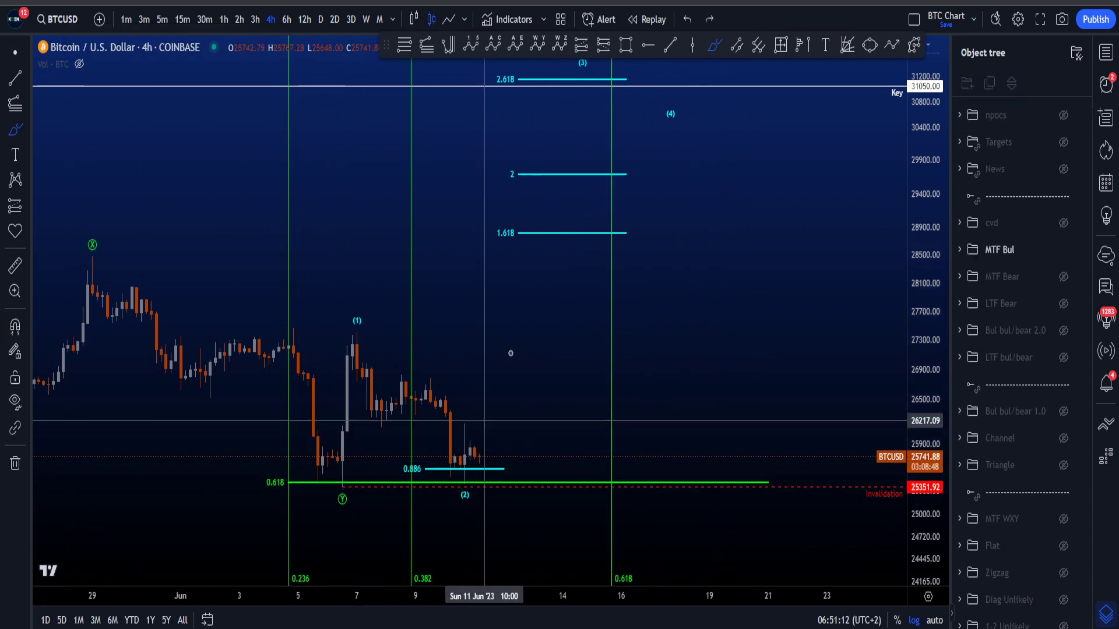
- Circle the latest candles above the cyan 0.886 level with a temporary brush stroke and undo it
{"action": "left_click", "coordinate": [17, 53]}
{"action": "left_click_drag", "start_coordinate": [547, 324], "coordinate": [536, 324]}
{"action": "left_click", "coordinate": [715, 47]}
{"action": "mouse_move", "coordinate": [479, 456]}
{"action": "left_mouse_down"}
{"action": "mouse_move", "coordinate": [431, 464]}
{"action": "mouse_move", "coordinate": [460, 455]}
{"action": "left_mouse_up"}
{"action": "key", "text": "ctrl+z"}
- Enlarge the view of the June price action, mark the 10 June low beneath the 0.886 level with the brush, and undo it
{"action": "left_click_drag", "start_coordinate": [914, 545], "coordinate": [918, 489]}
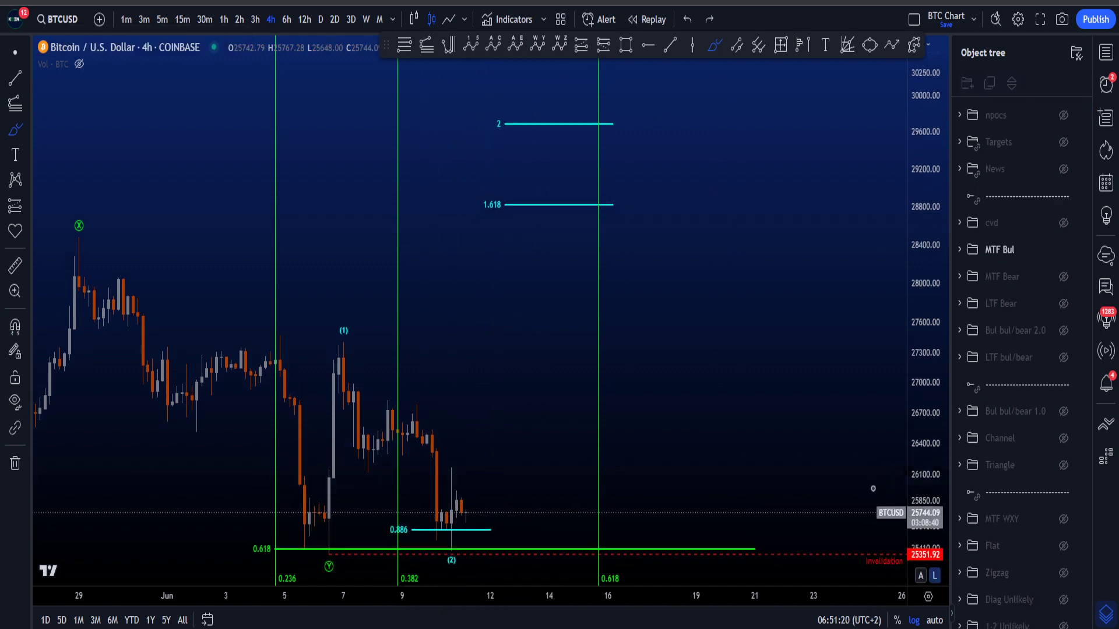
{"action": "scroll", "coordinate": [476, 502], "scroll_direction": "up", "scroll_amount": 1}
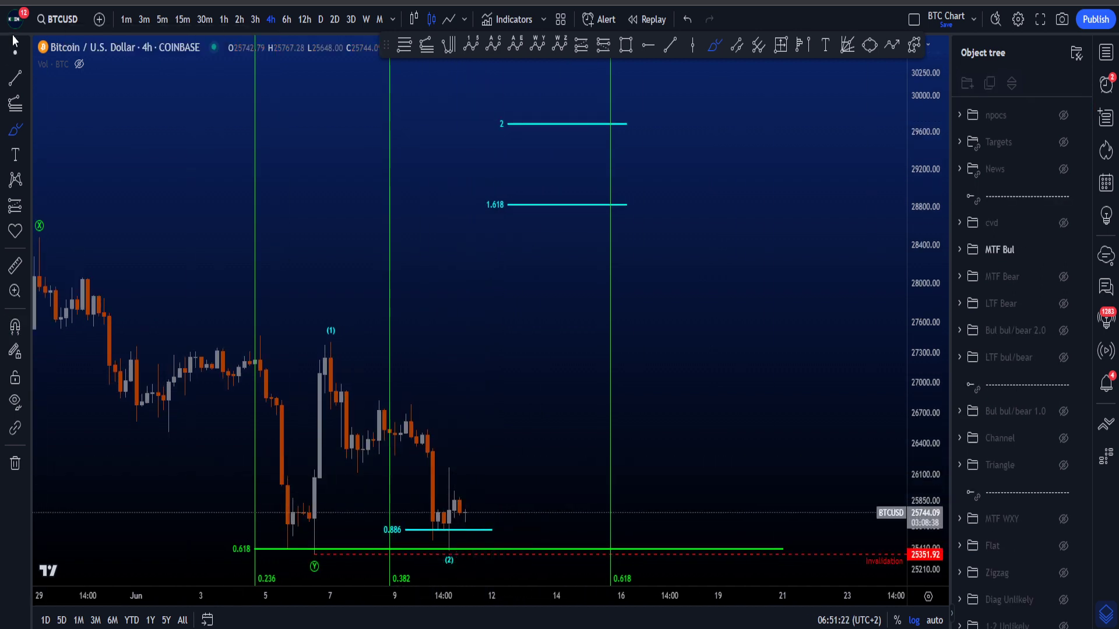
{"action": "key", "text": "Escape"}
{"action": "left_click_drag", "start_coordinate": [431, 297], "coordinate": [407, 248]}
{"action": "left_click", "coordinate": [714, 45]}
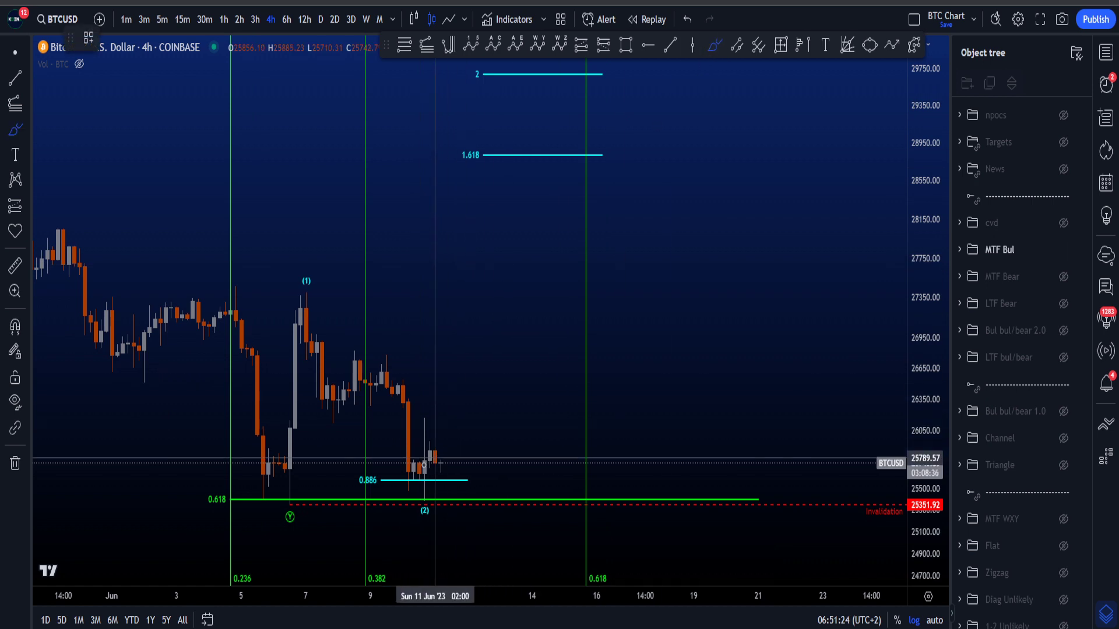
{"action": "left_click_drag", "start_coordinate": [413, 469], "coordinate": [420, 422]}
{"action": "key", "text": "ctrl+z"}
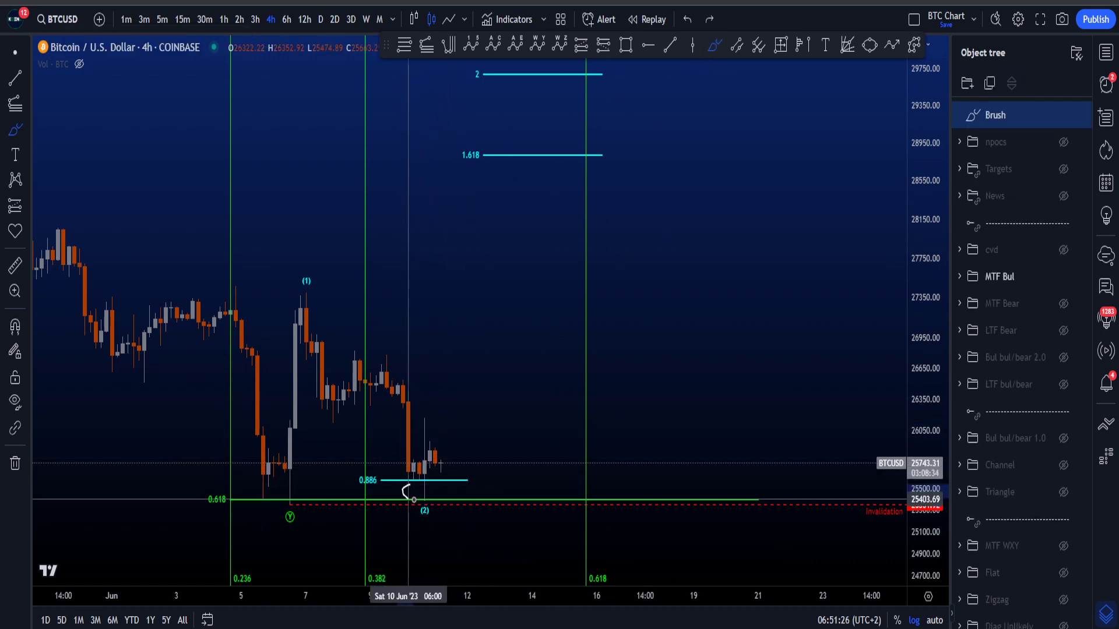
- Sketch a short rise above the latest candles, undo it, and put the brush away
{"action": "left_click_drag", "start_coordinate": [471, 356], "coordinate": [492, 302]}
{"action": "key", "text": "ctrl+z"}
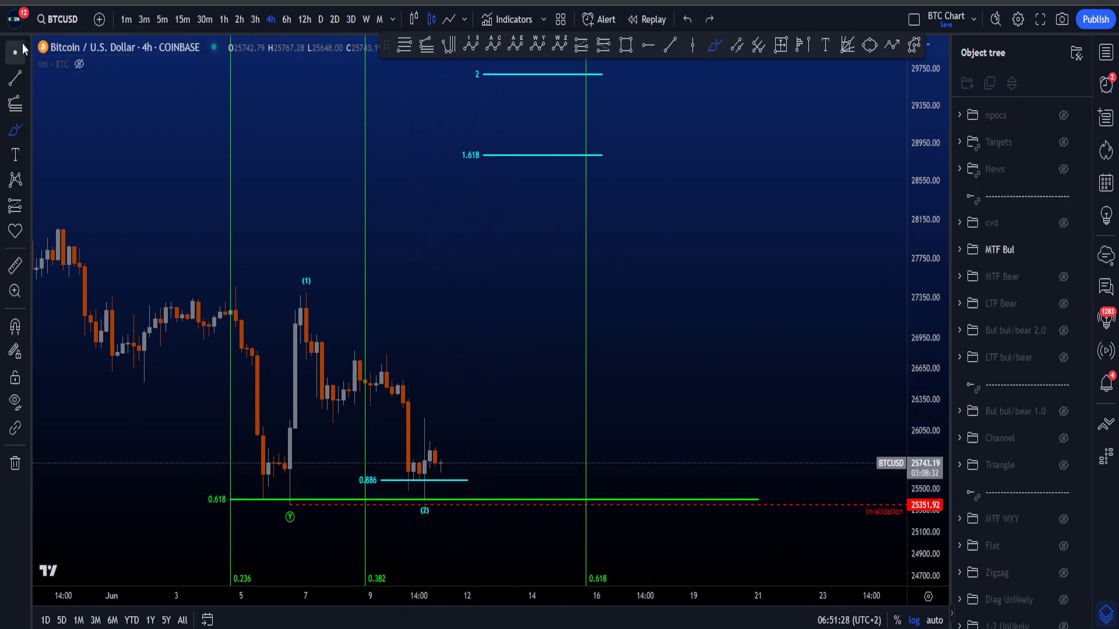
{"action": "left_click", "coordinate": [15, 52]}
{"action": "scroll", "coordinate": [744, 270], "scroll_direction": "down", "scroll_amount": 4}
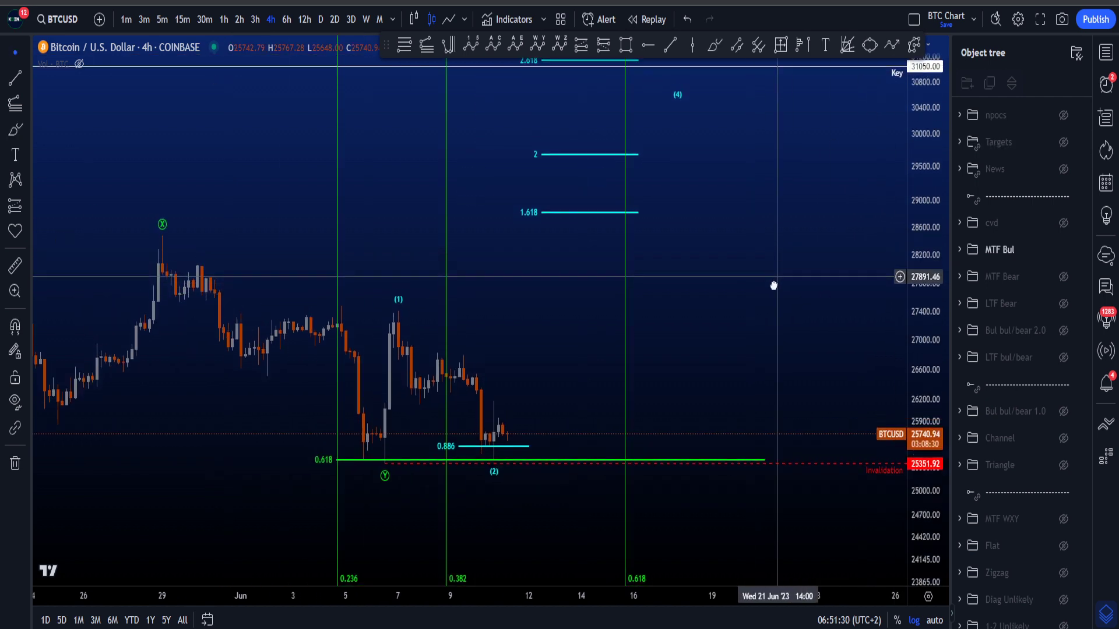
- Sketch a steep brush rally from the wave (2) low to just below the (3) label, and undo it
{"action": "left_click_drag", "start_coordinate": [813, 264], "coordinate": [782, 287]}
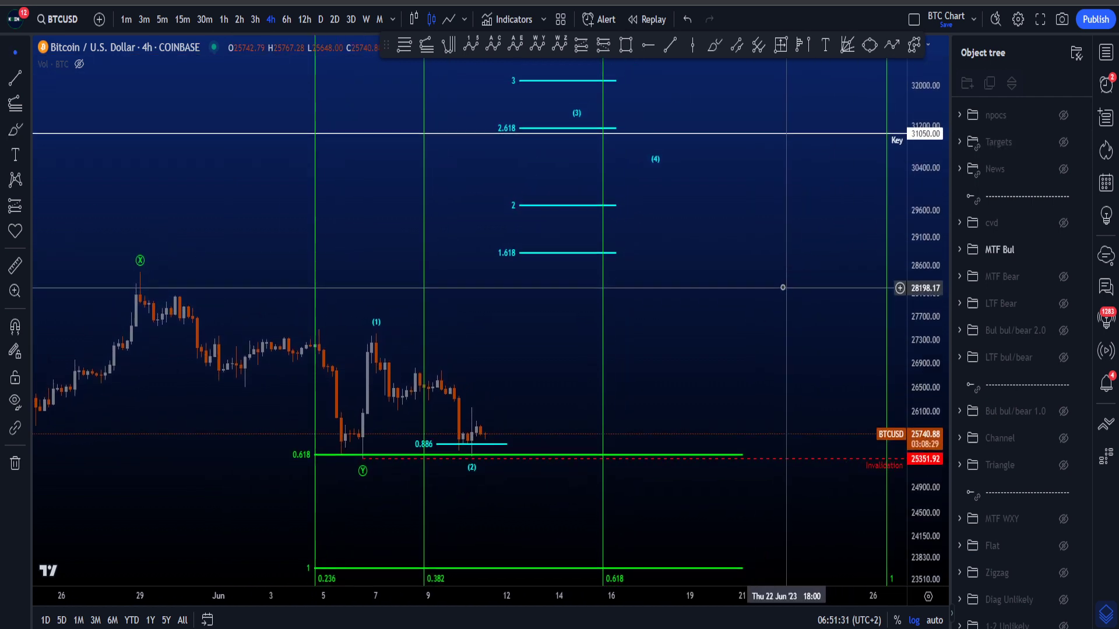
{"action": "left_click", "coordinate": [715, 47]}
{"action": "left_click_drag", "start_coordinate": [508, 434], "coordinate": [614, 183]}
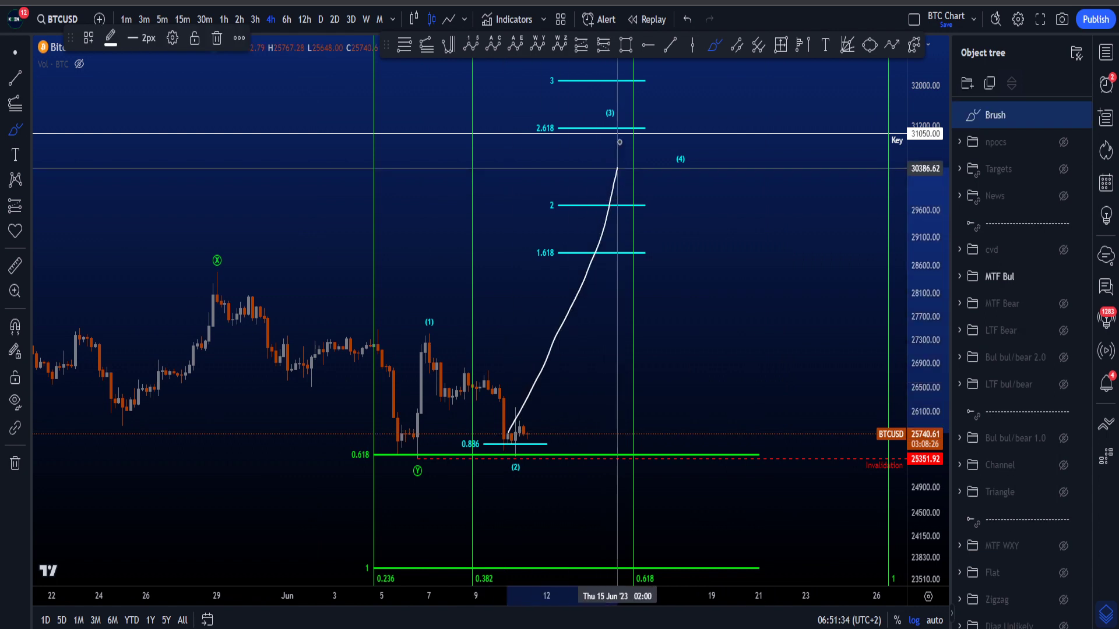
{"action": "key", "text": "ctrl+z"}
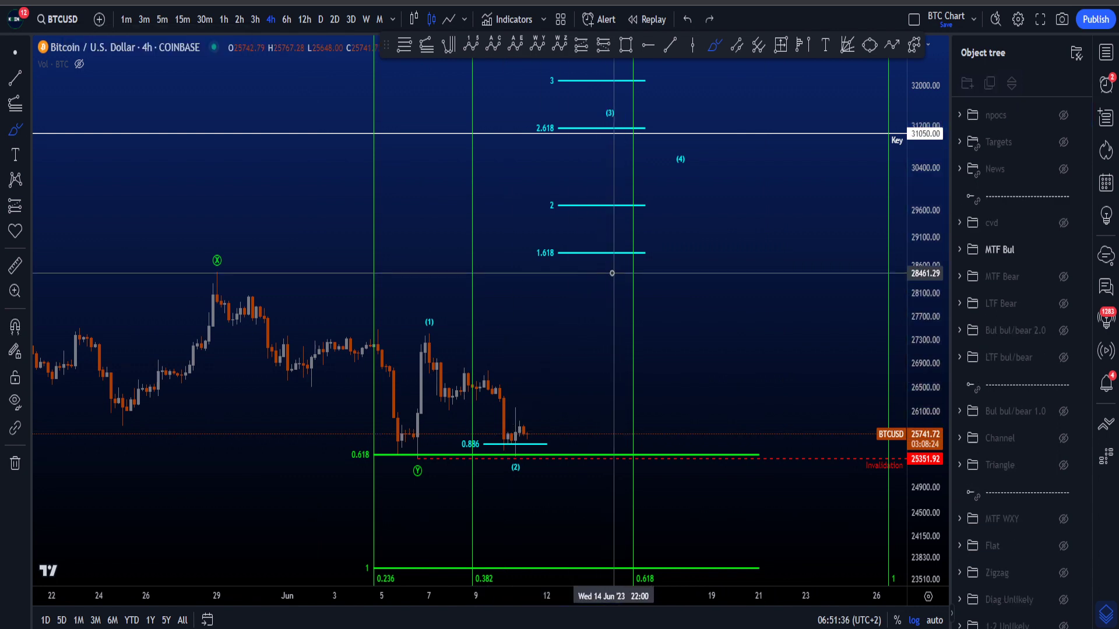
- Show the volume indicator, mark the latest candles above the 0.886 level with a short brush stroke, and undo the stroke
{"action": "left_click", "coordinate": [80, 64]}
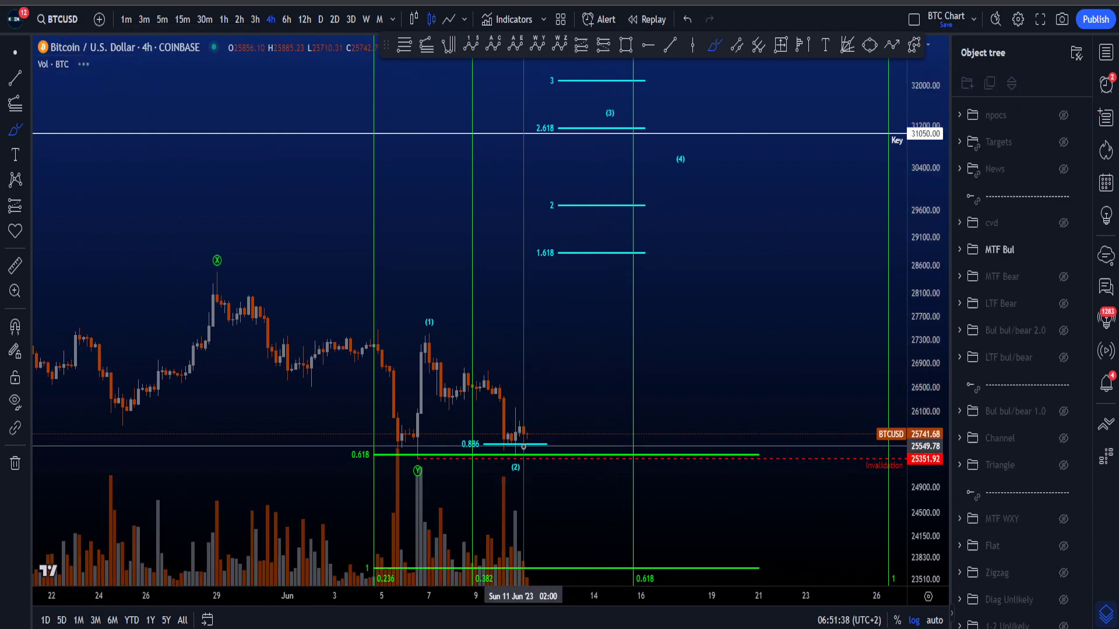
{"action": "scroll", "coordinate": [530, 441], "scroll_direction": "up", "scroll_amount": 2}
{"action": "scroll", "coordinate": [534, 438], "scroll_direction": "down", "scroll_amount": 1}
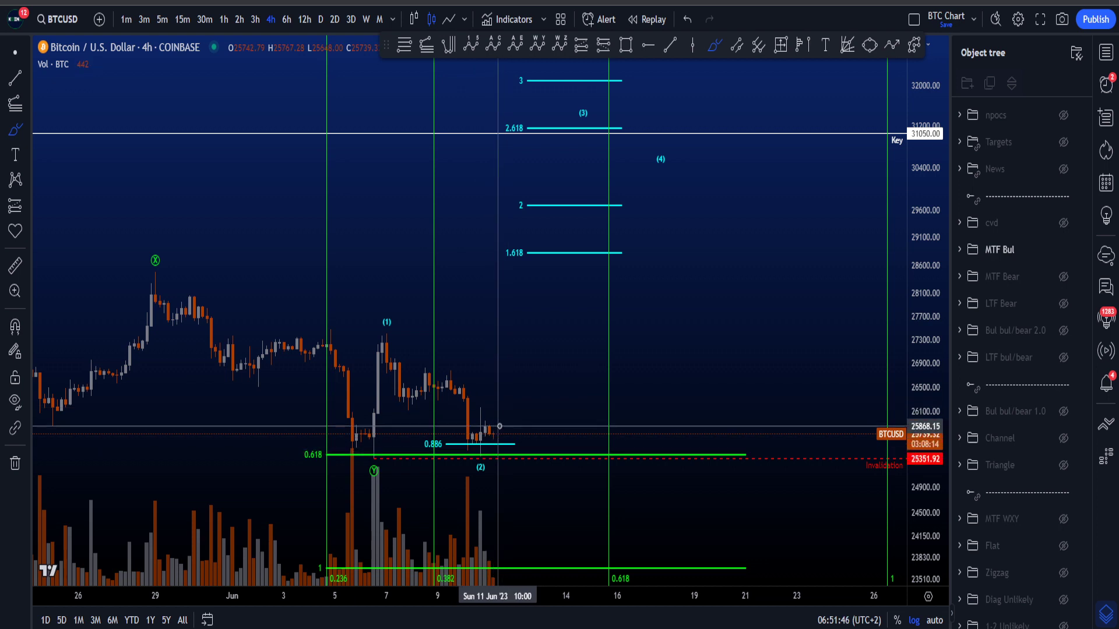
{"action": "mouse_move", "coordinate": [490, 437]}
{"action": "left_mouse_down"}
{"action": "mouse_move", "coordinate": [510, 421]}
{"action": "mouse_move", "coordinate": [494, 419]}
{"action": "left_mouse_up"}
{"action": "key", "text": "ctrl+z"}
{"action": "key", "text": "ctrl+z"}
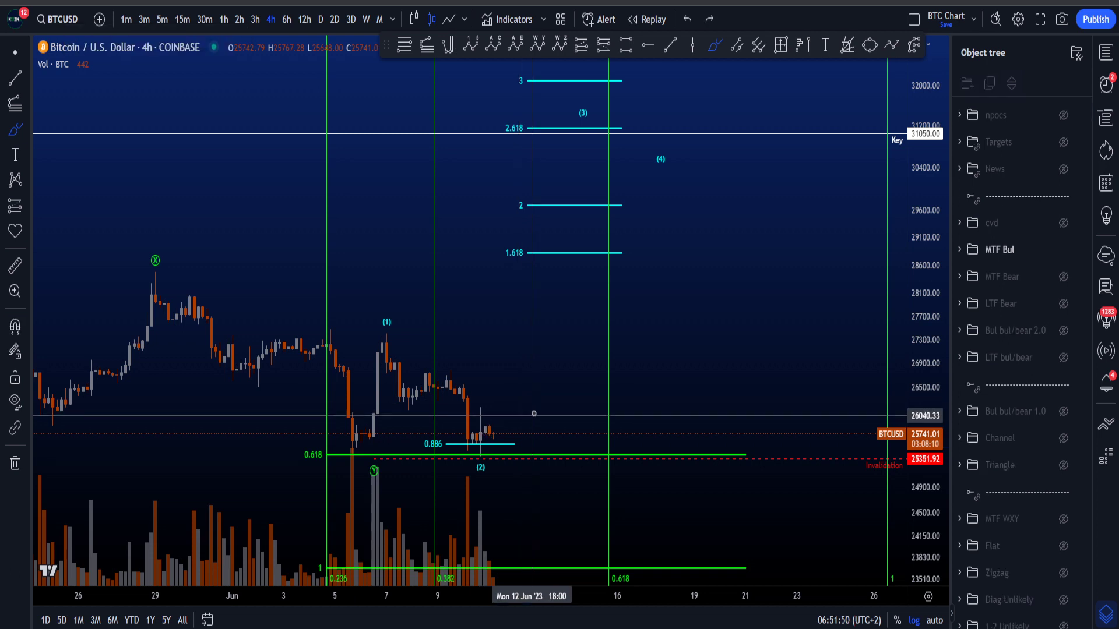
- Sketch steep rallies from the latest candles toward (3) and a rising line from the volume bars, undo them all, and put the brush away
{"action": "left_click_drag", "start_coordinate": [510, 409], "coordinate": [581, 163]}
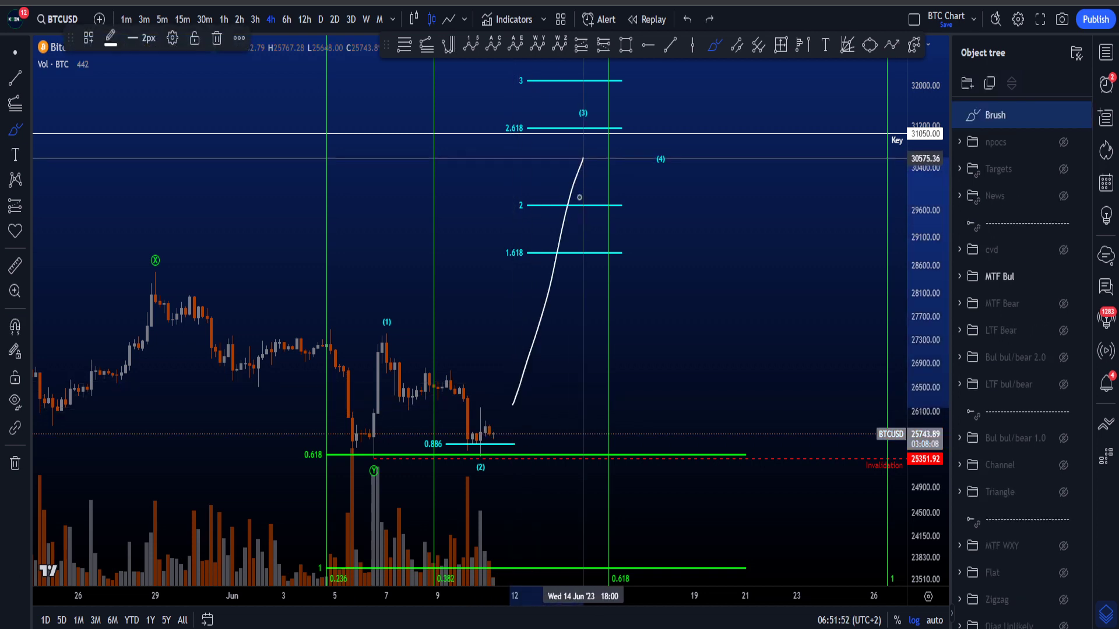
{"action": "key", "text": "ctrl+z"}
{"action": "mouse_move", "coordinate": [486, 431]}
{"action": "left_mouse_down"}
{"action": "mouse_move", "coordinate": [544, 302]}
{"action": "mouse_move", "coordinate": [578, 175]}
{"action": "left_mouse_up"}
{"action": "left_click_drag", "start_coordinate": [499, 522], "coordinate": [641, 236]}
{"action": "key", "text": "ctrl+z"}
{"action": "key", "text": "ctrl+z"}
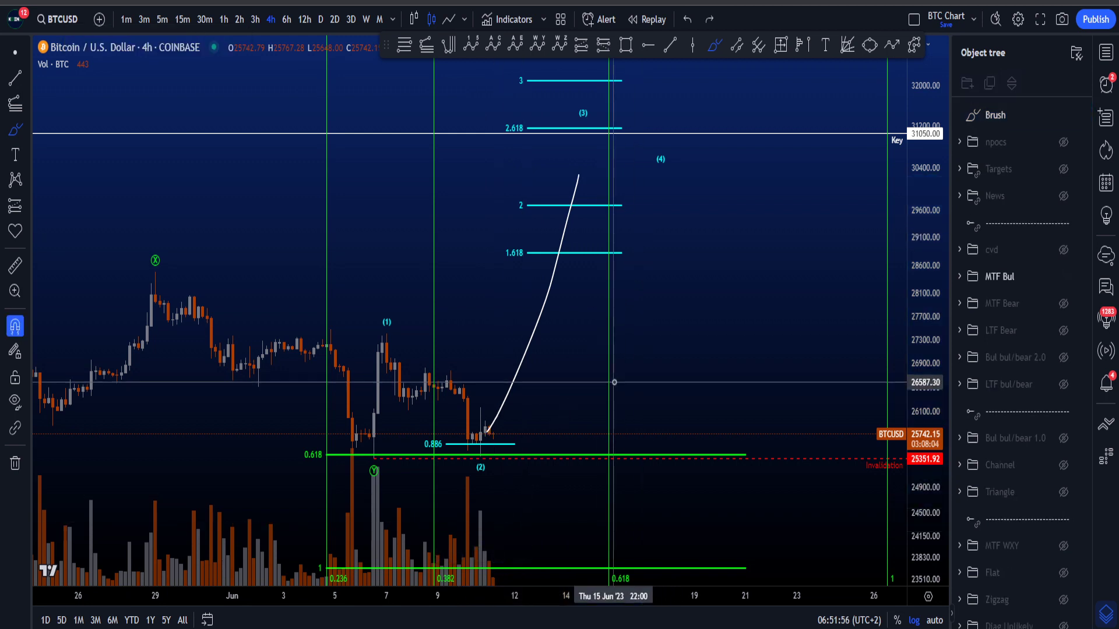
{"action": "left_click", "coordinate": [15, 62]}
- Bring the April price action into view, mark the mid-April high at the start of the Key line with the brush, and undo it
{"action": "left_click_drag", "start_coordinate": [926, 193], "coordinate": [927, 229]}
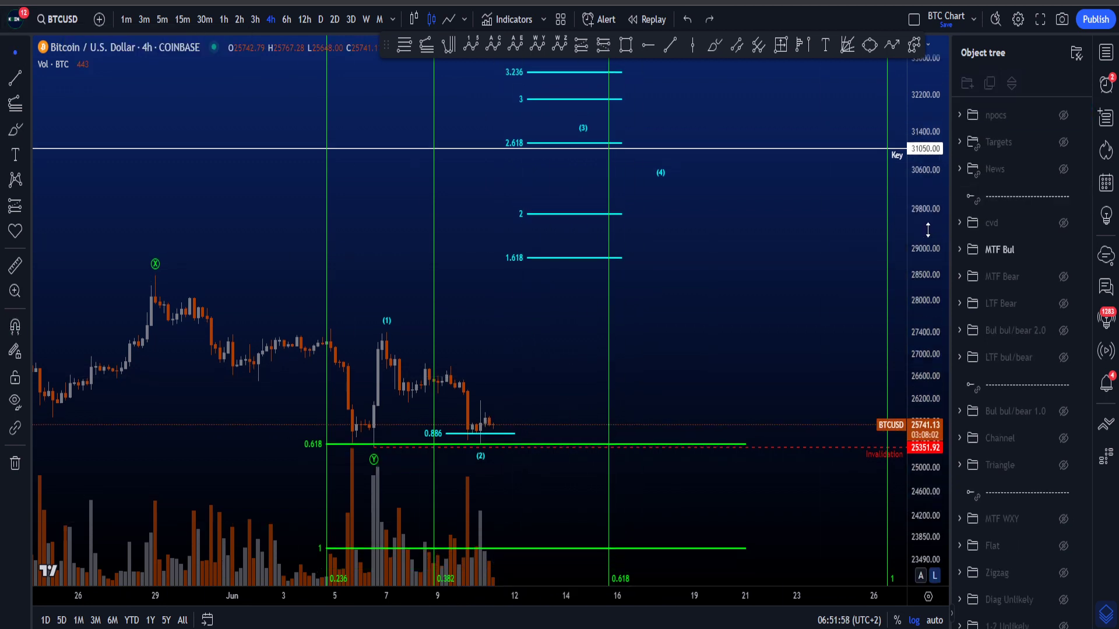
{"action": "scroll", "coordinate": [774, 304], "scroll_direction": "down", "scroll_amount": 5}
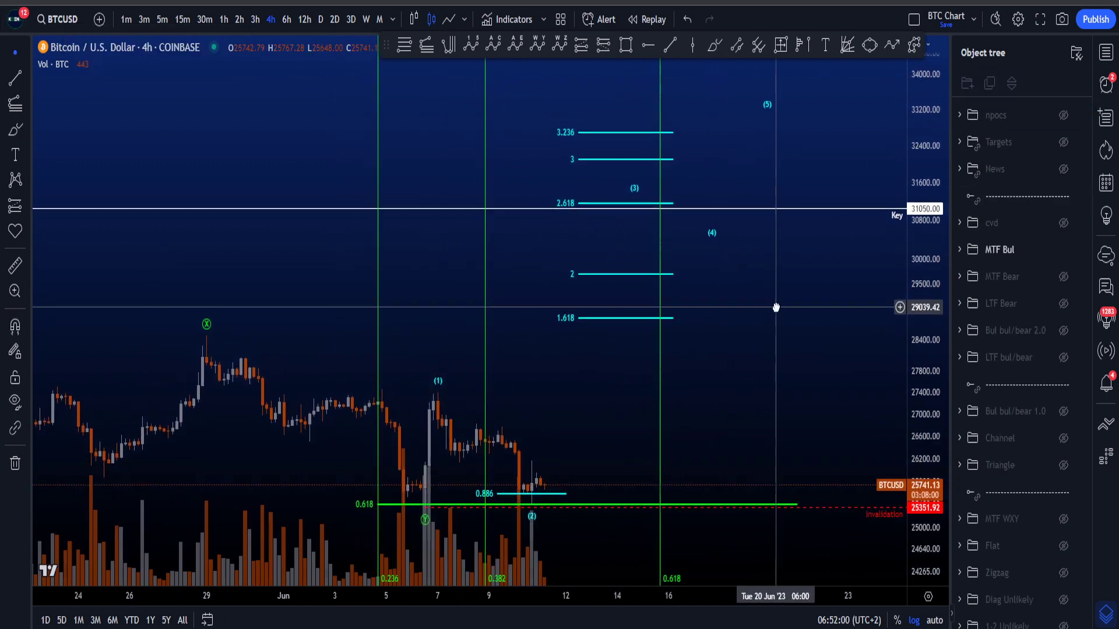
{"action": "scroll", "coordinate": [892, 257], "scroll_direction": "down", "scroll_amount": 4}
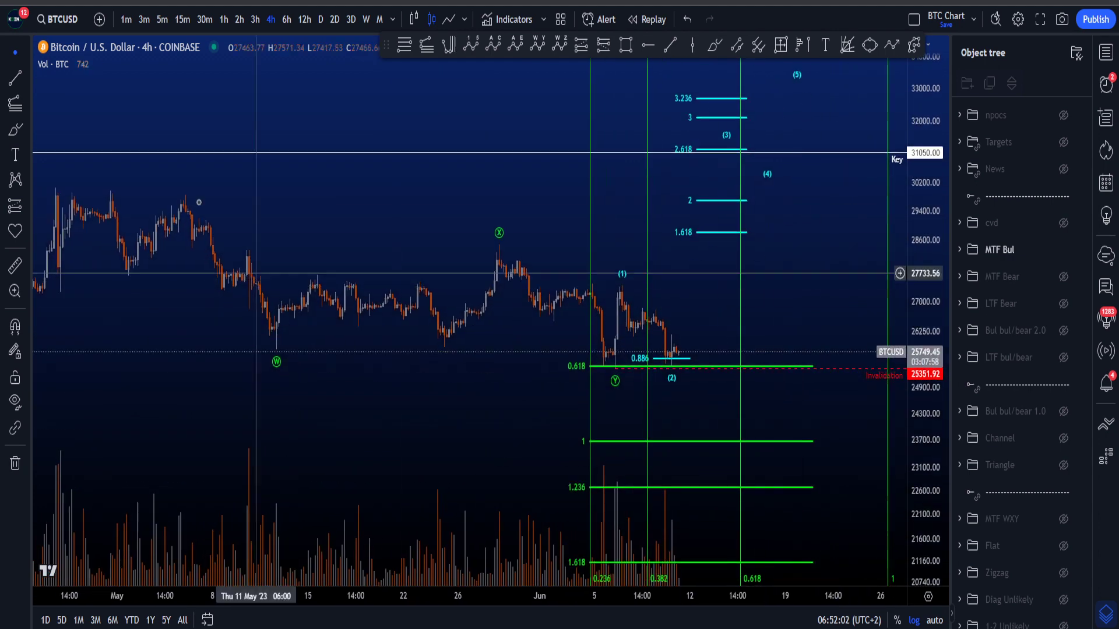
{"action": "left_click_drag", "start_coordinate": [851, 265], "coordinate": [819, 387]}
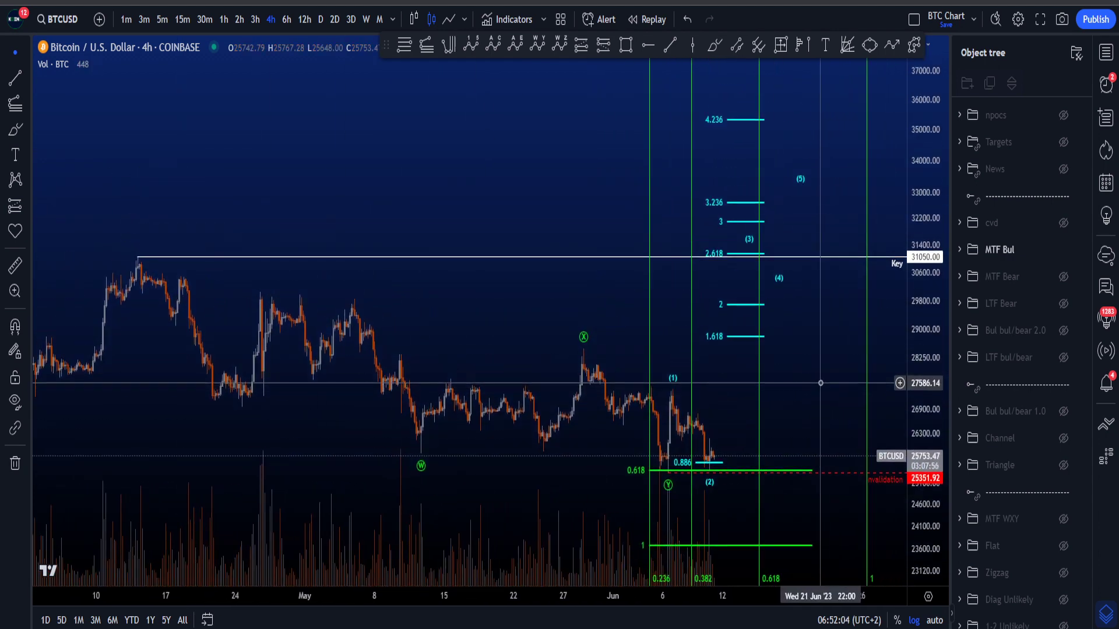
{"action": "left_click", "coordinate": [715, 45]}
{"action": "mouse_move", "coordinate": [109, 266]}
{"action": "left_mouse_down"}
{"action": "mouse_move", "coordinate": [163, 252]}
{"action": "mouse_move", "coordinate": [125, 274]}
{"action": "left_mouse_up"}
{"action": "key", "text": "ctrl+z"}
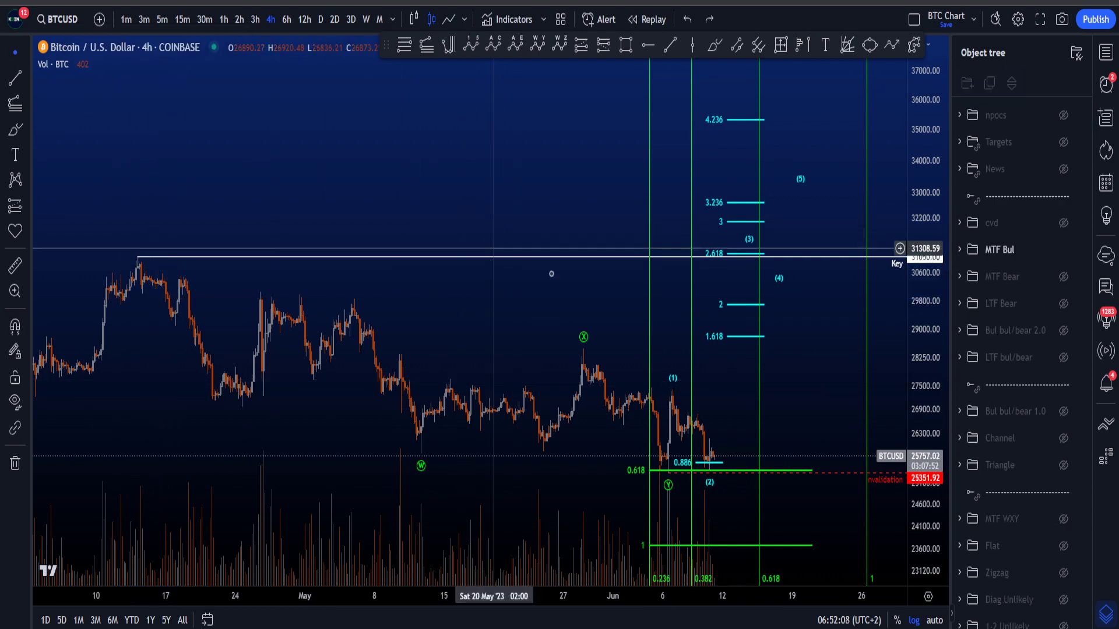
- Hide the volume indicator
{"action": "left_click_drag", "start_coordinate": [537, 305], "coordinate": [499, 248]}
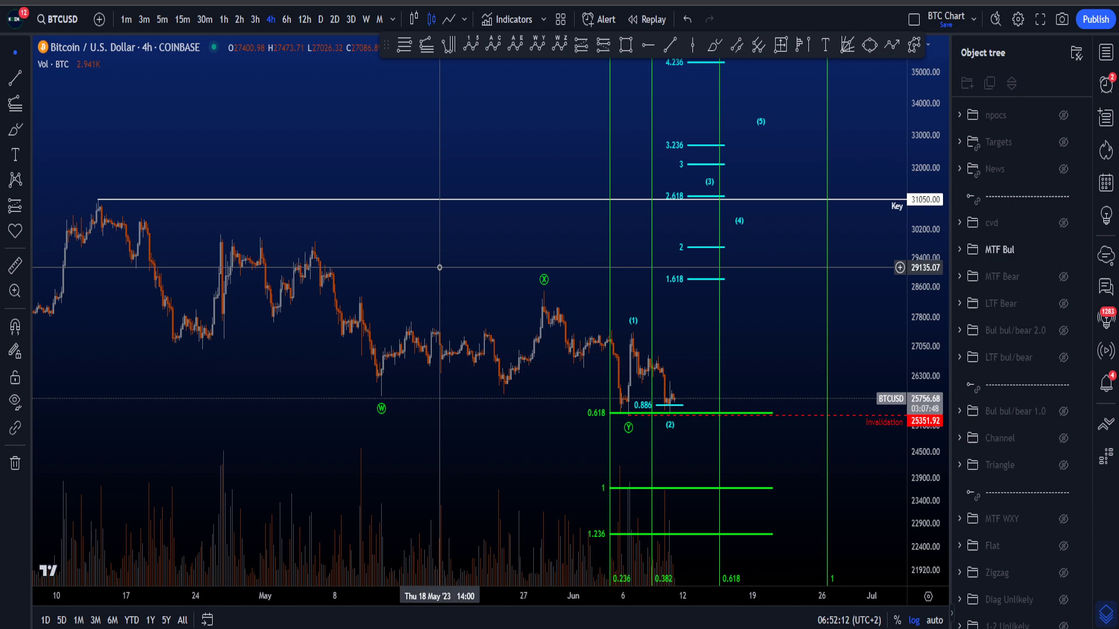
{"action": "left_click_drag", "start_coordinate": [920, 375], "coordinate": [919, 353]}
{"action": "scroll", "coordinate": [830, 336], "scroll_direction": "up", "scroll_amount": 5}
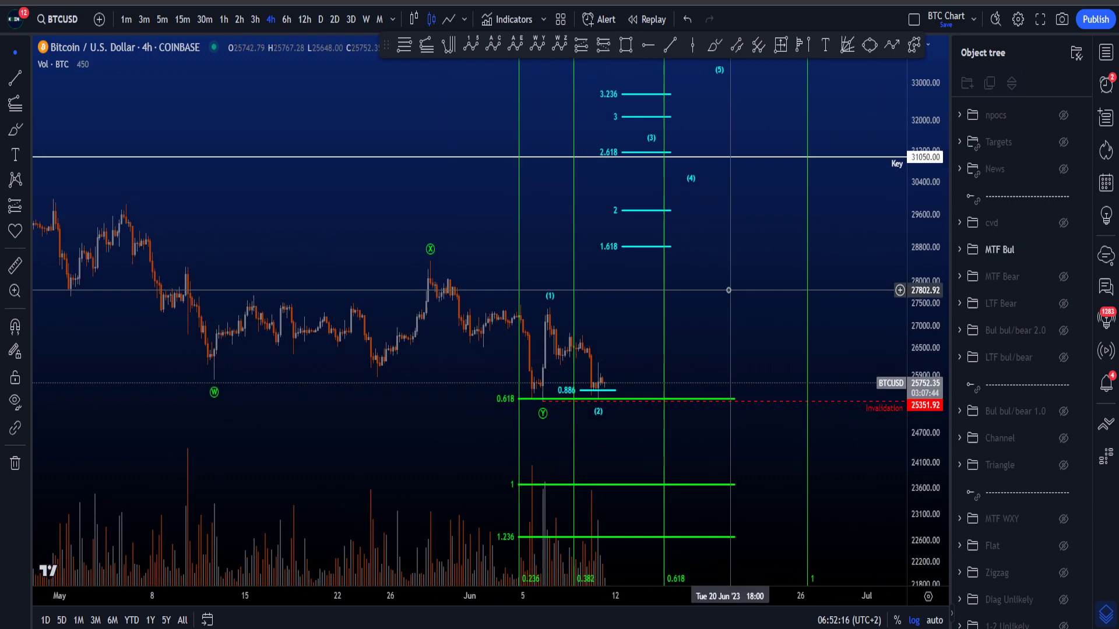
{"action": "left_click", "coordinate": [79, 64]}
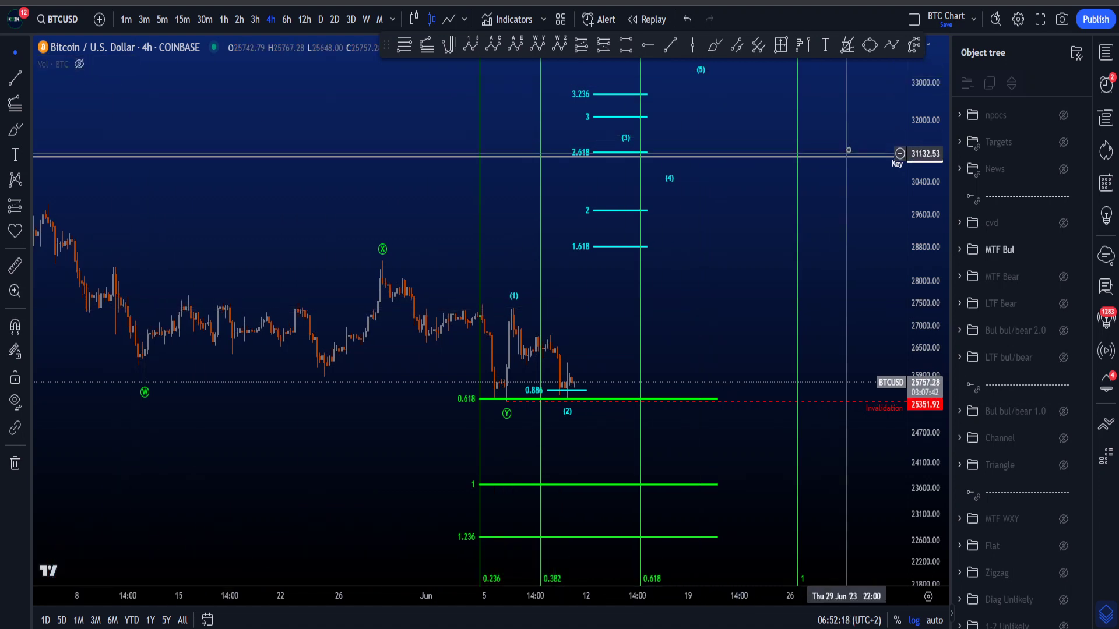
- Examine the cyan Fib extension targets for wave (3) against the Key level and the June lows
{"action": "left_click_drag", "start_coordinate": [861, 215], "coordinate": [902, 280]}
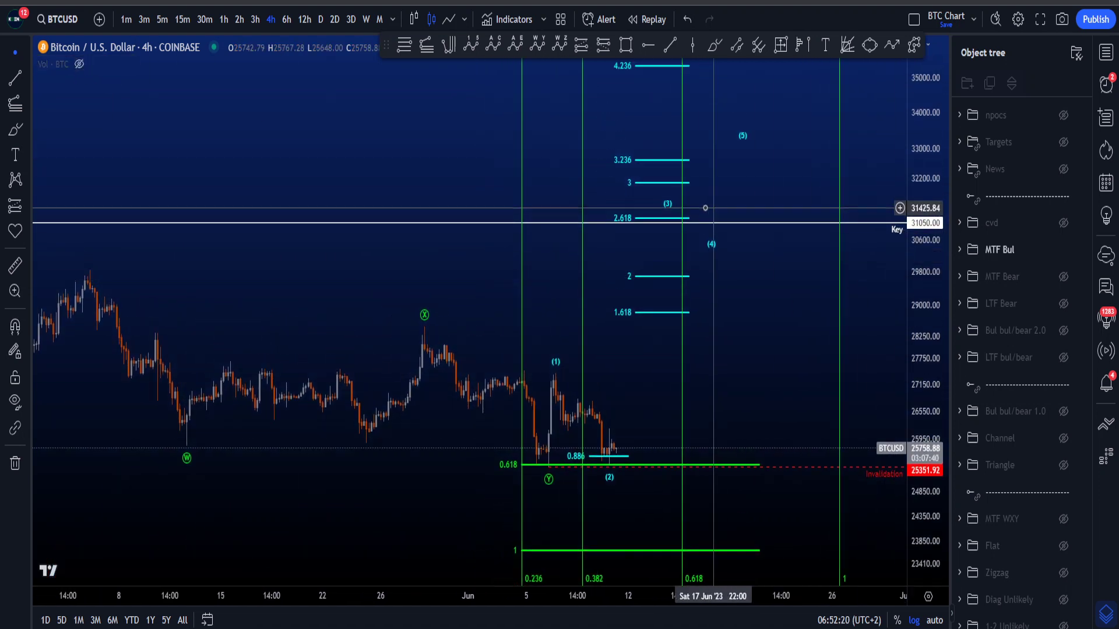
{"action": "left_click", "coordinate": [680, 218]}
{"action": "left_click_drag", "start_coordinate": [769, 287], "coordinate": [769, 219]}
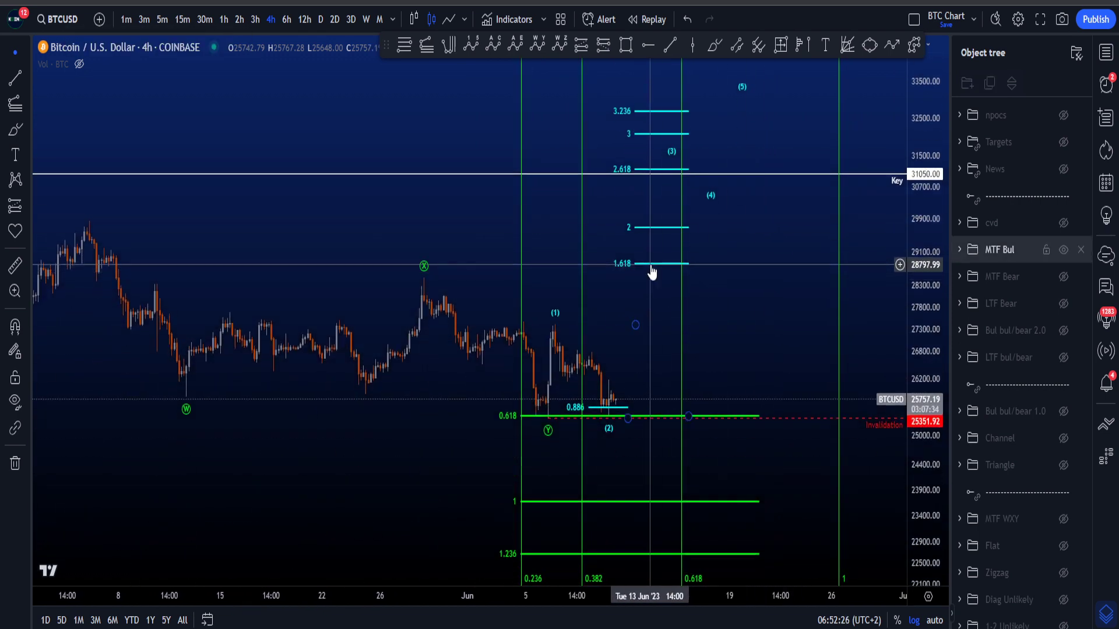
{"action": "left_click_drag", "start_coordinate": [760, 341], "coordinate": [800, 258]}
{"action": "scroll", "coordinate": [776, 260], "scroll_direction": "up", "scroll_amount": 3}
{"action": "left_click_drag", "start_coordinate": [924, 387], "coordinate": [925, 295]}
{"action": "left_click_drag", "start_coordinate": [836, 238], "coordinate": [797, 308]}
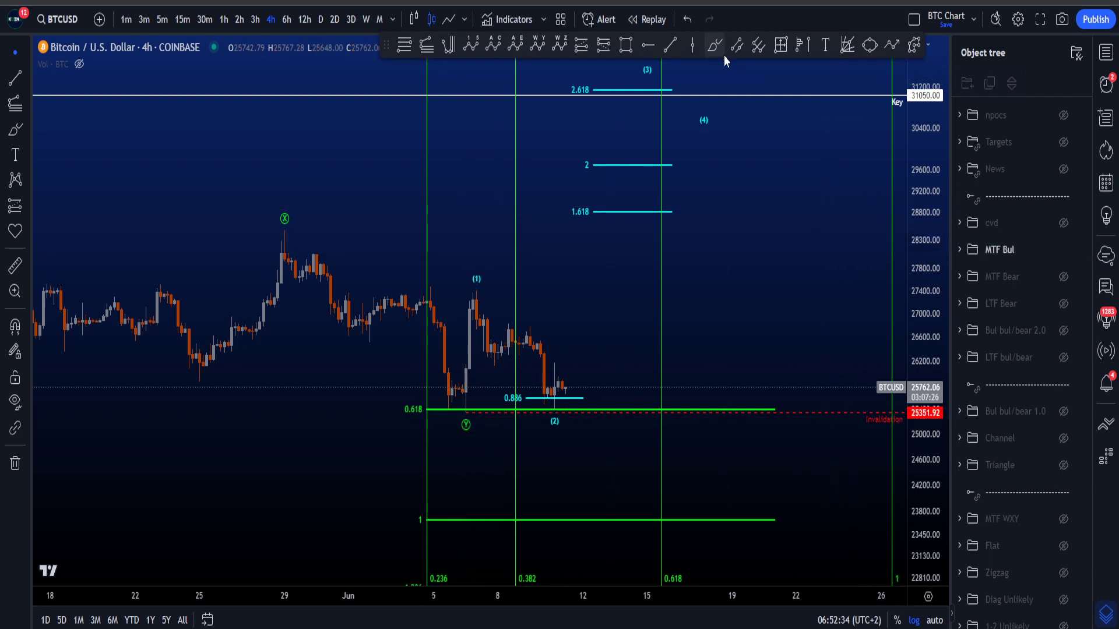
{"action": "scroll", "coordinate": [410, 303], "scroll_direction": "down", "scroll_amount": 2}
{"action": "scroll", "coordinate": [443, 320], "scroll_direction": "up", "scroll_amount": 2}
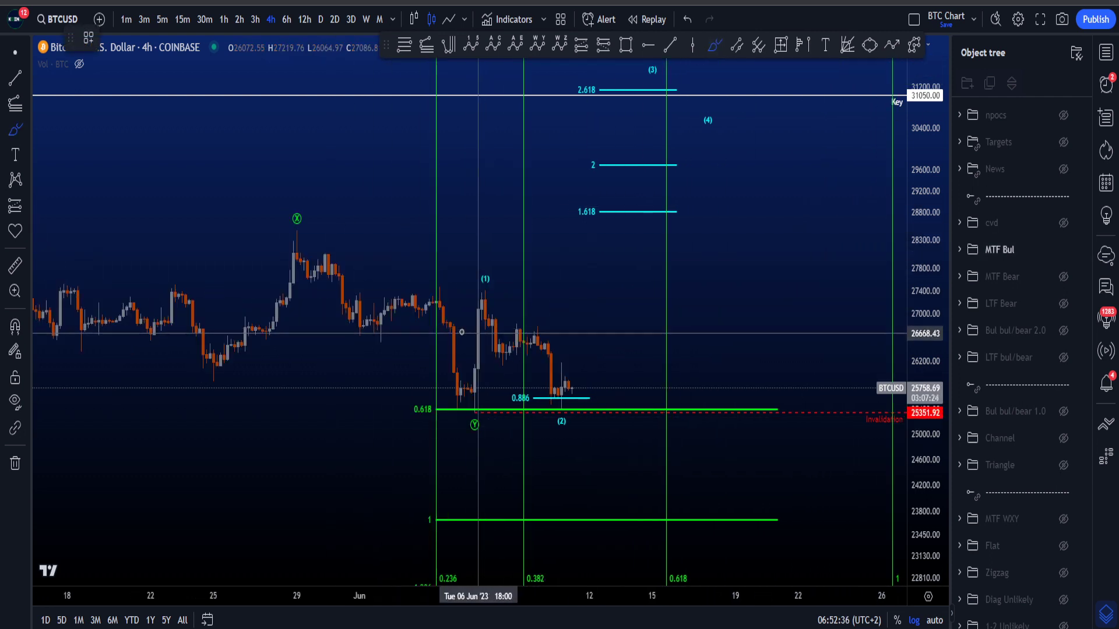
- Sketch a decline from X to Y, rally and drop below the green 1 level, undo it, and repeat with a (1)-(2)-(3) rise
{"action": "mouse_move", "coordinate": [294, 242]}
{"action": "left_mouse_down"}
{"action": "mouse_move", "coordinate": [474, 395]}
{"action": "mouse_move", "coordinate": [592, 273]}
{"action": "mouse_move", "coordinate": [662, 375]}
{"action": "mouse_move", "coordinate": [724, 544]}
{"action": "left_mouse_up"}
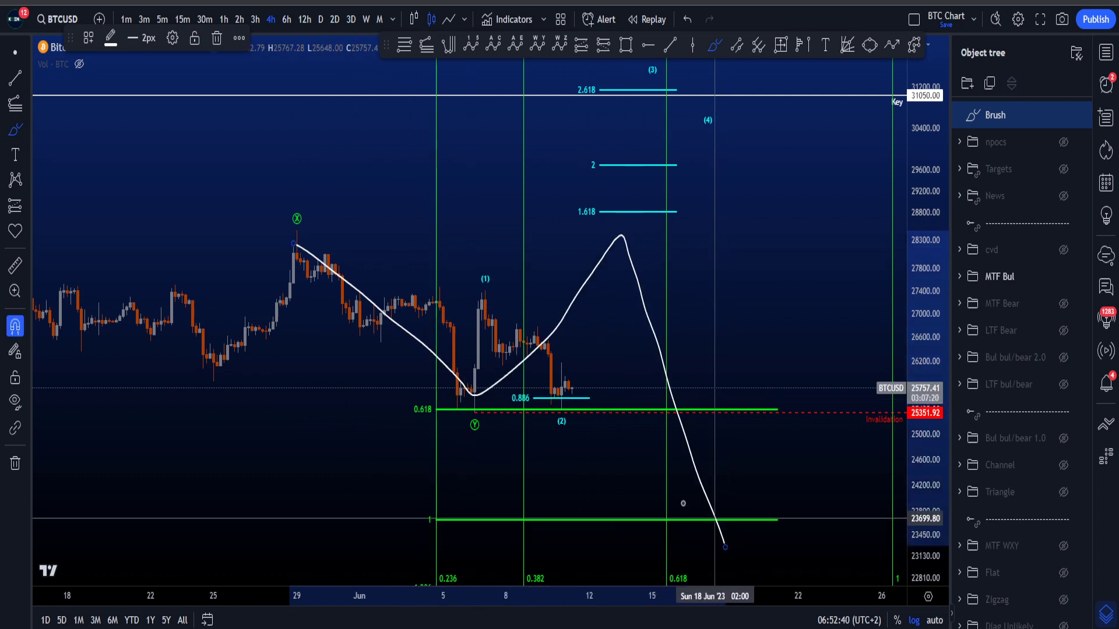
{"action": "key", "text": "ctrl+z"}
{"action": "mouse_move", "coordinate": [457, 396]}
{"action": "left_mouse_down"}
{"action": "mouse_move", "coordinate": [487, 280]}
{"action": "mouse_move", "coordinate": [589, 320]}
{"action": "mouse_move", "coordinate": [619, 232]}
{"action": "left_mouse_up"}
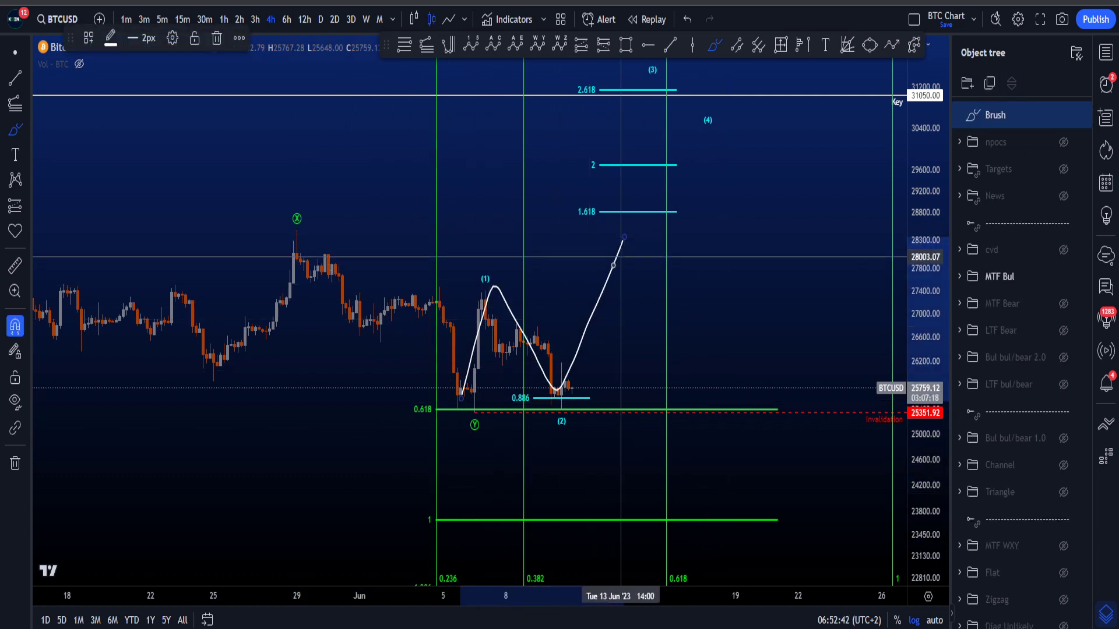
{"action": "key", "text": "ctrl+z"}
- Draw a brush loop rising from the latest candles and short strokes rising from the Y and (2) lows, undoing each one
{"action": "mouse_move", "coordinate": [564, 388]}
{"action": "left_mouse_down"}
{"action": "mouse_move", "coordinate": [617, 258]}
{"action": "mouse_move", "coordinate": [568, 330]}
{"action": "left_mouse_up"}
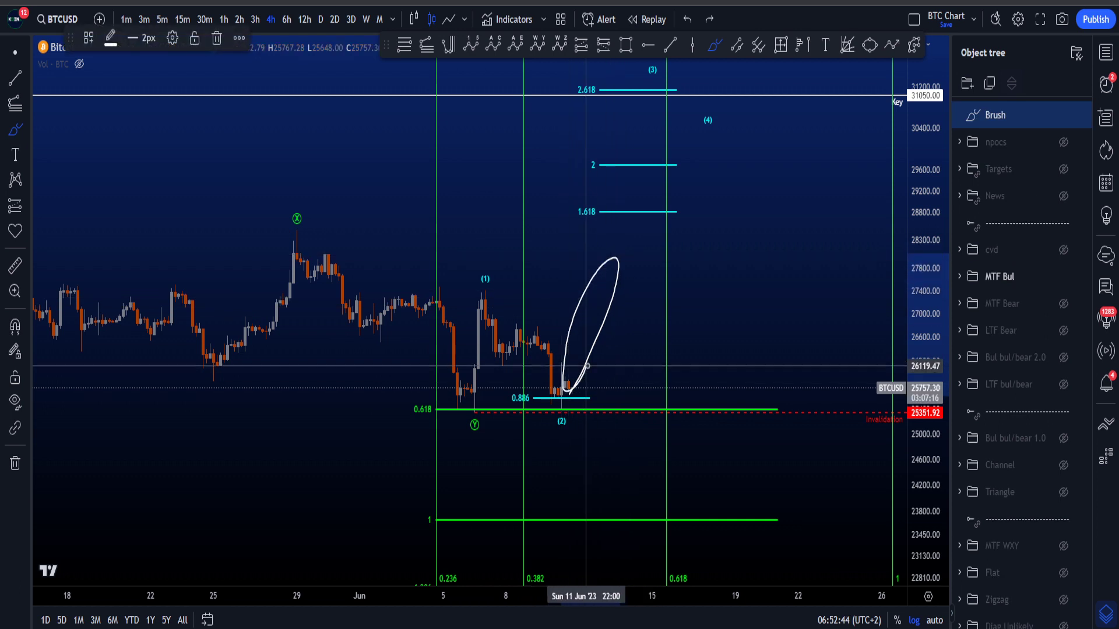
{"action": "key", "text": "ctrl+z"}
{"action": "mouse_move", "coordinate": [476, 401]}
{"action": "left_mouse_down"}
{"action": "mouse_move", "coordinate": [484, 291]}
{"action": "mouse_move", "coordinate": [487, 366]}
{"action": "left_mouse_up"}
{"action": "key", "text": "ctrl+z"}
{"action": "mouse_move", "coordinate": [562, 394]}
{"action": "left_mouse_down"}
{"action": "mouse_move", "coordinate": [607, 260]}
{"action": "mouse_move", "coordinate": [604, 319]}
{"action": "left_mouse_up"}
{"action": "key", "text": "ctrl+z"}
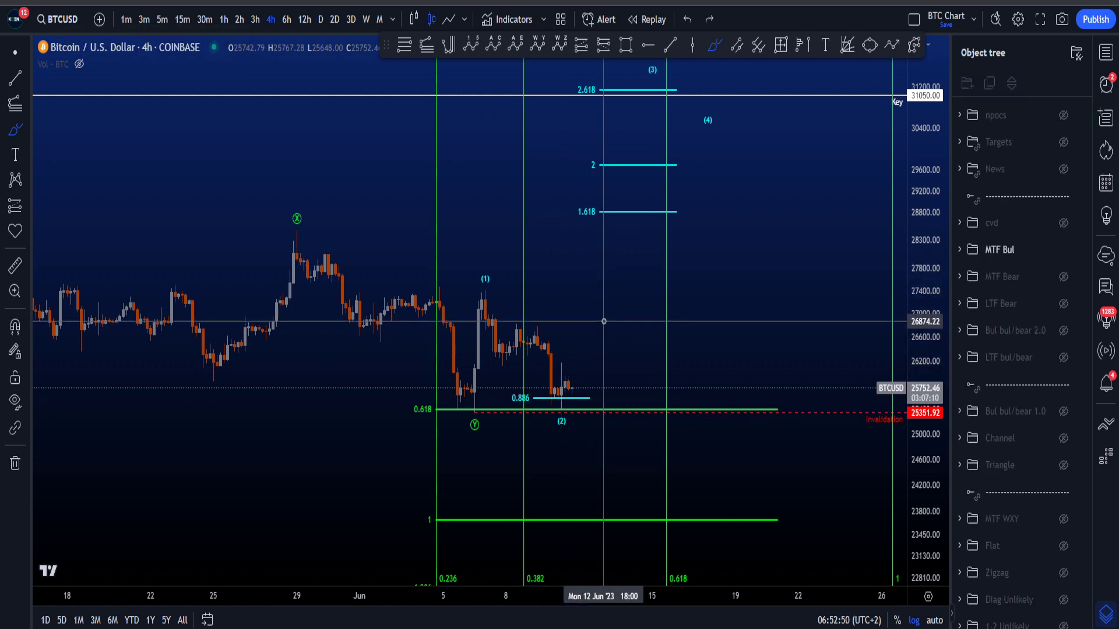
- Sketch rises from the (2) and Y lows plus a rally to the 1.618 level, undo them all, and put the brush away
{"action": "left_click_drag", "start_coordinate": [560, 395], "coordinate": [635, 279]}
{"action": "left_click_drag", "start_coordinate": [467, 396], "coordinate": [488, 304]}
{"action": "key", "text": "ctrl+z"}
{"action": "key", "text": "ctrl+z"}
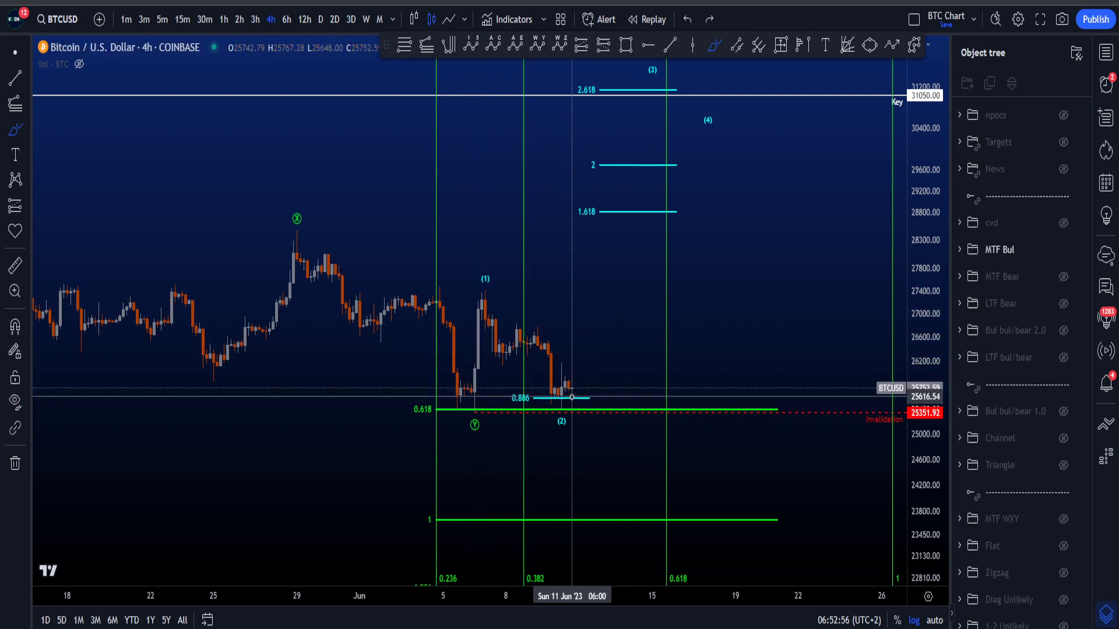
{"action": "left_click_drag", "start_coordinate": [572, 389], "coordinate": [687, 212]}
{"action": "key", "text": "ctrl+z"}
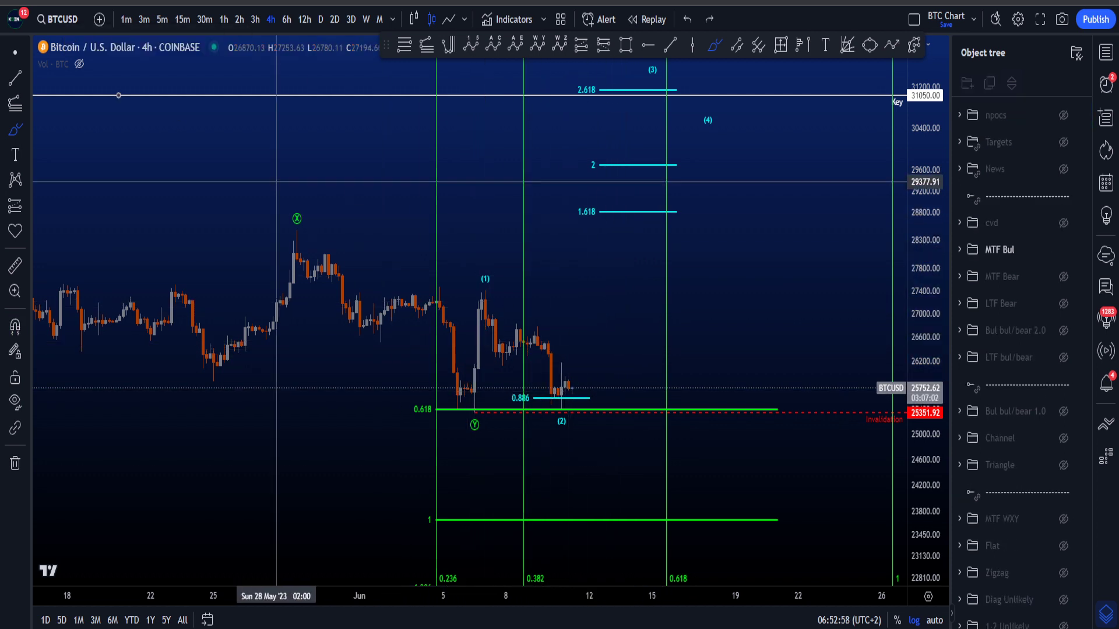
{"action": "left_click", "coordinate": [10, 55]}
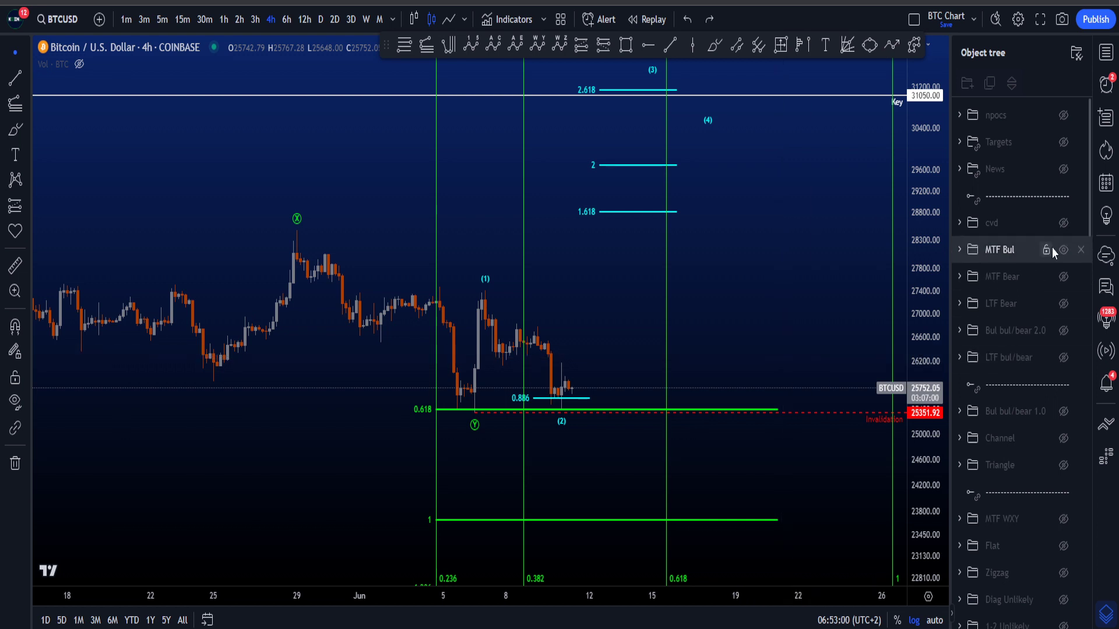
- Hide the MTF Bul drawing group, show the MTF Bear group, and fit its lower Fib levels into view
{"action": "left_click", "coordinate": [1063, 249]}
{"action": "left_click", "coordinate": [1063, 277]}
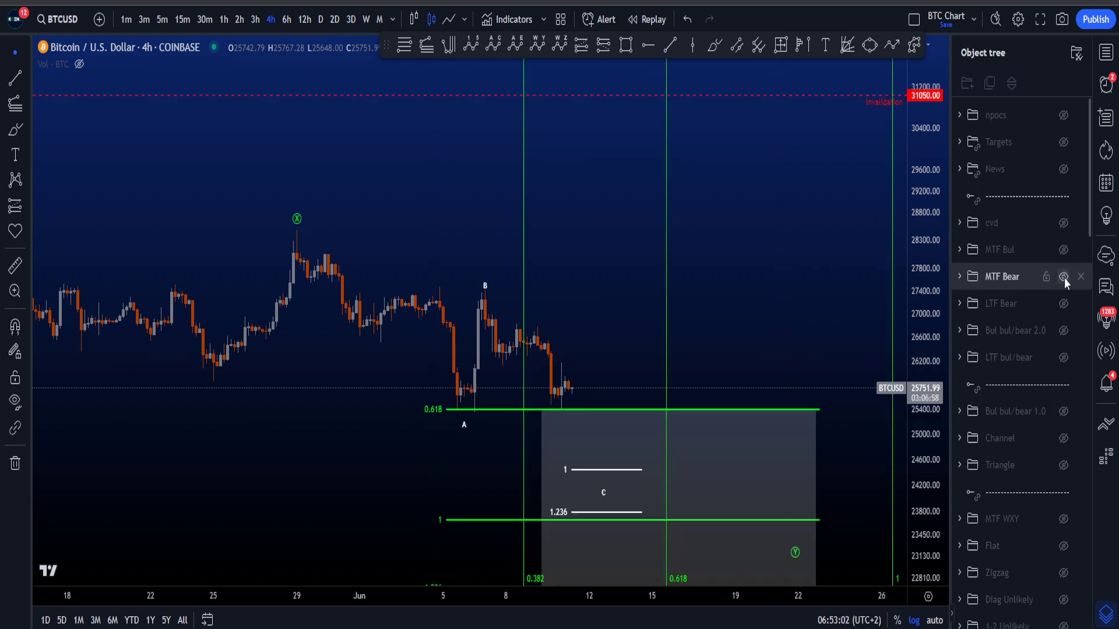
{"action": "scroll", "coordinate": [927, 365], "scroll_direction": "down", "scroll_amount": 2}
{"action": "left_click_drag", "start_coordinate": [926, 366], "coordinate": [927, 315]}
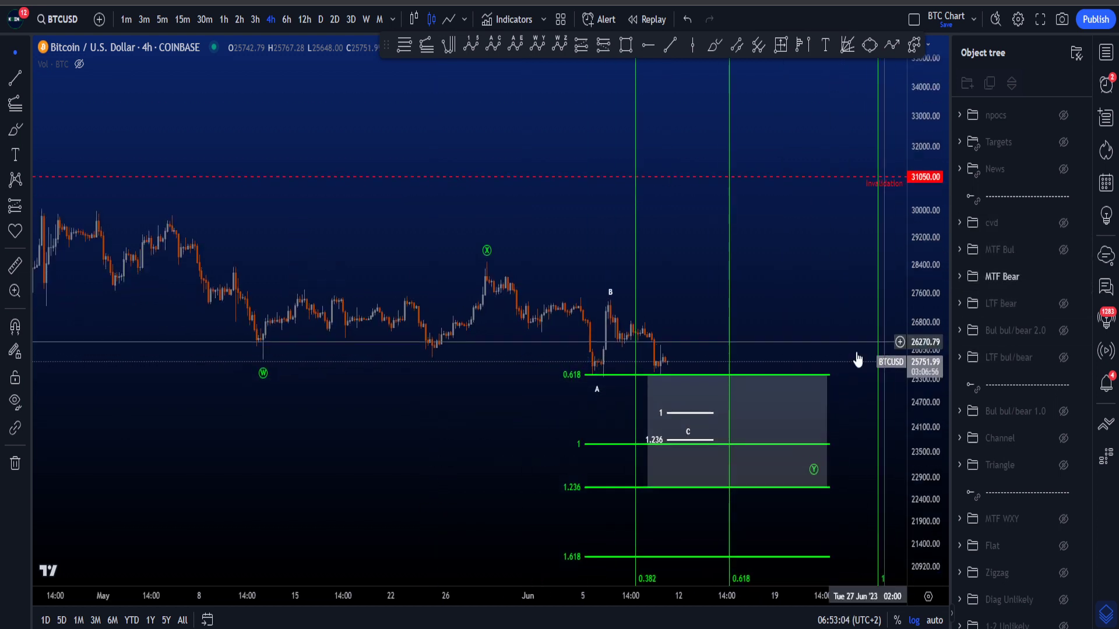
- Move the B label up and forward beyond the latest candles, sketch a brush path from X down toward C, and undo the sketch
{"action": "scroll", "coordinate": [839, 341], "scroll_direction": "up", "scroll_amount": 2}
{"action": "mouse_move", "coordinate": [548, 301]}
{"action": "left_mouse_down"}
{"action": "mouse_move", "coordinate": [576, 277]}
{"action": "mouse_move", "coordinate": [623, 286]}
{"action": "left_mouse_up"}
{"action": "left_click", "coordinate": [714, 45]}
{"action": "mouse_move", "coordinate": [408, 270]}
{"action": "left_mouse_down"}
{"action": "mouse_move", "coordinate": [461, 314]}
{"action": "mouse_move", "coordinate": [554, 304]}
{"action": "mouse_move", "coordinate": [623, 274]}
{"action": "mouse_move", "coordinate": [673, 428]}
{"action": "left_mouse_up"}
{"action": "key", "text": "ctrl+z"}
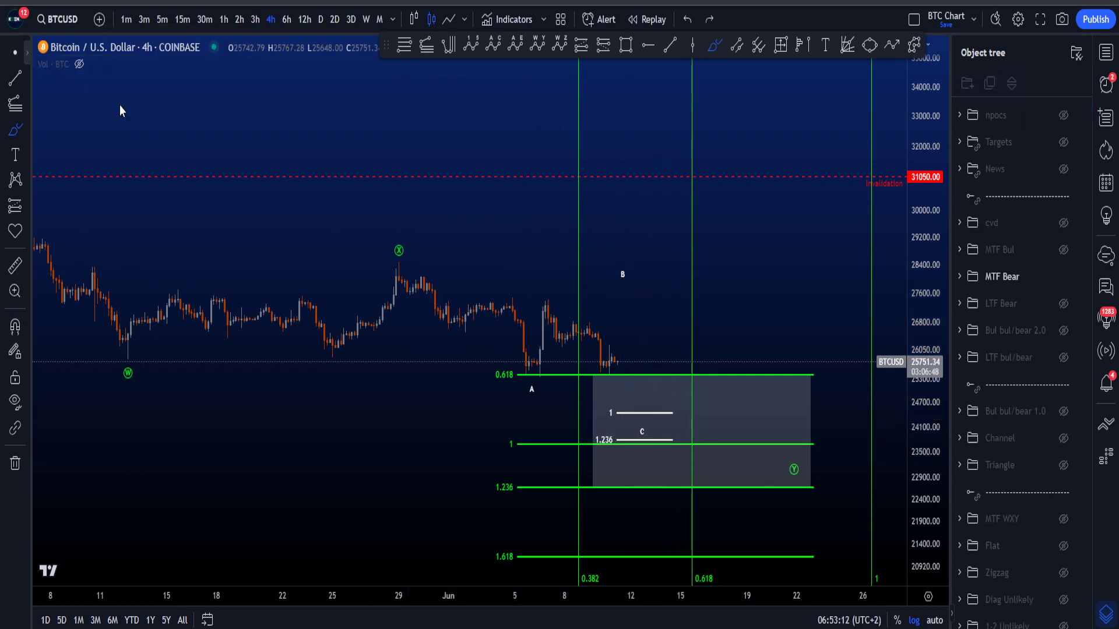
- Return the B label to the 7 June high, sketch a brush path from X down to the C target area, and undo the sketch
{"action": "left_click_drag", "start_coordinate": [623, 285], "coordinate": [548, 299]}
{"action": "left_click", "coordinate": [714, 44]}
{"action": "mouse_move", "coordinate": [415, 286]}
{"action": "left_mouse_down"}
{"action": "mouse_move", "coordinate": [490, 332]}
{"action": "mouse_move", "coordinate": [551, 303]}
{"action": "mouse_move", "coordinate": [658, 458]}
{"action": "left_mouse_up"}
{"action": "key", "text": "ctrl+z"}
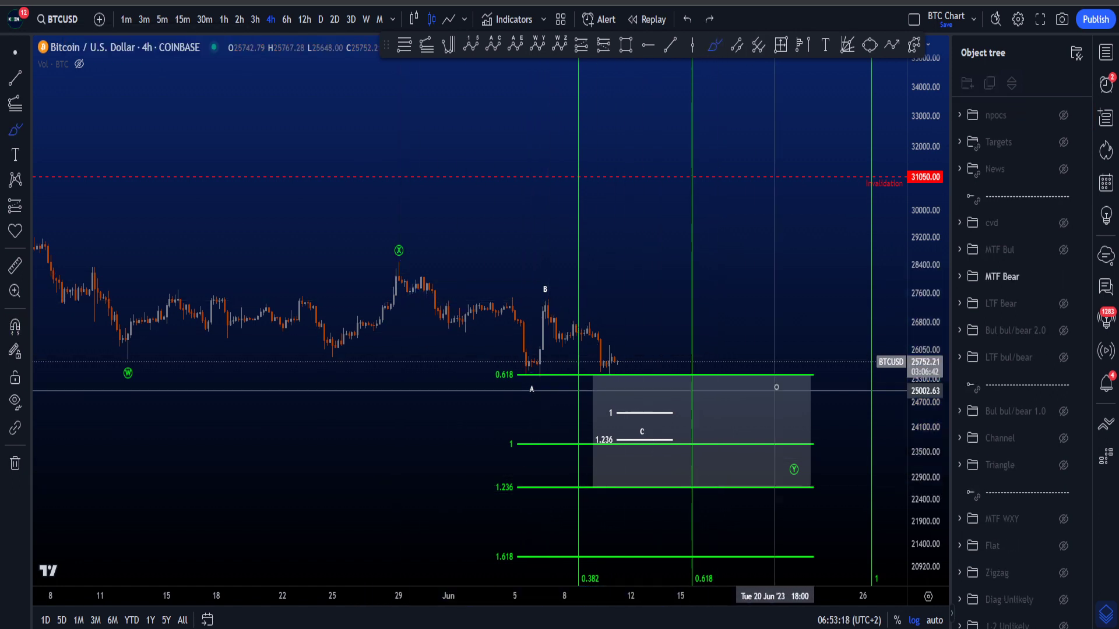
- Hide the MTF Bear group, show the cvd group, and switch the chart to the 1-hour timeframe
{"action": "left_click", "coordinate": [1063, 277]}
{"action": "left_click", "coordinate": [1063, 223]}
{"action": "left_click_drag", "start_coordinate": [934, 421], "coordinate": [933, 349]}
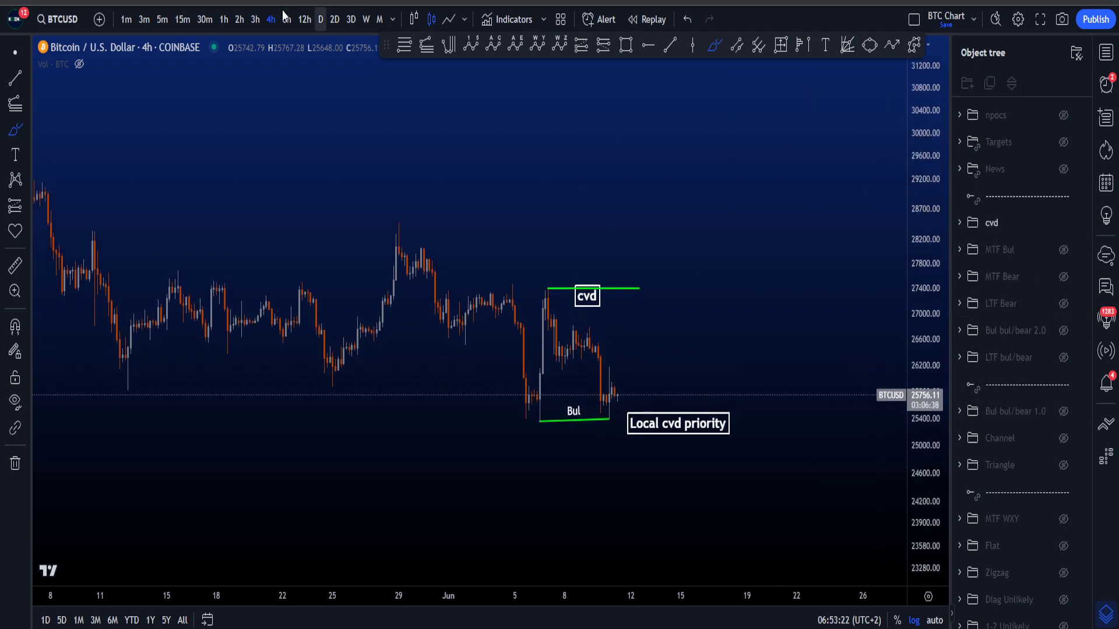
{"action": "left_click", "coordinate": [224, 22]}
{"action": "left_click_drag", "start_coordinate": [928, 522], "coordinate": [928, 478]}
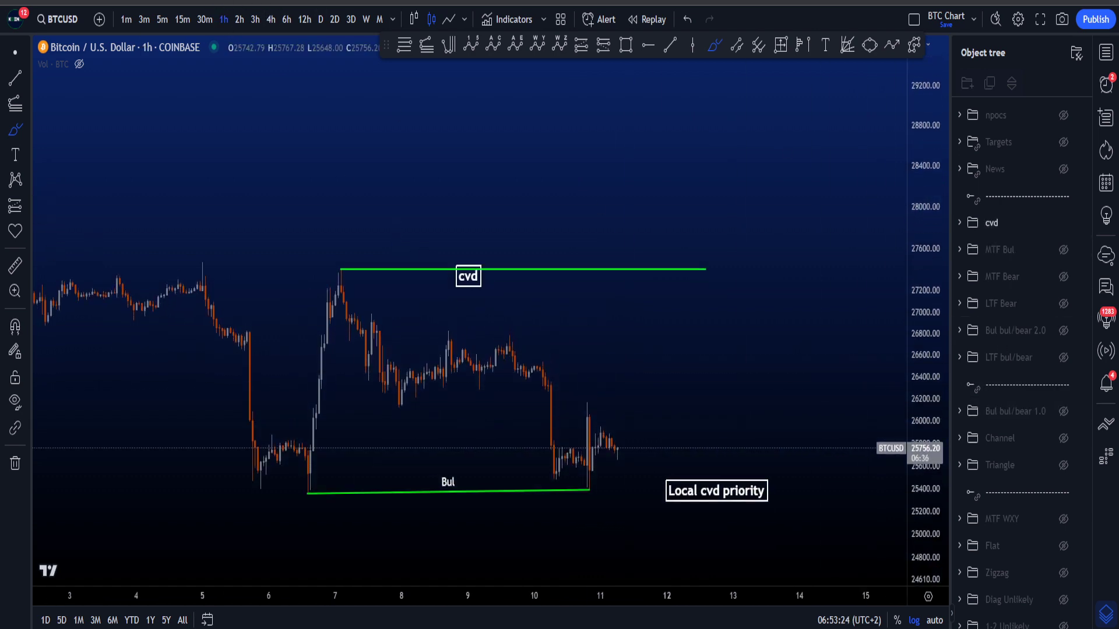
- Mark the span between the two June lows along the Bul line with the brush, and undo it
{"action": "left_click_drag", "start_coordinate": [642, 319], "coordinate": [616, 224]}
{"action": "left_click", "coordinate": [713, 46]}
{"action": "mouse_move", "coordinate": [286, 385]}
{"action": "left_mouse_down"}
{"action": "mouse_move", "coordinate": [288, 395]}
{"action": "mouse_move", "coordinate": [569, 372]}
{"action": "mouse_move", "coordinate": [565, 387]}
{"action": "left_mouse_up"}
{"action": "key", "text": "ctrl+z"}
- Draw a brush stroke beneath the Bul line and undo it, and circle the 7 June high at the cvd line and undo it
{"action": "left_click_drag", "start_coordinate": [318, 427], "coordinate": [615, 523]}
{"action": "key", "text": "ctrl+z"}
{"action": "left_click_drag", "start_coordinate": [316, 163], "coordinate": [318, 165]}
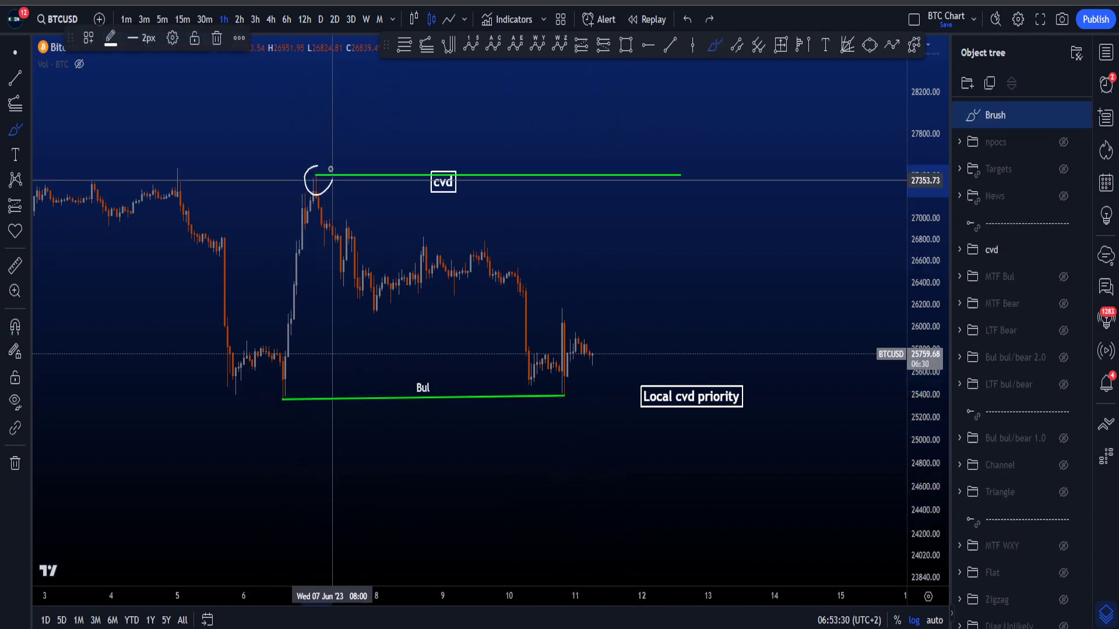
{"action": "key", "text": "ctrl+z"}
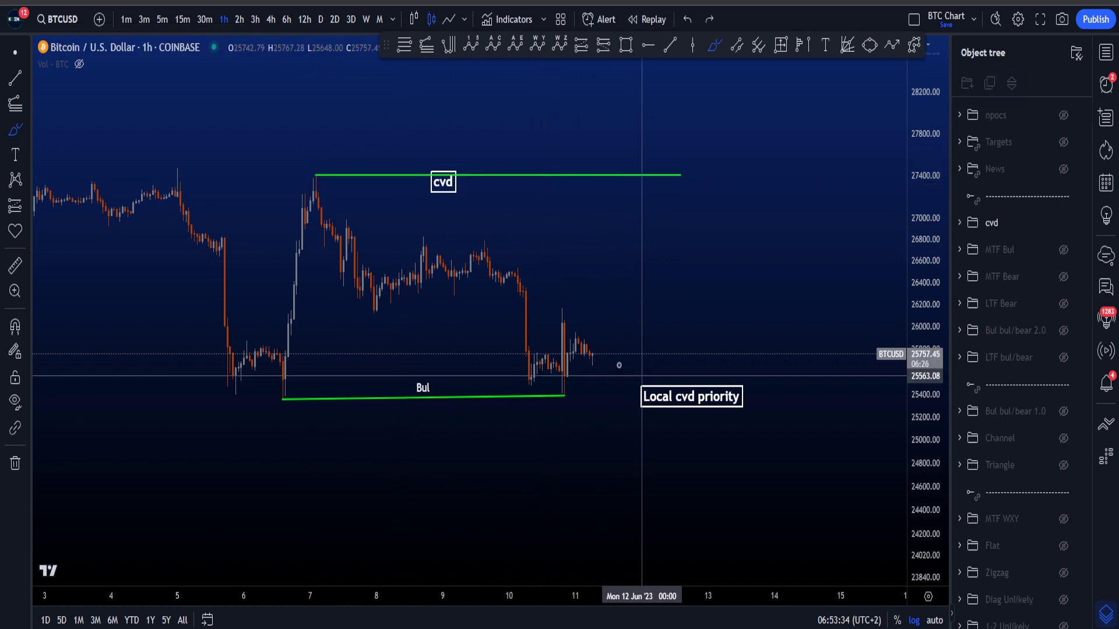
- Brush-mark the drop from the 9 June high to the 10 June low, then the 10 June spike, undoing each stroke
{"action": "mouse_move", "coordinate": [484, 260]}
{"action": "left_mouse_down"}
{"action": "mouse_move", "coordinate": [519, 299]}
{"action": "mouse_move", "coordinate": [539, 378]}
{"action": "left_mouse_up"}
{"action": "key", "text": "ctrl+z"}
{"action": "mouse_move", "coordinate": [563, 309]}
{"action": "left_mouse_down"}
{"action": "mouse_move", "coordinate": [558, 392]}
{"action": "mouse_move", "coordinate": [563, 302]}
{"action": "left_mouse_up"}
{"action": "key", "text": "ctrl+z"}
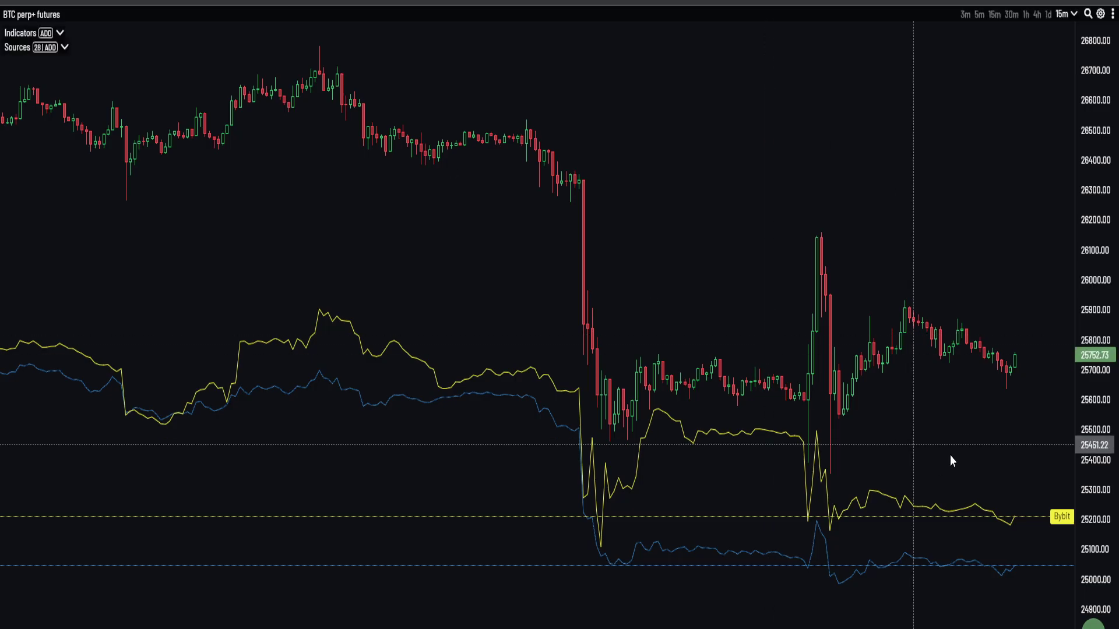
- Switch to the BTC perp+ futures chart, load the 15-minute timeframe, and frame the latest candles with the cvd lines
{"action": "left_click_drag", "start_coordinate": [939, 459], "coordinate": [702, 320]}
{"action": "left_click", "coordinate": [1000, 17]}
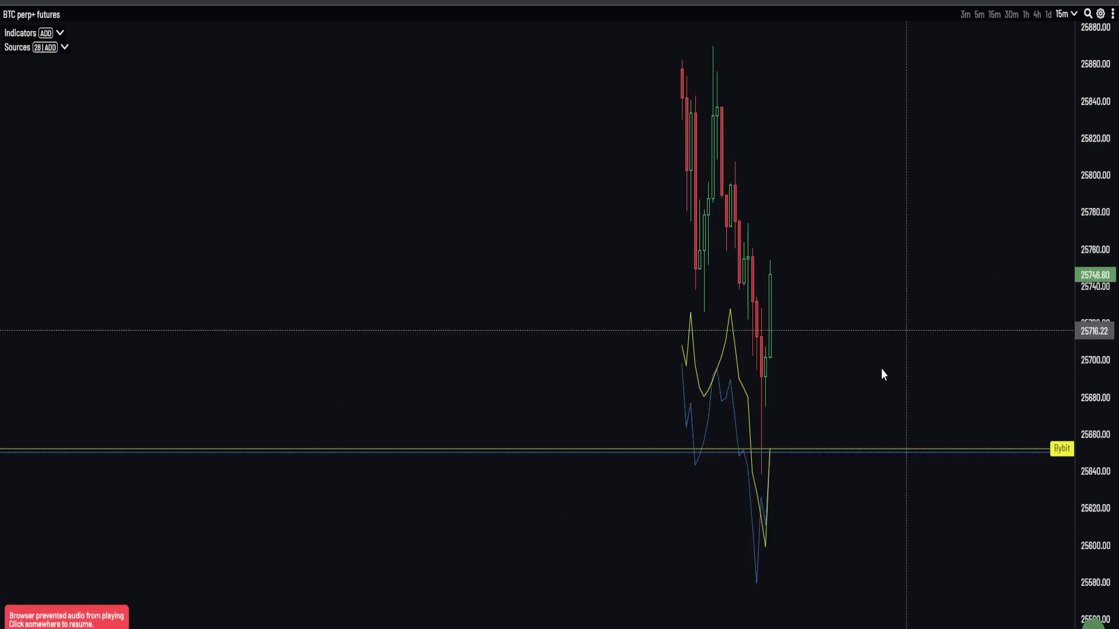
{"action": "scroll", "coordinate": [893, 372], "scroll_direction": "up", "scroll_amount": 3}
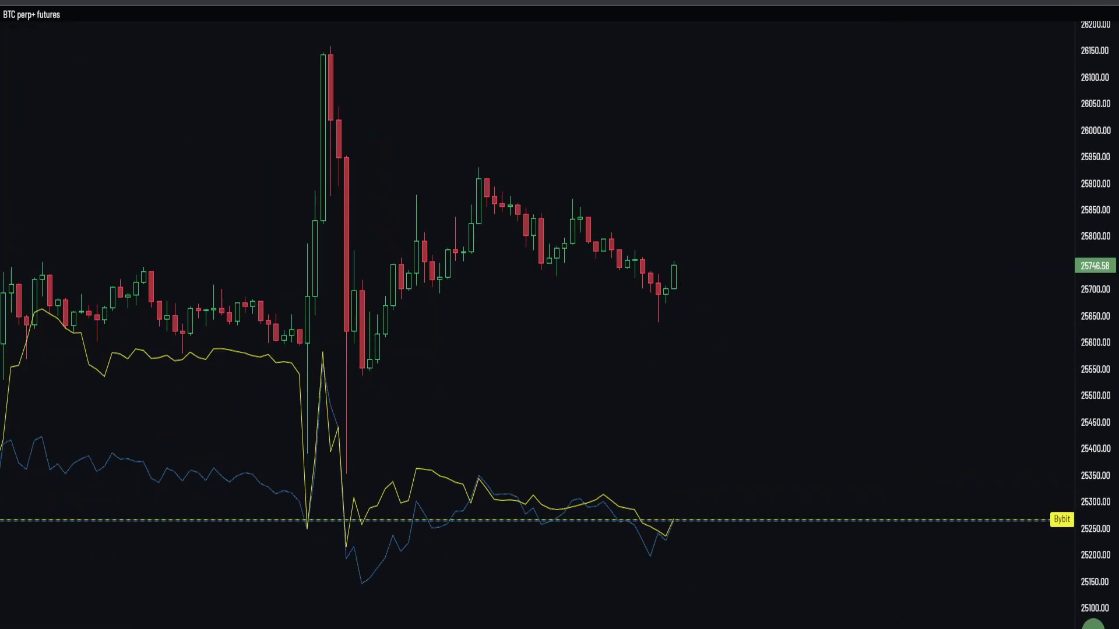
{"action": "left_click_drag", "start_coordinate": [1088, 175], "coordinate": [1088, 226]}
{"action": "scroll", "coordinate": [715, 264], "scroll_direction": "up", "scroll_amount": 3}
{"action": "left_click_drag", "start_coordinate": [760, 263], "coordinate": [745, 262]}
{"action": "scroll", "coordinate": [734, 263], "scroll_direction": "up", "scroll_amount": 1}
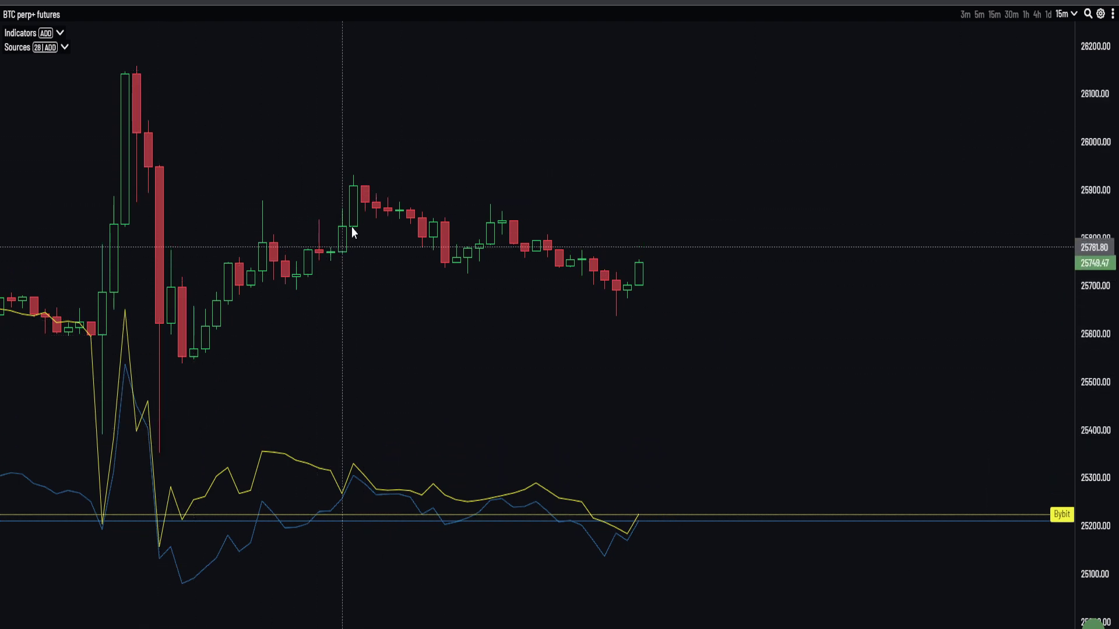
- Compare the price swings since the last sharp drop with the yellow and blue cvd lines on the 15-minute futures chart
{"action": "scroll", "coordinate": [681, 311], "scroll_direction": "up", "scroll_amount": 2}
{"action": "left_click_drag", "start_coordinate": [667, 307], "coordinate": [624, 330]}
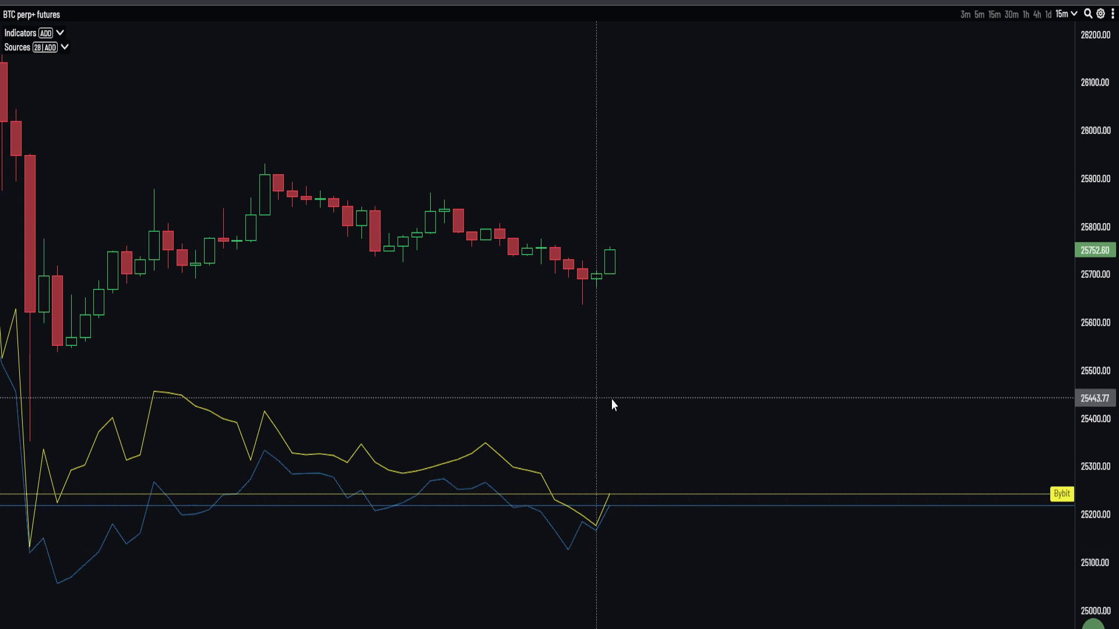
{"action": "scroll", "coordinate": [680, 333], "scroll_direction": "down", "scroll_amount": 3}
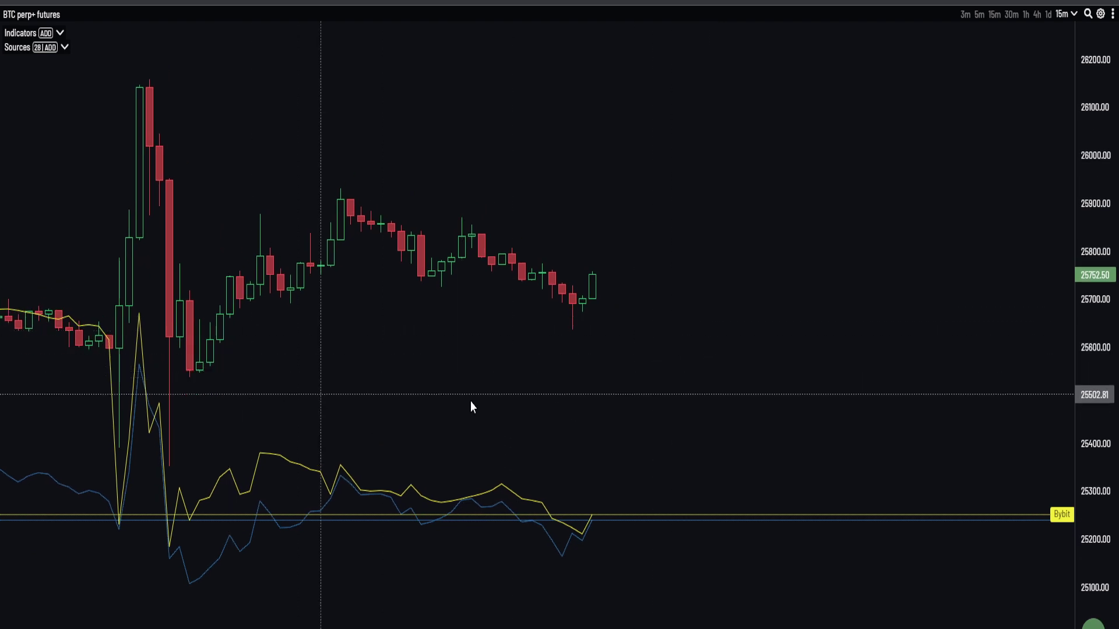
{"action": "scroll", "coordinate": [550, 386], "scroll_direction": "up", "scroll_amount": 2}
{"action": "left_click_drag", "start_coordinate": [556, 377], "coordinate": [532, 381]}
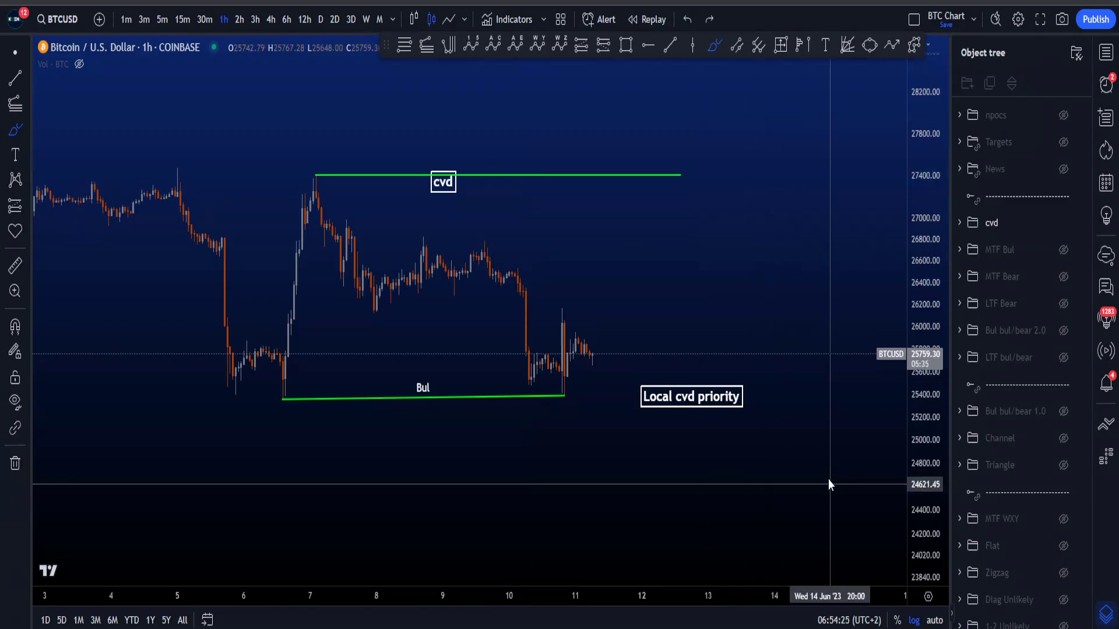
- Switch back to the TradingView BTCUSD chart and show the npocs group
{"action": "left_click_drag", "start_coordinate": [829, 481], "coordinate": [827, 455]}
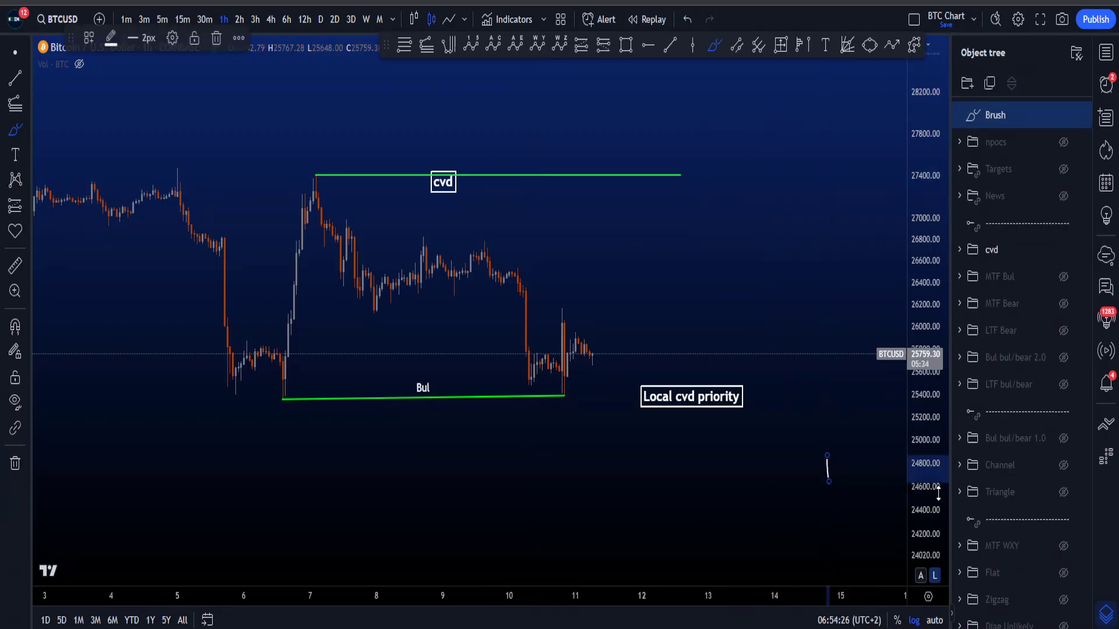
{"action": "key", "text": "ctrl+z"}
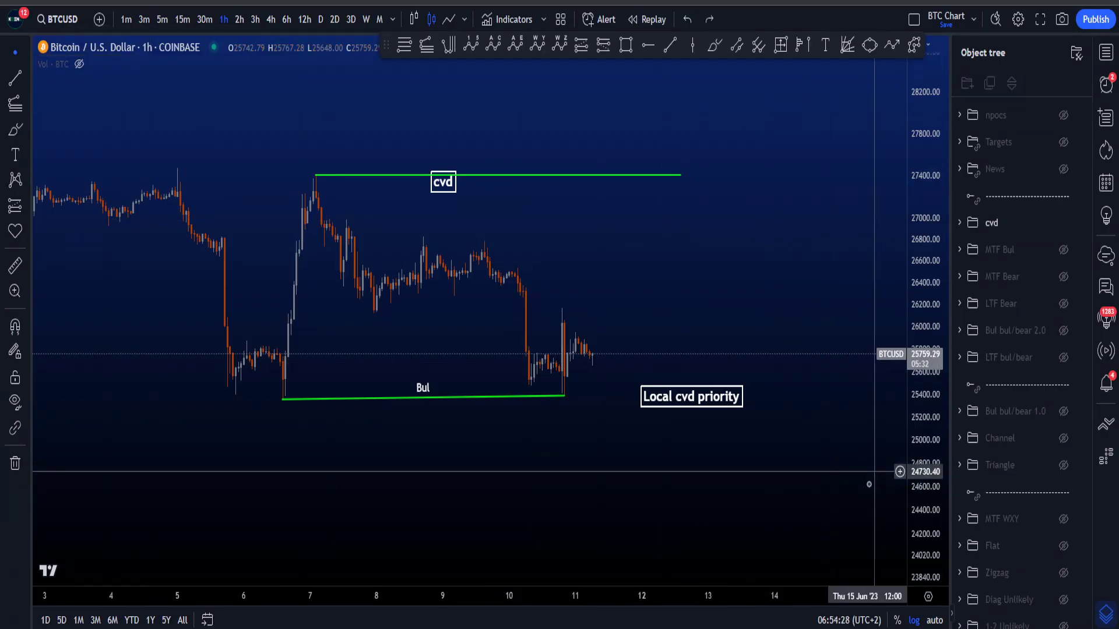
{"action": "scroll", "coordinate": [879, 459], "scroll_direction": "up", "scroll_amount": 3}
{"action": "scroll", "coordinate": [1016, 432], "scroll_direction": "down", "scroll_amount": 8}
{"action": "scroll", "coordinate": [1015, 432], "scroll_direction": "down", "scroll_amount": 2}
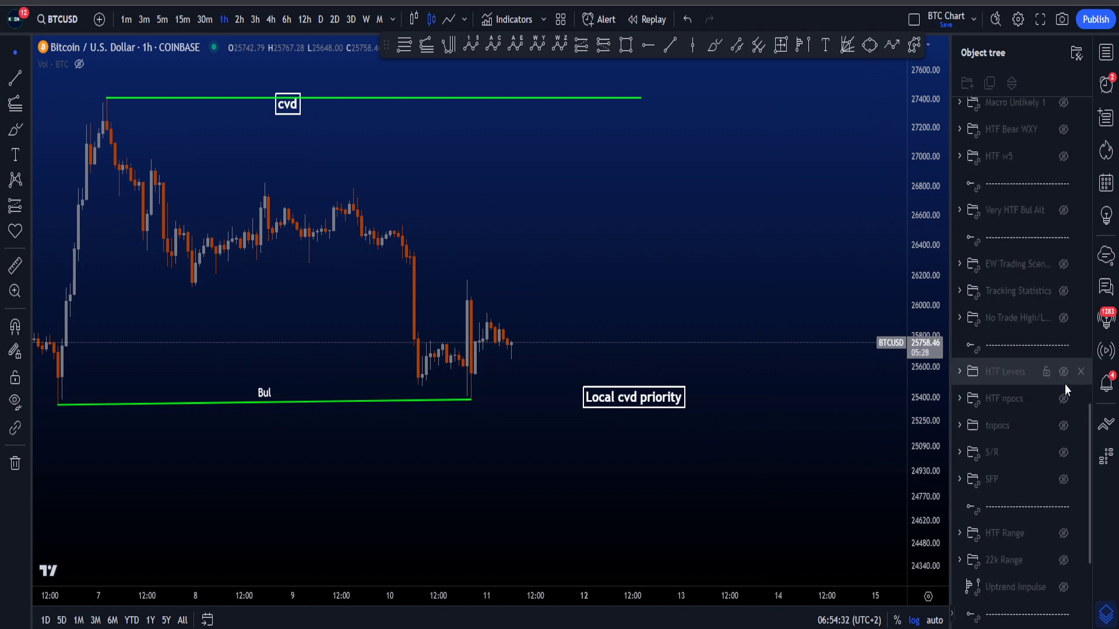
{"action": "scroll", "coordinate": [1030, 431], "scroll_direction": "up", "scroll_amount": 8}
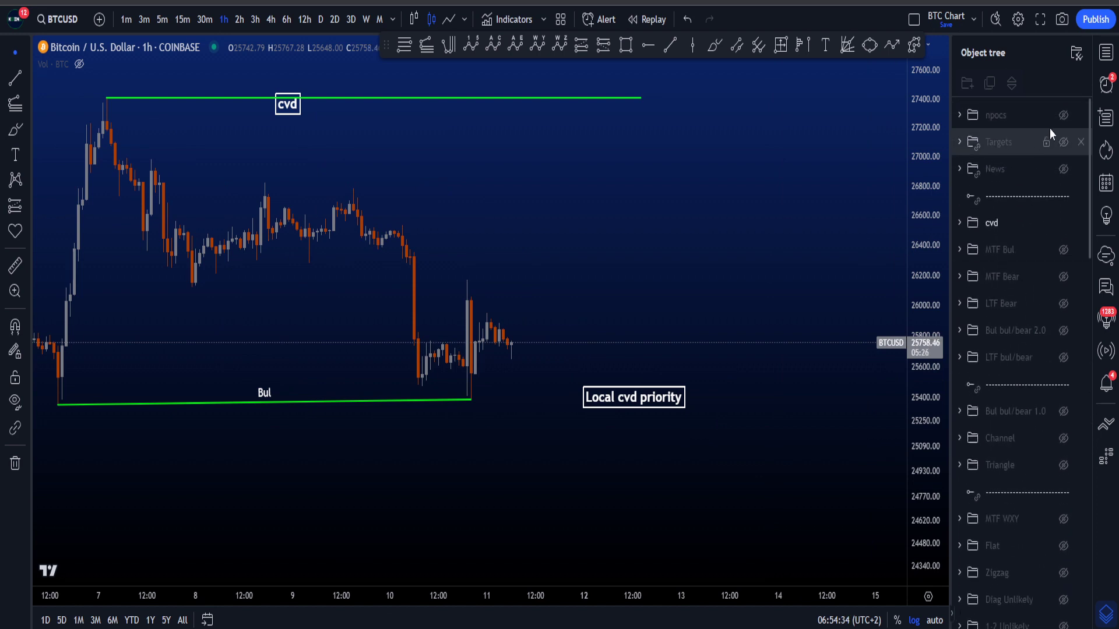
{"action": "left_click_drag", "start_coordinate": [740, 423], "coordinate": [784, 416]}
{"action": "left_click_drag", "start_coordinate": [918, 529], "coordinate": [919, 56]}
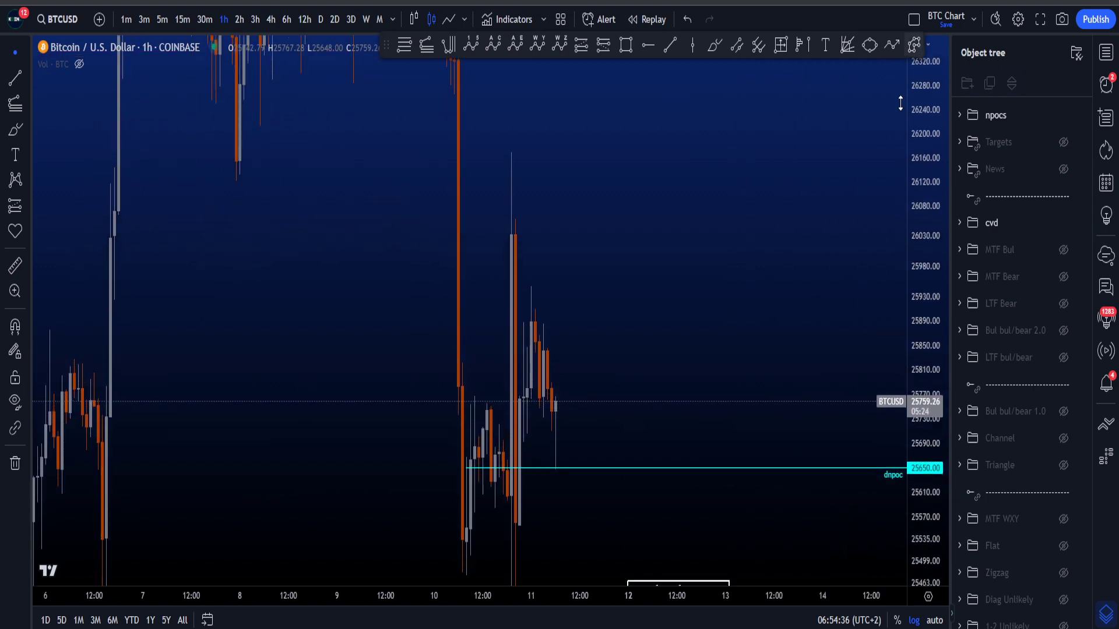
- Examine how the latest 1-hour candles react at the 25650 dnpoc level above the Bul line
{"action": "left_click_drag", "start_coordinate": [811, 337], "coordinate": [857, 236]}
{"action": "scroll", "coordinate": [662, 433], "scroll_direction": "up", "scroll_amount": 5}
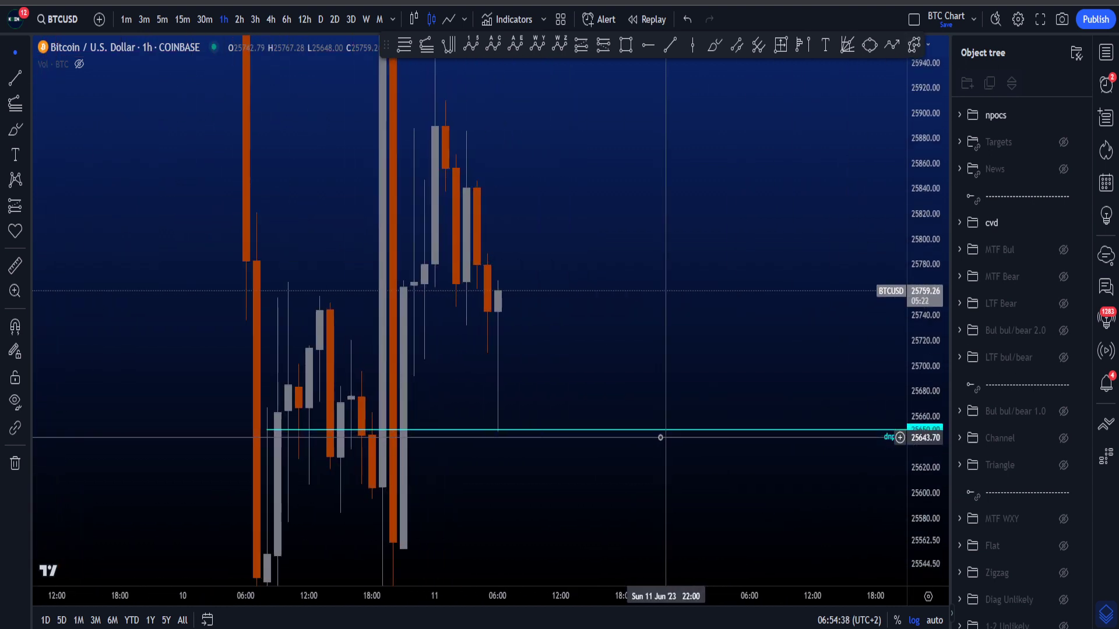
{"action": "left_click_drag", "start_coordinate": [935, 235], "coordinate": [907, 466]}
{"action": "left_click_drag", "start_coordinate": [941, 356], "coordinate": [939, 384]}
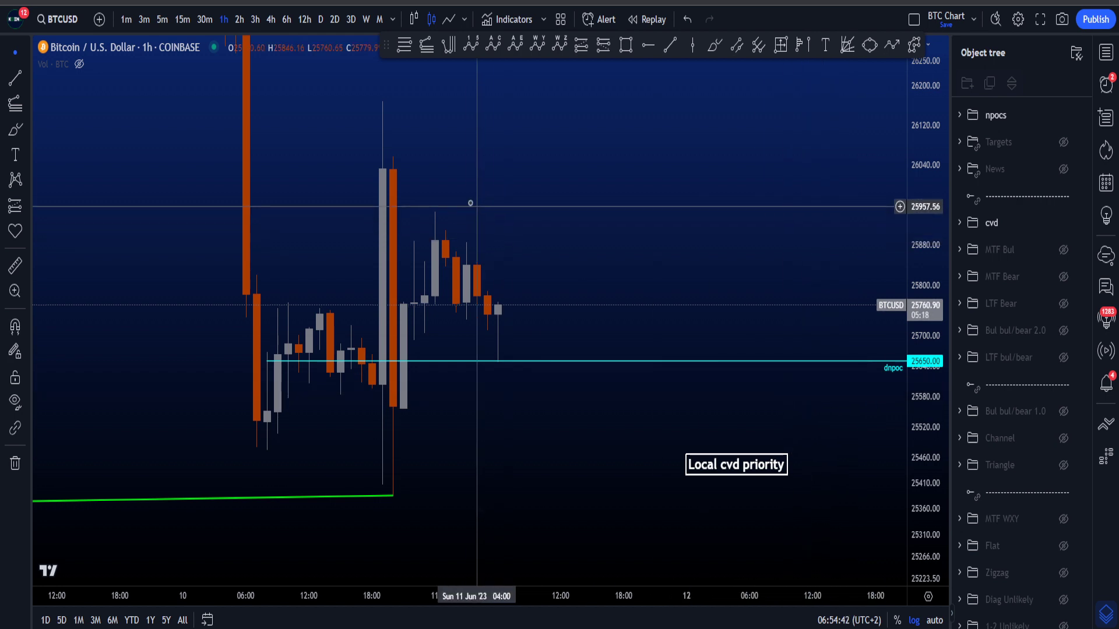
{"action": "scroll", "coordinate": [858, 170], "scroll_direction": "up", "scroll_amount": 2}
{"action": "left_click_drag", "start_coordinate": [914, 167], "coordinate": [902, 269]}
{"action": "left_click_drag", "start_coordinate": [810, 230], "coordinate": [772, 188]}
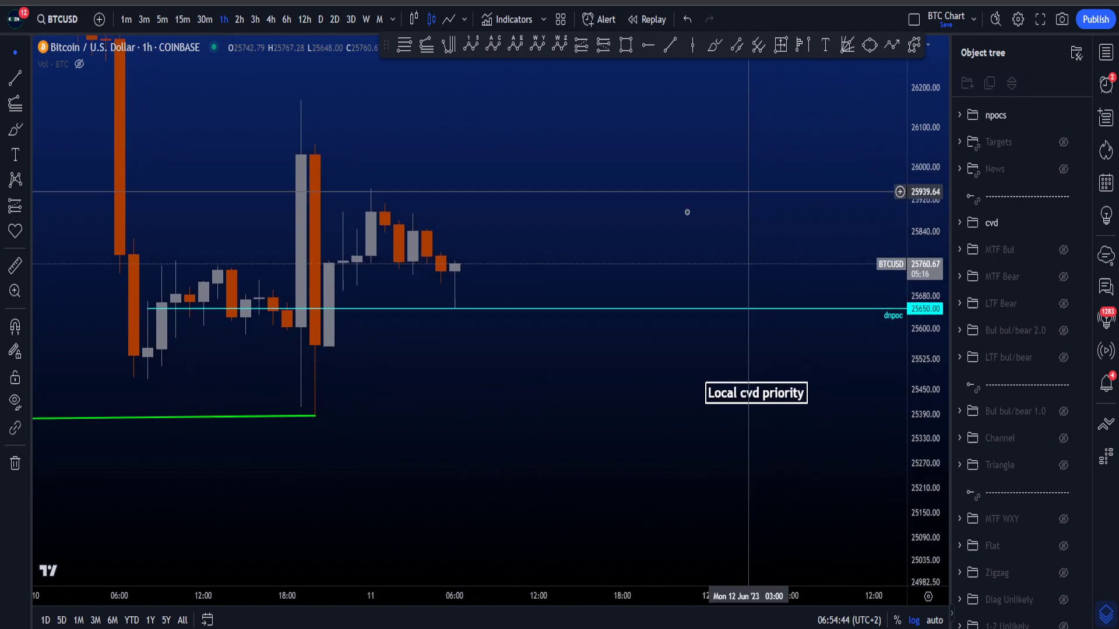
{"action": "scroll", "coordinate": [541, 350], "scroll_direction": "down", "scroll_amount": 2}
{"action": "scroll", "coordinate": [547, 351], "scroll_direction": "down", "scroll_amount": 1}
{"action": "left_click_drag", "start_coordinate": [596, 348], "coordinate": [497, 389]}
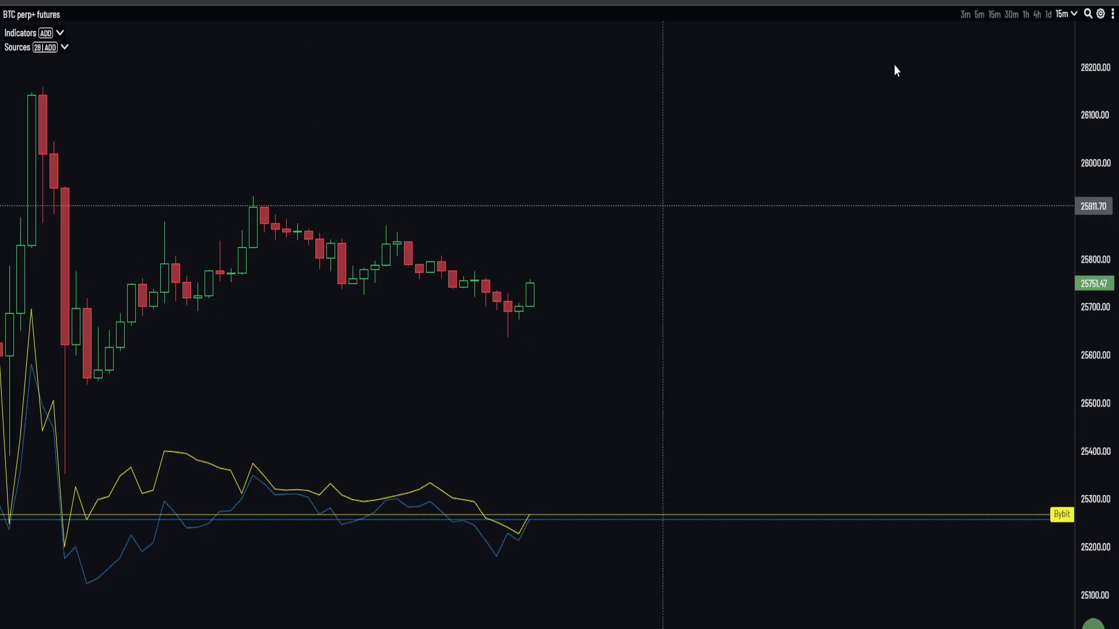
- Switch to the BTC perp+ futures chart and compare price with the cvd lines on the 5-minute timeframe
{"action": "left_click", "coordinate": [979, 14]}
{"action": "scroll", "coordinate": [711, 342], "scroll_direction": "down", "scroll_amount": 3}
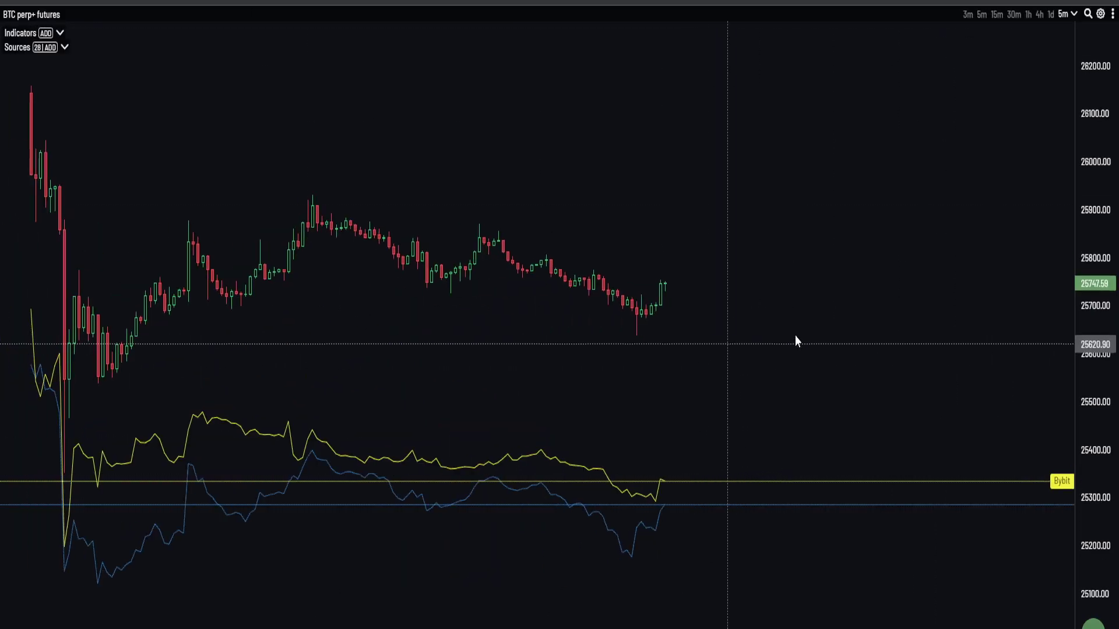
{"action": "scroll", "coordinate": [746, 330], "scroll_direction": "up", "scroll_amount": 3}
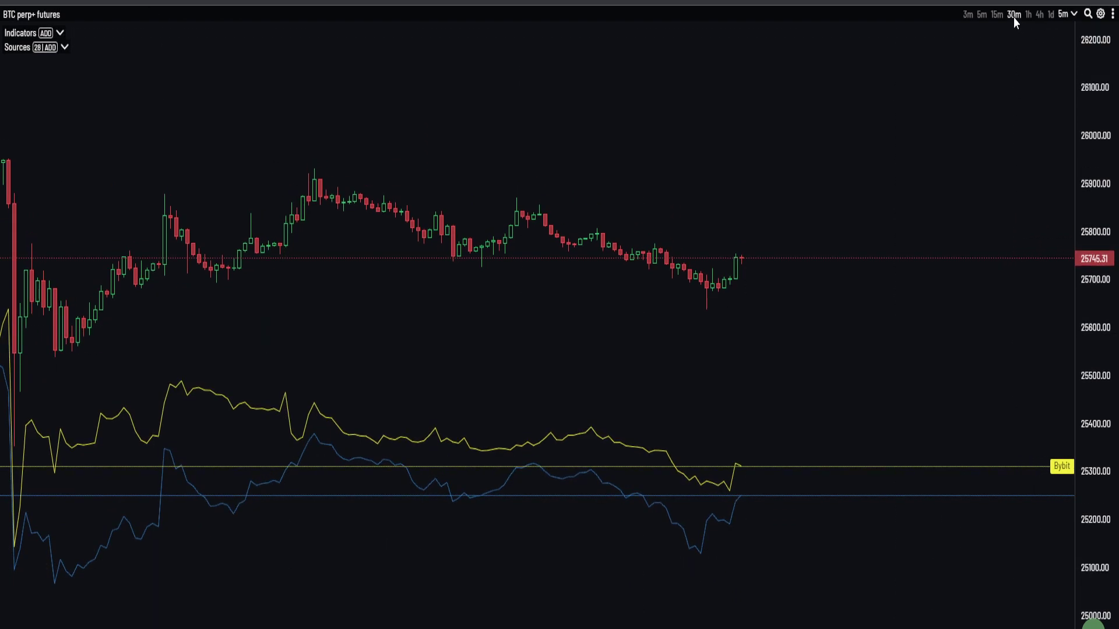
- Set the futures chart to the 30-minute timeframe and compare the recent lows with the cvd lines
{"action": "left_click", "coordinate": [1013, 14]}
{"action": "scroll", "coordinate": [841, 237], "scroll_direction": "up", "scroll_amount": 5}
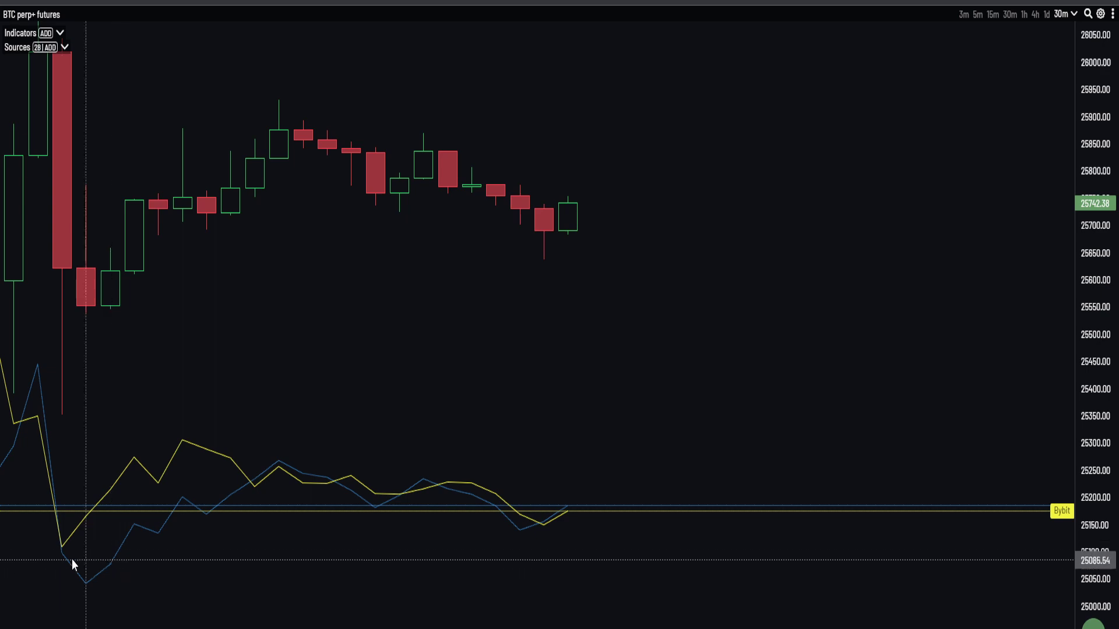
{"action": "left_click_drag", "start_coordinate": [704, 263], "coordinate": [585, 323]}
{"action": "scroll", "coordinate": [585, 323], "scroll_direction": "down", "scroll_amount": 3}
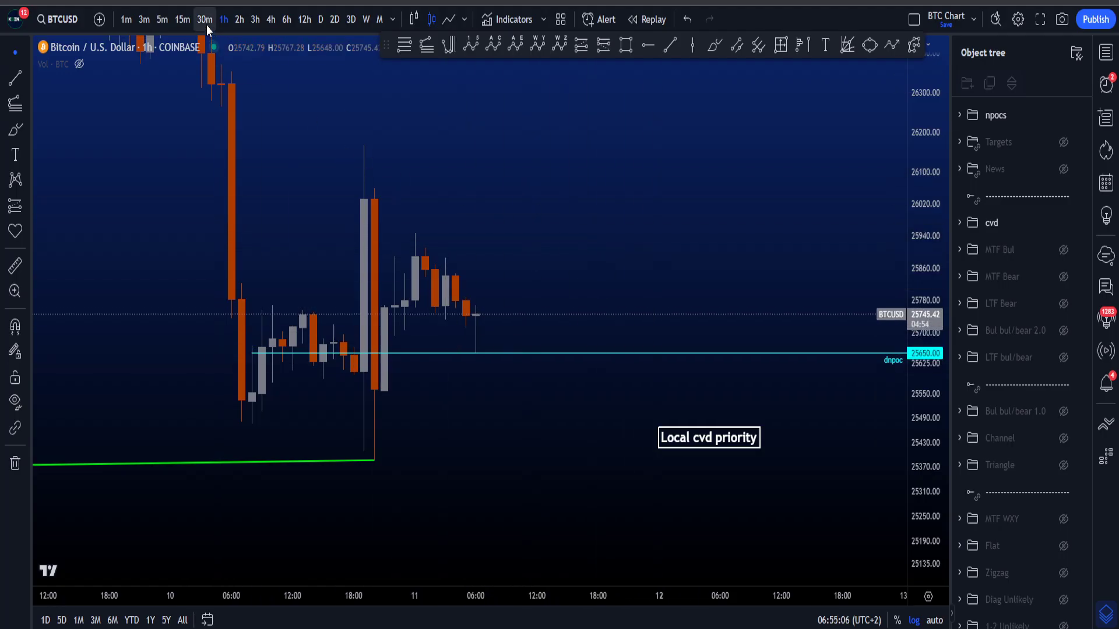
- Switch the TradingView BTCUSD chart to the 30-minute timeframe and fit the Bul line and both dnpoc levels into view
{"action": "left_click", "coordinate": [205, 25]}
{"action": "left_click_drag", "start_coordinate": [927, 119], "coordinate": [926, 320]}
{"action": "scroll", "coordinate": [739, 300], "scroll_direction": "down", "scroll_amount": 9}
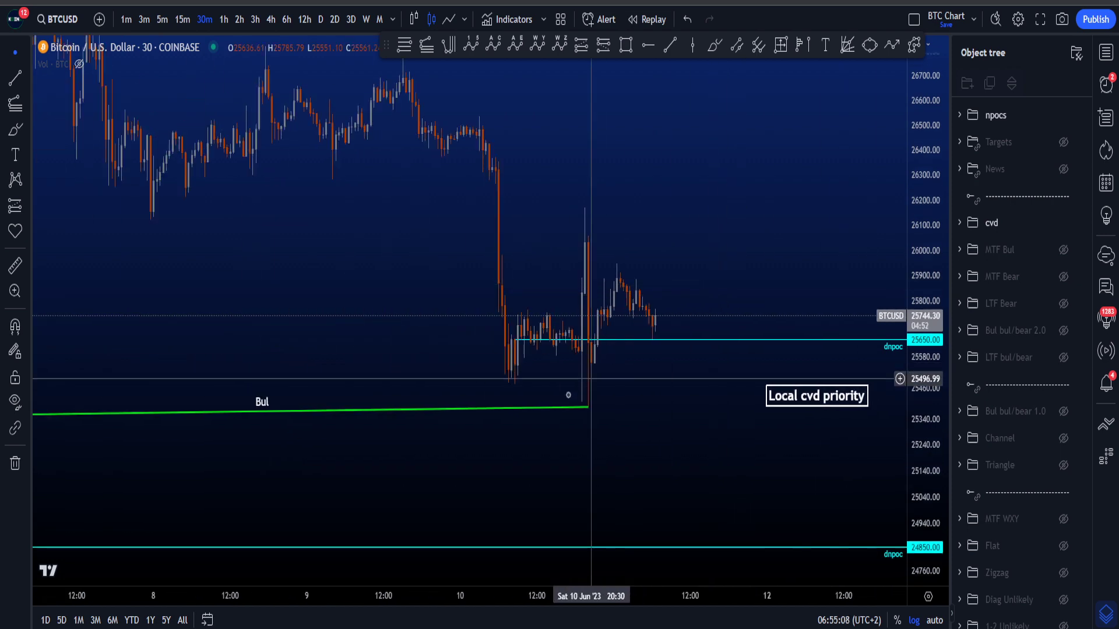